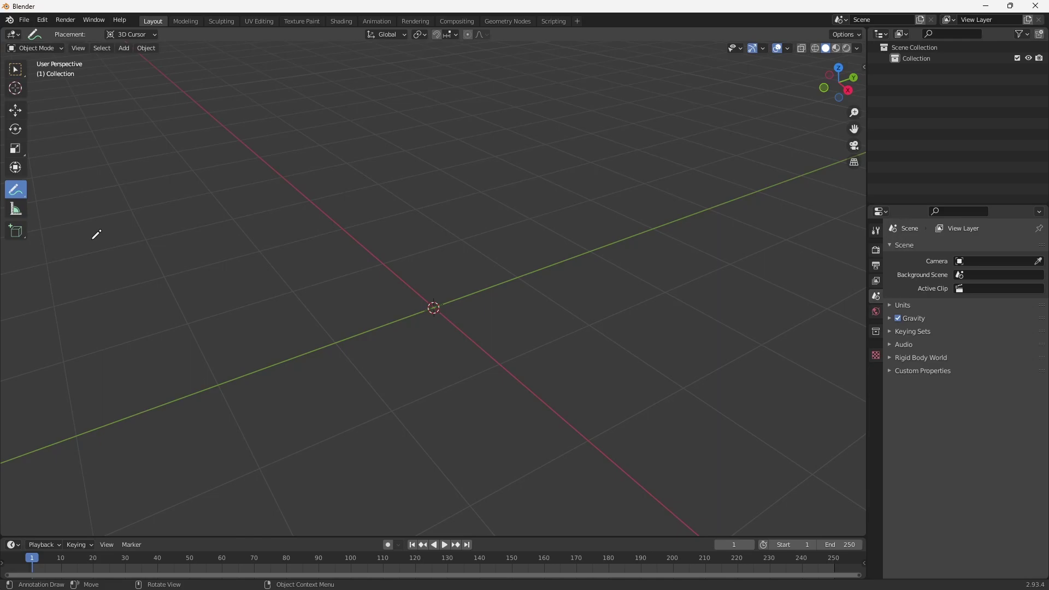
Handwrite the underlined heading "Types" and the entry "1. Diamond" below it as annotations
mouse_move(86, 97)
mouse_down()
mouse_move(118, 90)
mouse_move(95, 117)
mouse_move(103, 142)
mouse_move(110, 119)
mouse_up()
mouse_move(119, 115)
mouse_down()
mouse_move(120, 142)
mouse_move(131, 116)
mouse_move(143, 123)
mouse_move(99, 129)
mouse_up()
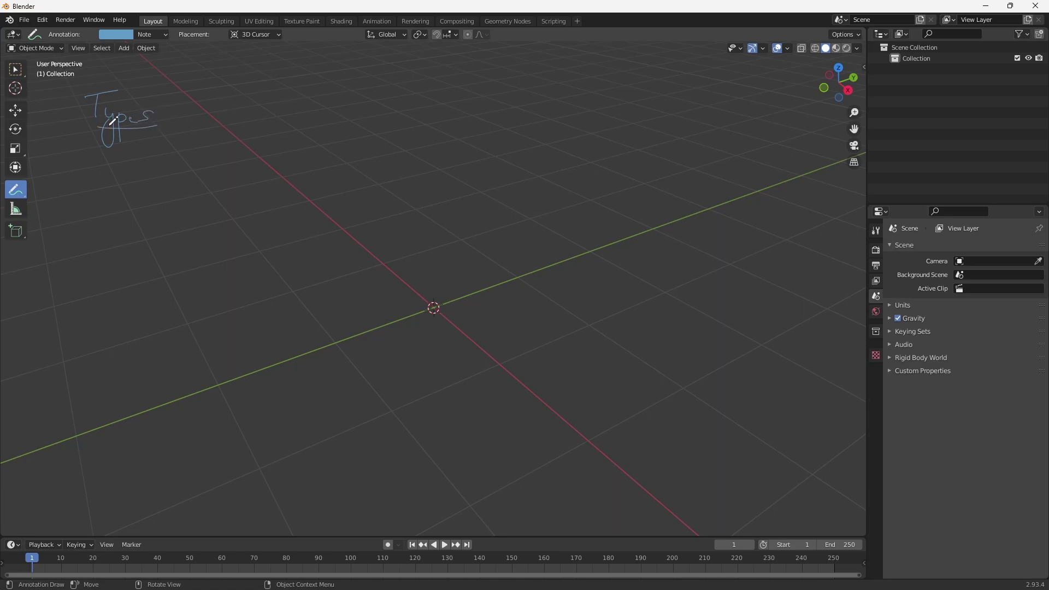
click(70, 180)
mouse_move(62, 168)
mouse_down()
mouse_move(60, 181)
mouse_move(175, 185)
mouse_up()
Sketch a square beside the Diamond entry and fill it with crossing diagonal lines
mouse_move(240, 145)
mouse_down()
mouse_move(239, 191)
mouse_move(304, 153)
mouse_move(252, 207)
mouse_up()
drag(232, 167, 266, 139)
drag(228, 185, 280, 140)
drag(228, 194, 301, 145)
drag(239, 212, 310, 153)
drag(256, 212, 314, 176)
drag(234, 174, 261, 208)
mouse_move(237, 160)
mouse_down()
mouse_move(280, 212)
mouse_move(297, 210)
mouse_up()
mouse_move(272, 147)
mouse_down()
mouse_move(309, 204)
mouse_move(312, 183)
mouse_up()
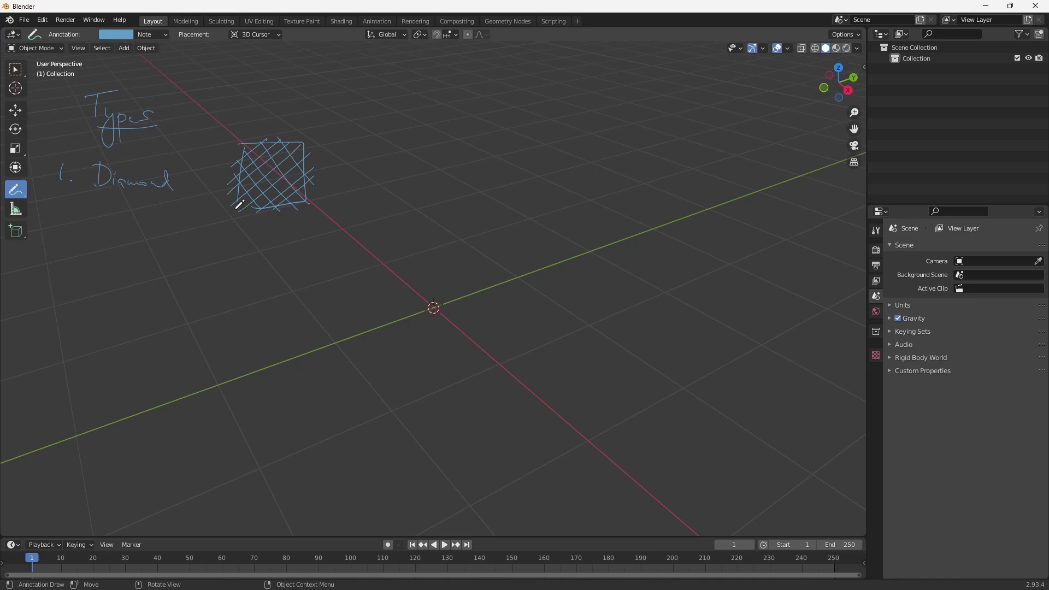
Handwrite the list entry "2. Straight" below the Diamond entry
mouse_move(59, 246)
mouse_down()
mouse_move(64, 261)
mouse_move(110, 261)
mouse_up()
click(67, 259)
mouse_move(103, 253)
mouse_down()
mouse_move(156, 240)
mouse_move(165, 261)
mouse_up()
drag(156, 253, 174, 249)
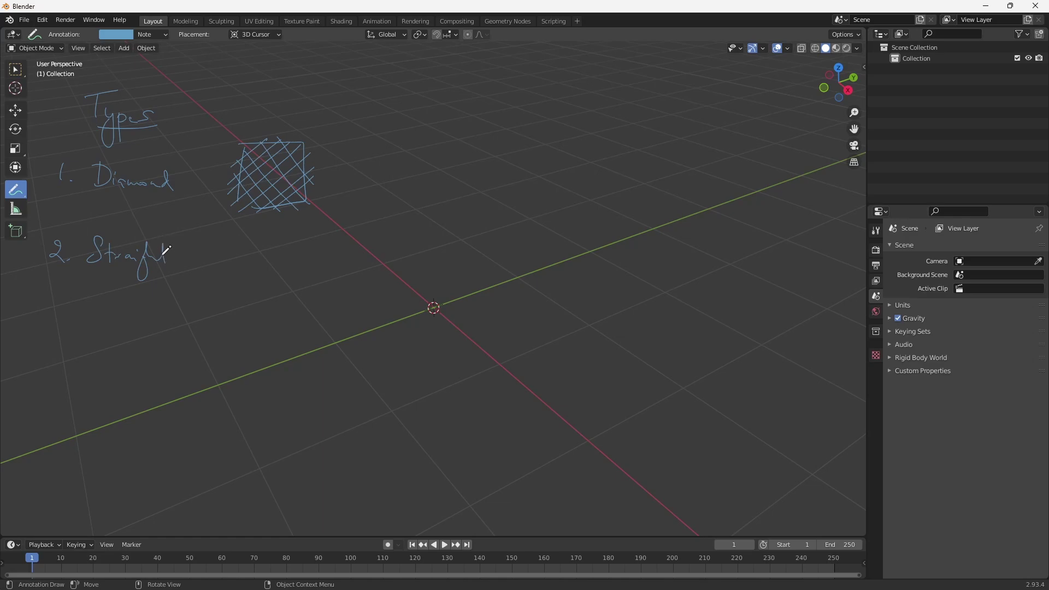
Handwrite the list entry "3. Twist / Diagonal" below the Straight entry
mouse_move(47, 314)
mouse_down()
mouse_move(46, 325)
mouse_move(100, 305)
mouse_up()
click(60, 326)
mouse_move(92, 306)
mouse_down()
mouse_move(89, 325)
mouse_move(122, 312)
mouse_move(131, 326)
mouse_up()
drag(124, 322, 135, 326)
mouse_move(131, 316)
mouse_down()
mouse_move(166, 337)
mouse_move(182, 328)
mouse_up()
Sketch two squares labelled "L → R" and "R → L" and hatch them with diagonal lines in opposite directions
mouse_move(194, 319)
mouse_down()
mouse_move(222, 334)
mouse_move(235, 313)
mouse_move(342, 300)
mouse_move(370, 311)
mouse_move(432, 281)
mouse_move(489, 301)
mouse_up()
mouse_move(284, 356)
mouse_down()
mouse_move(351, 332)
mouse_move(298, 367)
mouse_move(312, 377)
mouse_up()
mouse_move(295, 336)
mouse_down()
mouse_move(328, 391)
mouse_move(348, 389)
mouse_up()
drag(326, 326, 353, 363)
mouse_move(433, 324)
mouse_down()
mouse_move(435, 388)
mouse_move(496, 377)
mouse_move(428, 394)
mouse_up()
drag(429, 343, 478, 322)
drag(420, 380, 493, 326)
drag(421, 396, 493, 344)
drag(430, 406, 502, 363)
drag(456, 408, 499, 377)
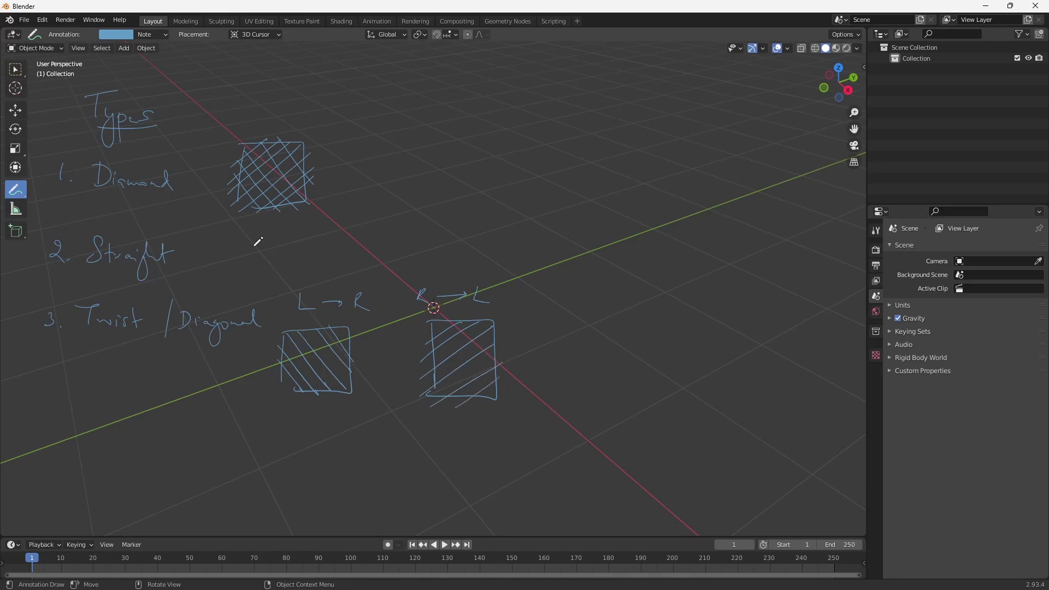
Sketch a square beside the Straight entry and fill it with vertical lines
mouse_move(243, 280)
mouse_down()
mouse_move(244, 214)
mouse_move(271, 285)
mouse_up()
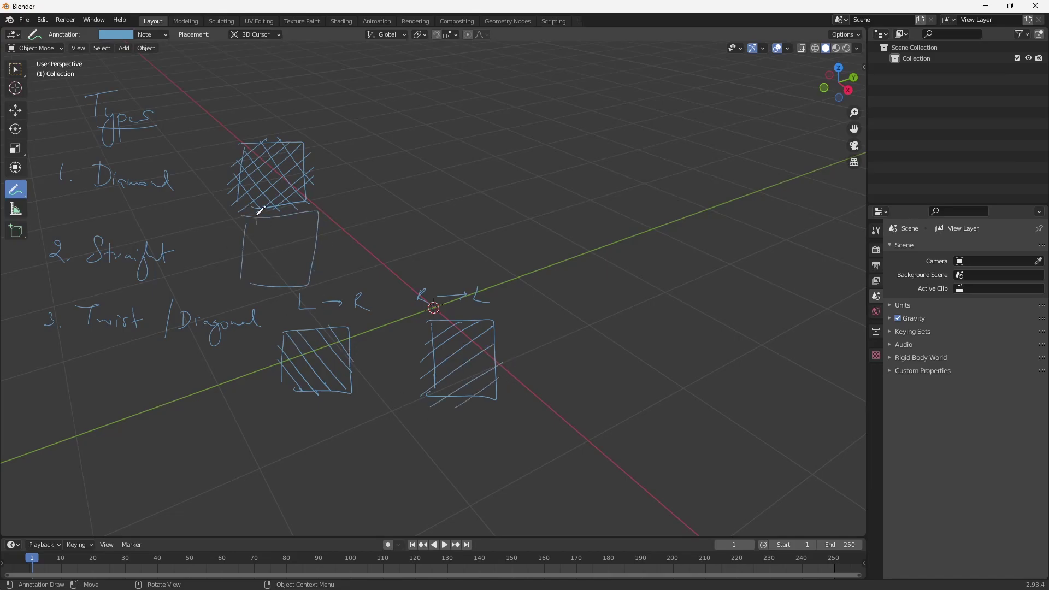
drag(254, 219, 252, 283)
mouse_move(261, 218)
mouse_down()
mouse_move(264, 282)
mouse_move(274, 287)
mouse_up()
mouse_move(281, 213)
mouse_down()
mouse_move(282, 289)
mouse_move(298, 292)
mouse_up()
drag(309, 211, 308, 290)
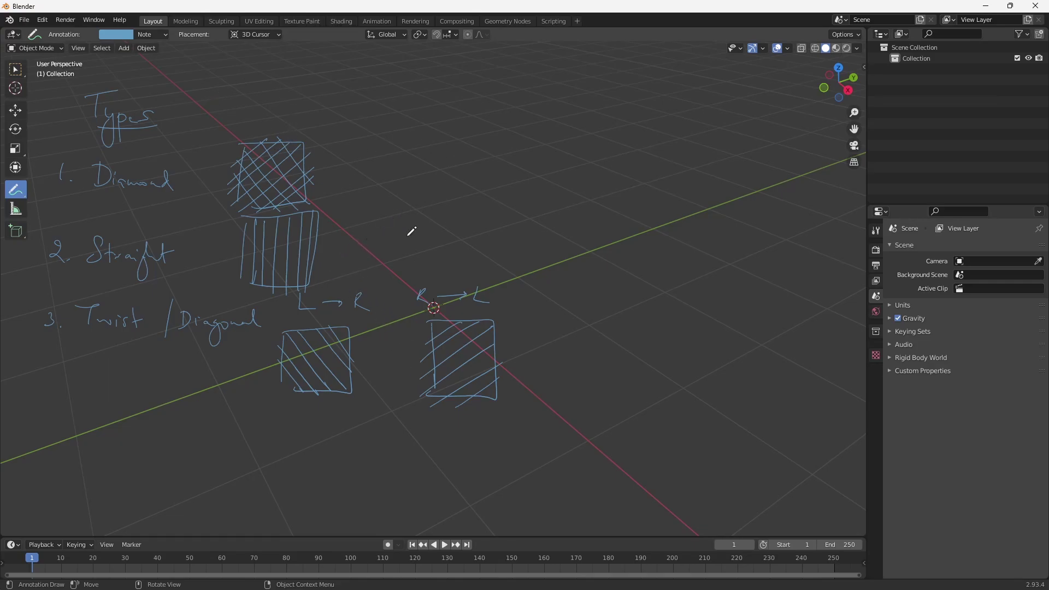
Handwrite the heading "Freq." and sketch a rectangle below it with an arrow to the label "Coarse"
mouse_move(561, 84)
mouse_down()
mouse_move(560, 112)
mouse_move(581, 82)
mouse_up()
mouse_move(551, 100)
mouse_down()
mouse_move(579, 100)
mouse_move(592, 121)
mouse_up()
click(609, 111)
mouse_move(499, 138)
mouse_down()
mouse_move(499, 201)
mouse_move(512, 208)
mouse_up()
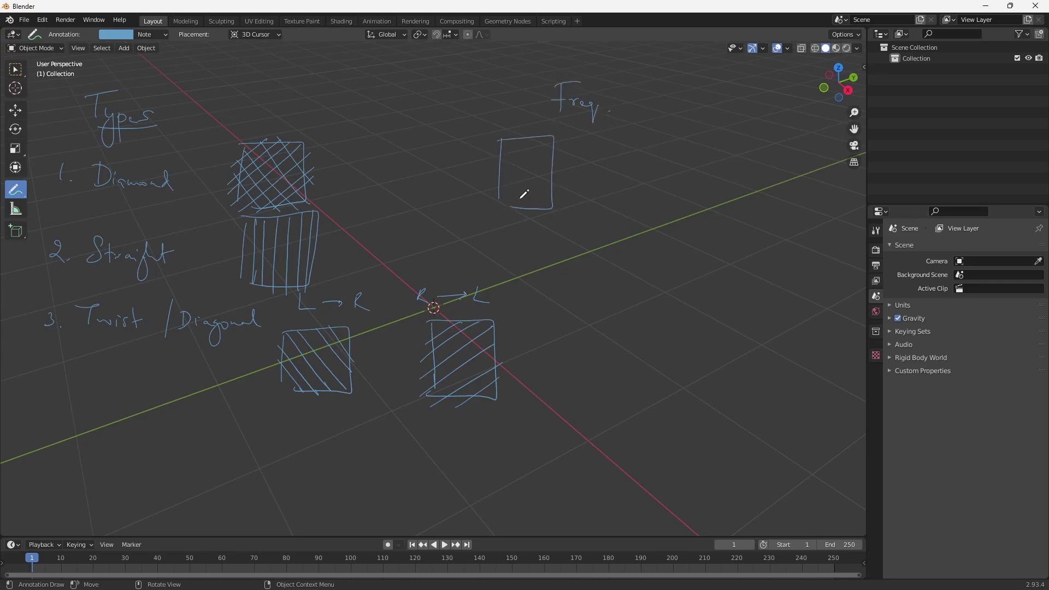
drag(595, 173, 683, 174)
mouse_move(685, 169)
mouse_down()
mouse_move(695, 180)
mouse_move(702, 173)
mouse_up()
Fill the Coarse rectangle with widely spaced crossing diagonal lines
drag(536, 125, 485, 182)
drag(562, 128, 489, 212)
drag(571, 159, 517, 218)
drag(498, 173, 538, 221)
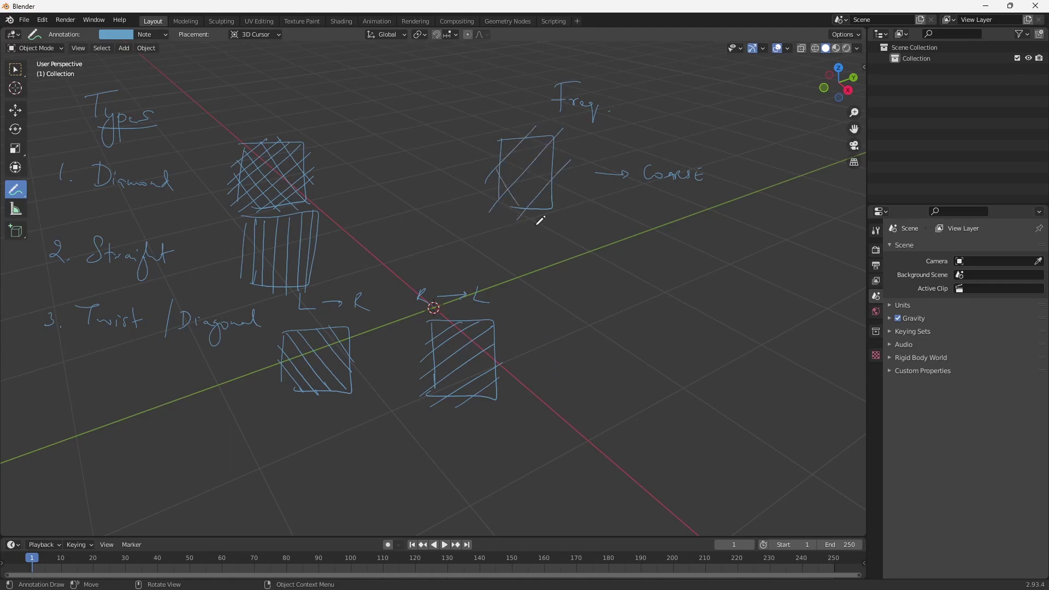
drag(508, 133, 549, 218)
drag(541, 137, 558, 181)
Sketch a second rectangle with an arrow to the label "Med" and crosshatch it at medium spacing
mouse_move(569, 304)
mouse_down()
mouse_move(637, 228)
mouse_move(575, 310)
mouse_up()
drag(665, 279, 750, 287)
drag(759, 280, 765, 273)
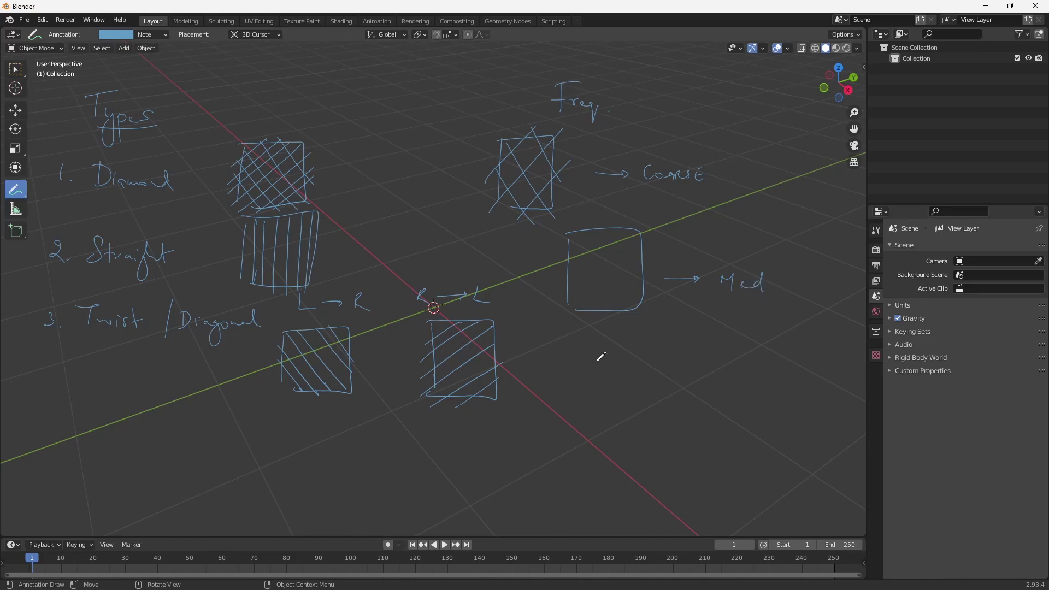
drag(564, 283, 594, 318)
drag(566, 255, 614, 324)
mouse_move(574, 225)
mouse_down()
mouse_move(629, 315)
mouse_move(641, 302)
mouse_up()
mouse_move(615, 225)
mouse_down()
mouse_move(648, 276)
mouse_move(568, 273)
mouse_move(568, 293)
mouse_up()
mouse_move(640, 244)
mouse_down()
mouse_move(592, 285)
mouse_move(601, 312)
mouse_up()
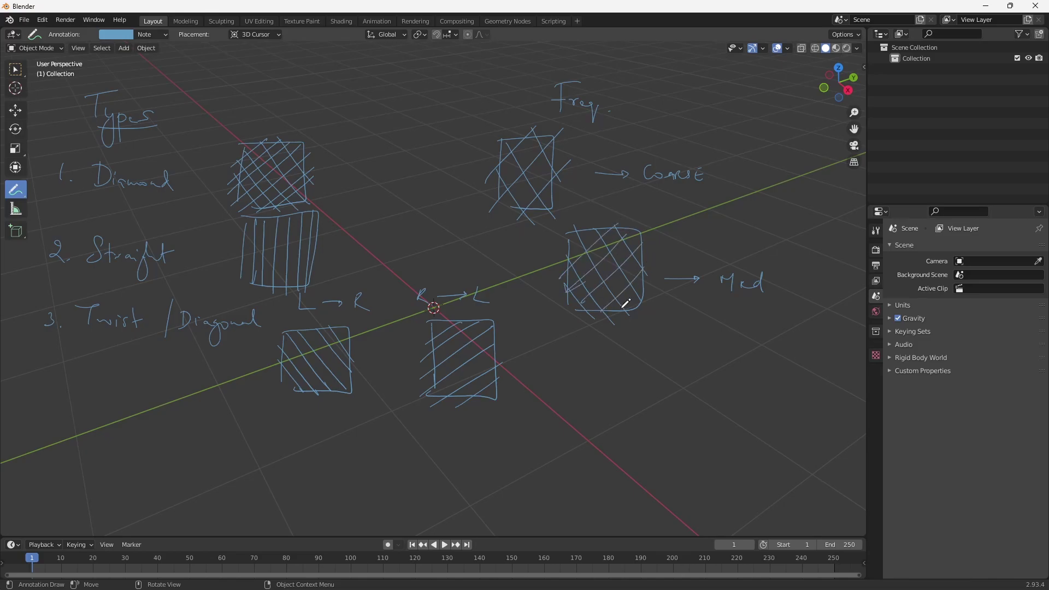
Sketch a third rectangle below the medium one with an arrow to the label "Fine"
drag(575, 369, 574, 421)
mouse_move(571, 340)
mouse_down()
mouse_move(652, 338)
mouse_move(582, 441)
mouse_up()
mouse_move(714, 389)
mouse_down()
mouse_move(710, 398)
mouse_move(734, 388)
mouse_up()
mouse_move(737, 406)
mouse_down()
mouse_move(738, 382)
mouse_move(784, 398)
mouse_up()
Fill the Fine rectangle with closely spaced diagonal lines crossing in both directions
mouse_move(600, 335)
mouse_down()
mouse_move(571, 363)
mouse_move(571, 394)
mouse_up()
drag(639, 342, 571, 421)
drag(651, 361, 574, 429)
drag(644, 378, 586, 437)
drag(641, 400, 595, 440)
drag(645, 411, 632, 425)
drag(572, 409, 597, 440)
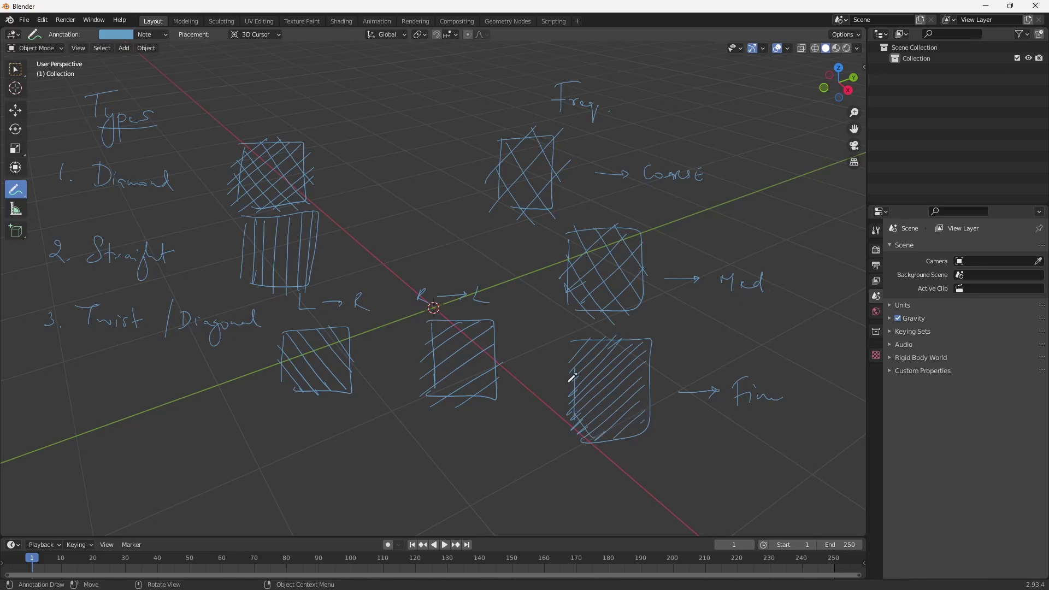
drag(568, 383, 606, 439)
drag(569, 372, 618, 445)
drag(570, 358, 624, 439)
drag(574, 350, 634, 438)
mouse_move(586, 346)
mouse_down()
mouse_move(641, 434)
mouse_move(645, 418)
mouse_up()
mouse_move(601, 337)
mouse_down()
mouse_move(648, 405)
mouse_move(640, 377)
mouse_up()
drag(629, 342, 648, 367)
Delete the "Note" annotation layer to clear all the handwritten sketches
key(n)
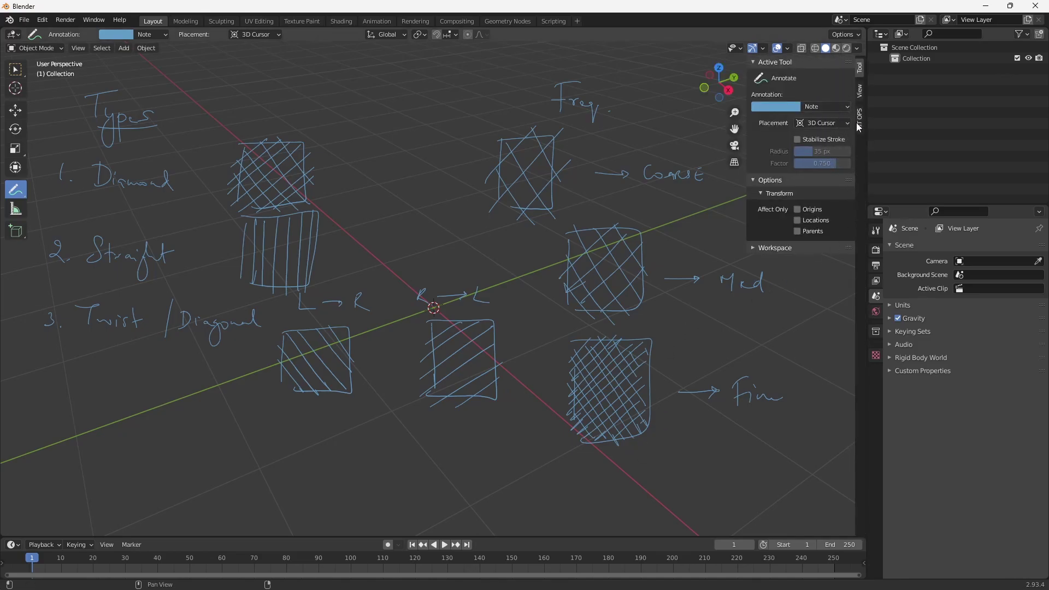
click(860, 91)
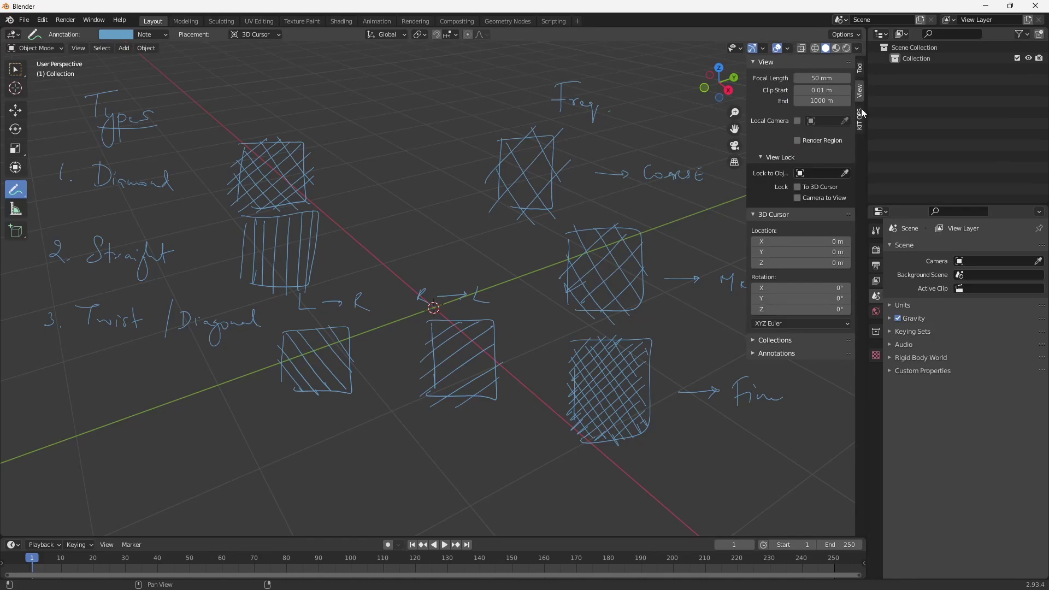
click(794, 353)
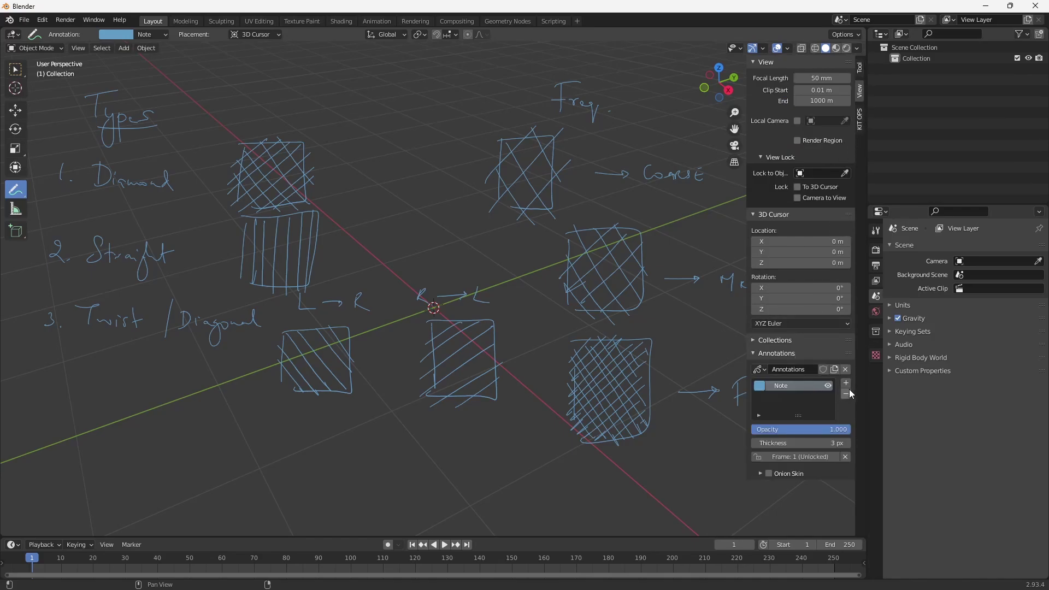
click(846, 394)
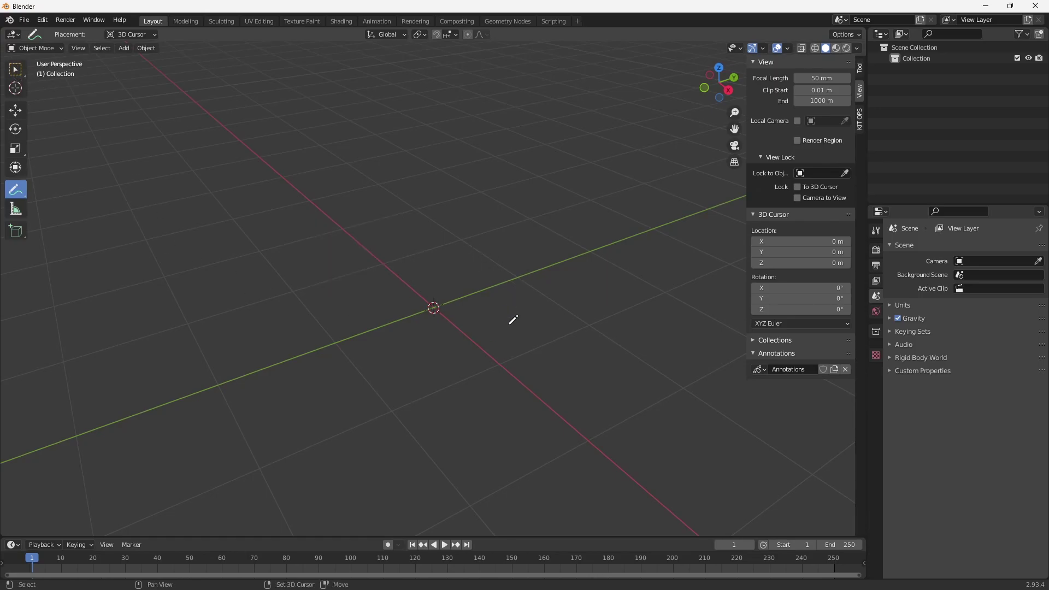
Add a cylinder mesh at the world origin and switch from annotating to the Select Box tool
key(shift+a)
mouse_move(508, 302)
click(584, 357)
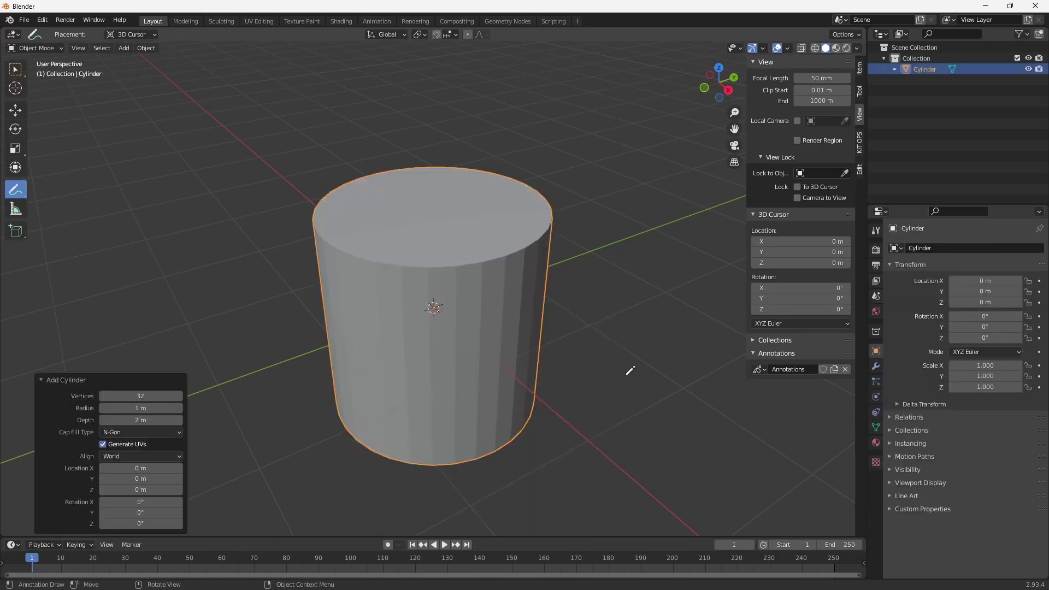
key(w)
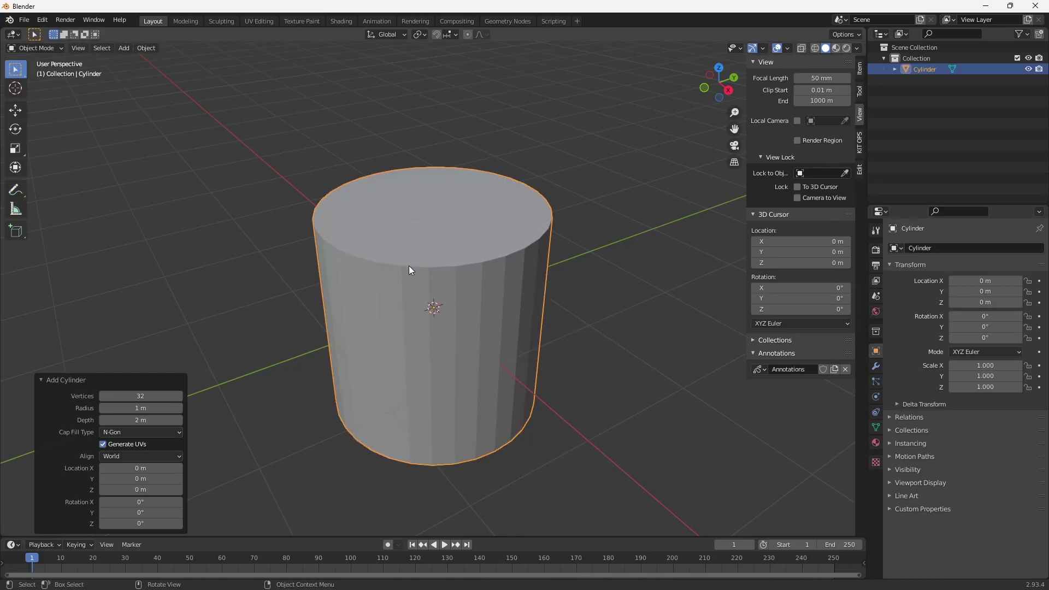
Change the viewport lighting to MatCap with a dark material and deselect the cylinder
middle_drag(536, 326, 584, 309)
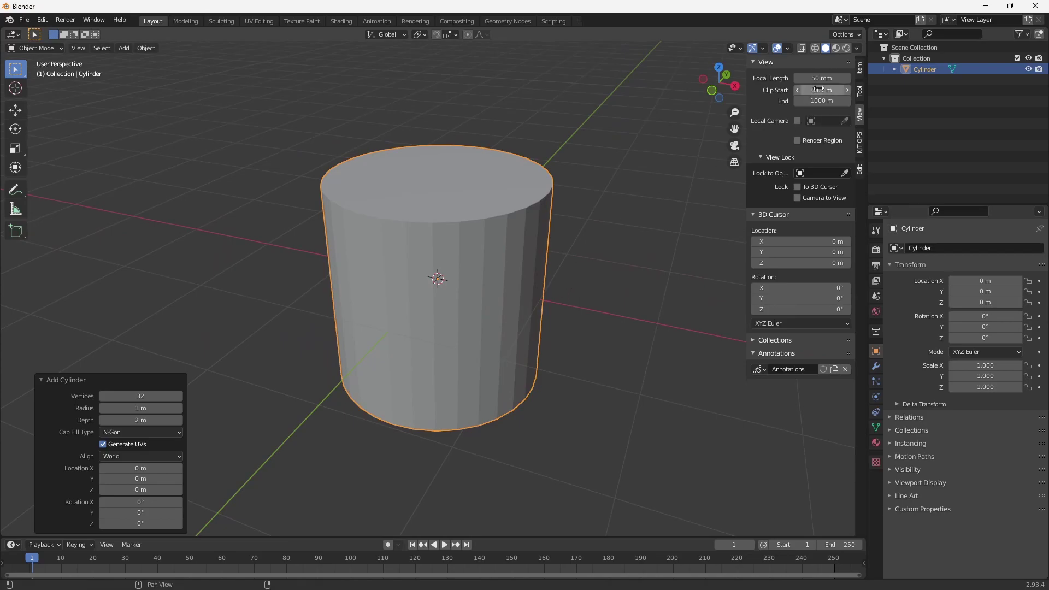
click(857, 48)
click(847, 101)
click(848, 126)
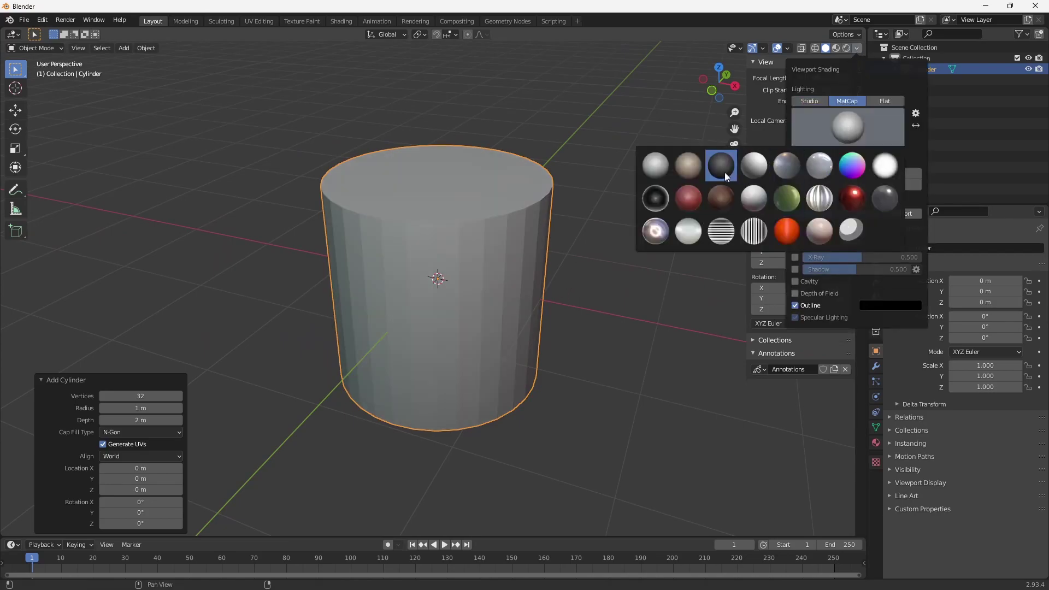
click(728, 202)
click(625, 269)
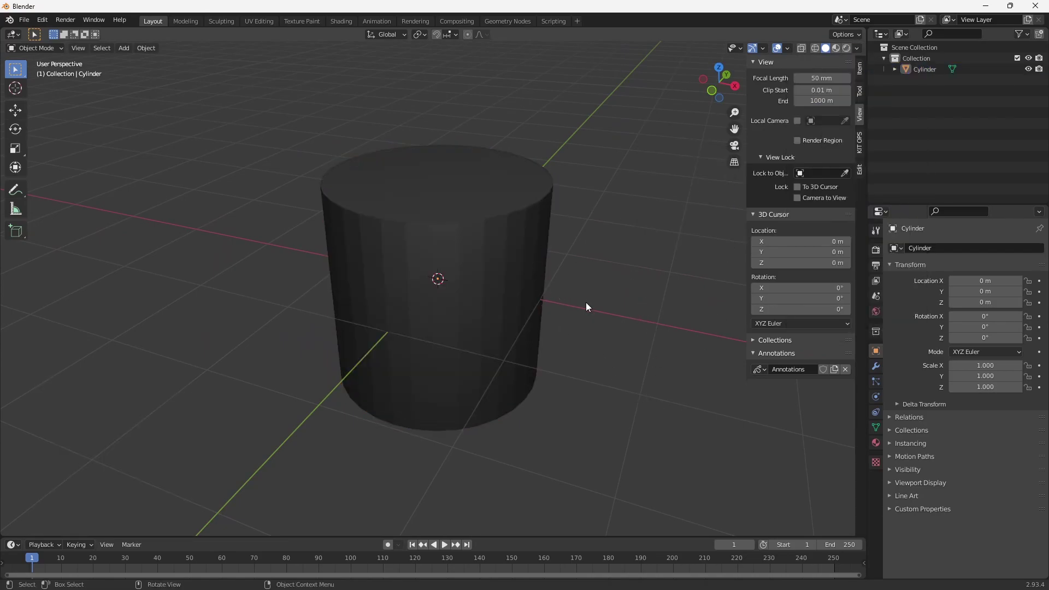
Add 4 evenly spaced horizontal loop cuts around the cylinder's side in Edit Mode
middle_drag(586, 305, 579, 284)
key(Tab)
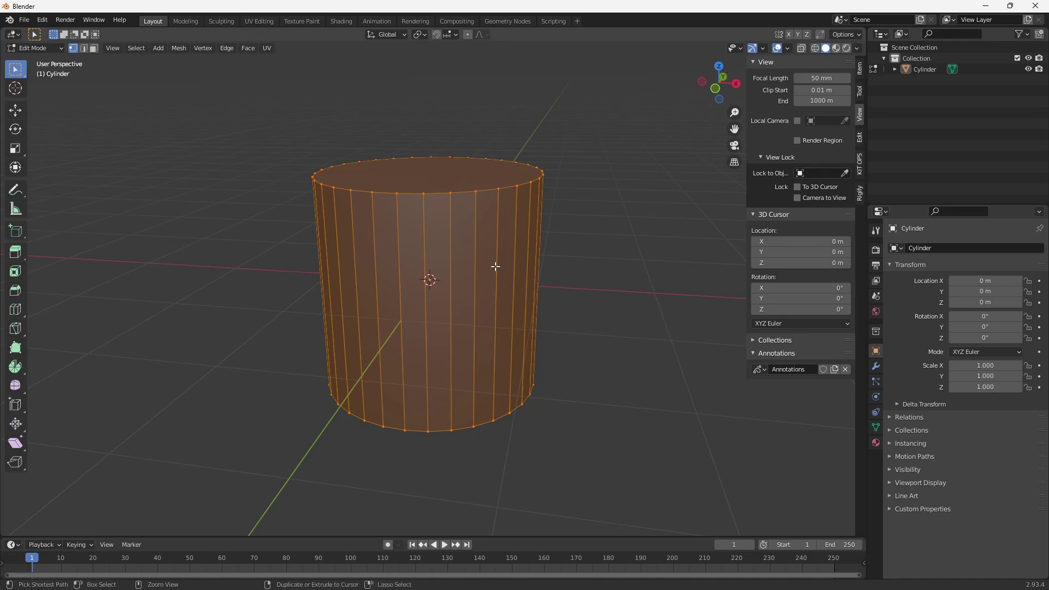
key(ctrl+r)
click(504, 304)
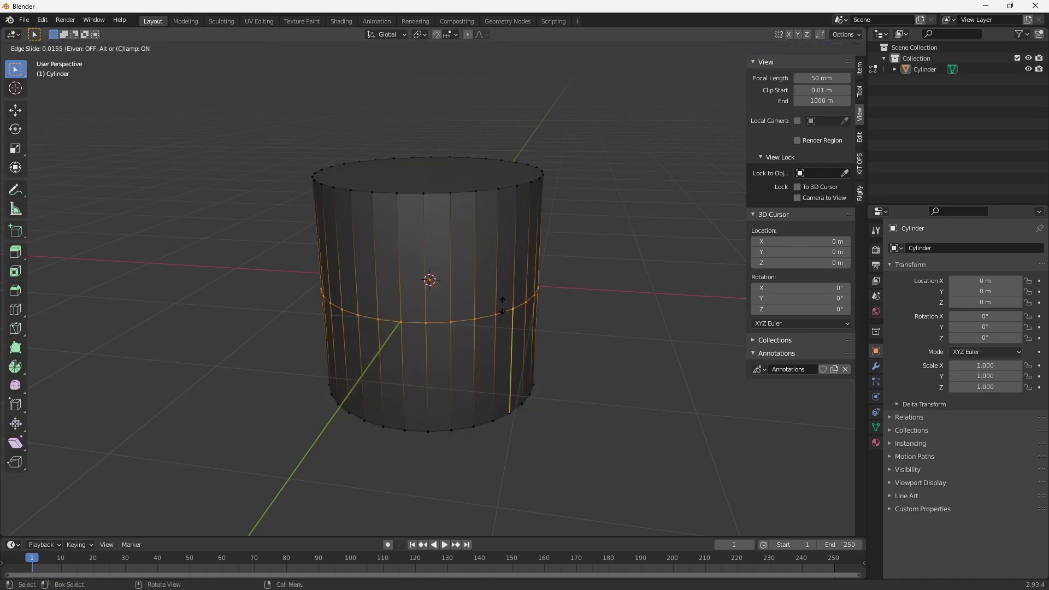
right_click(503, 306)
click(153, 436)
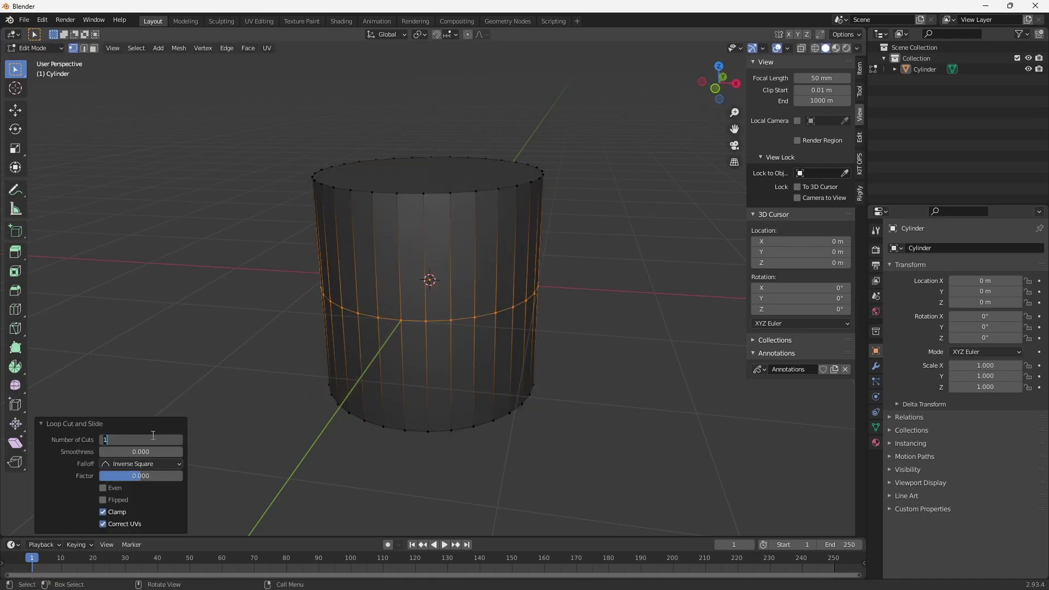
key(Return)
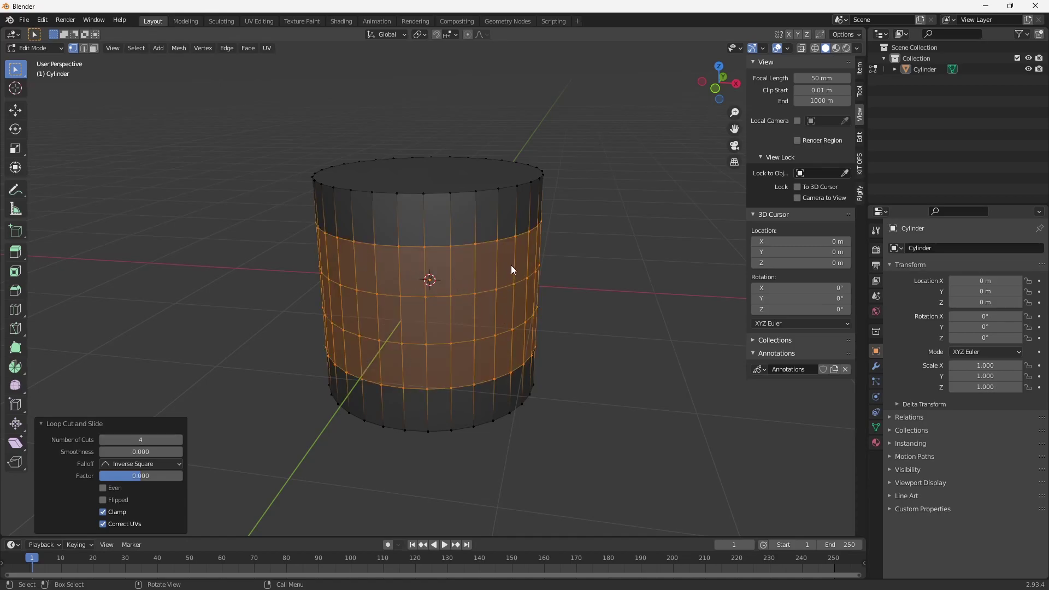
Select all faces of the cylinder in face select mode and apply Poke Faces
key(3)
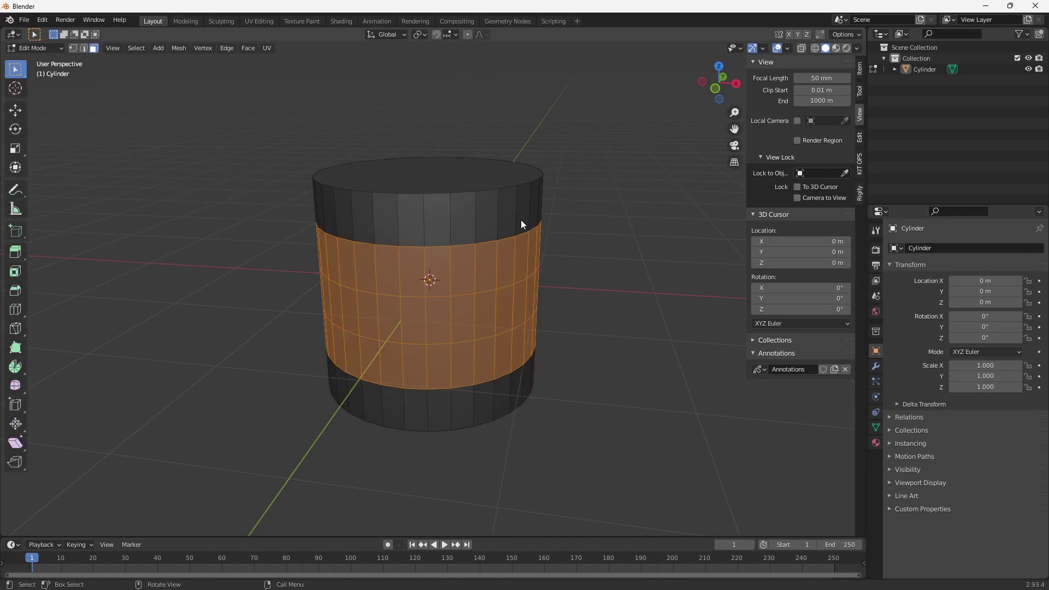
key(a)
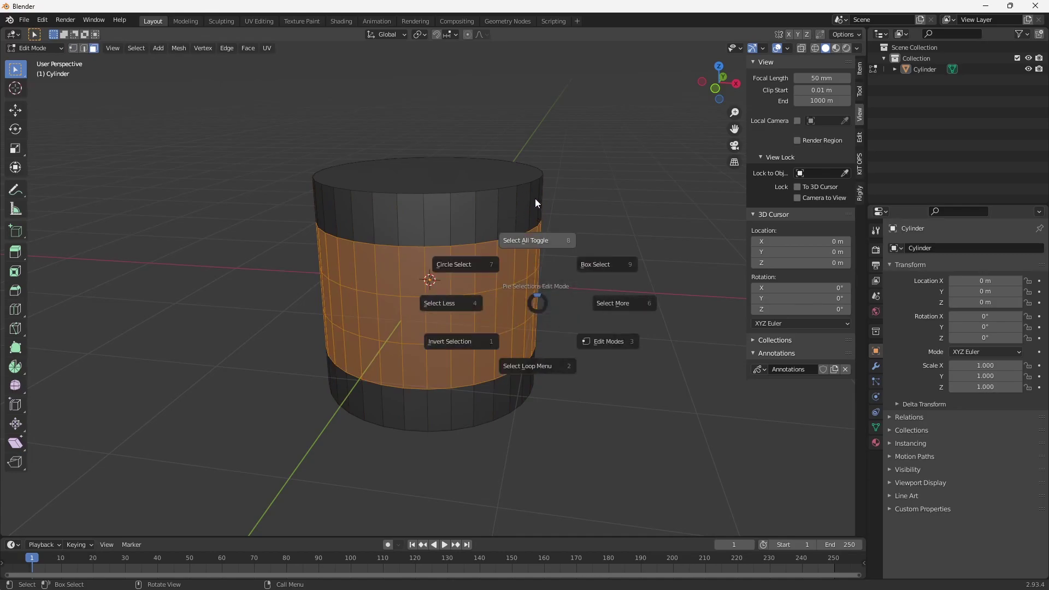
click(543, 242)
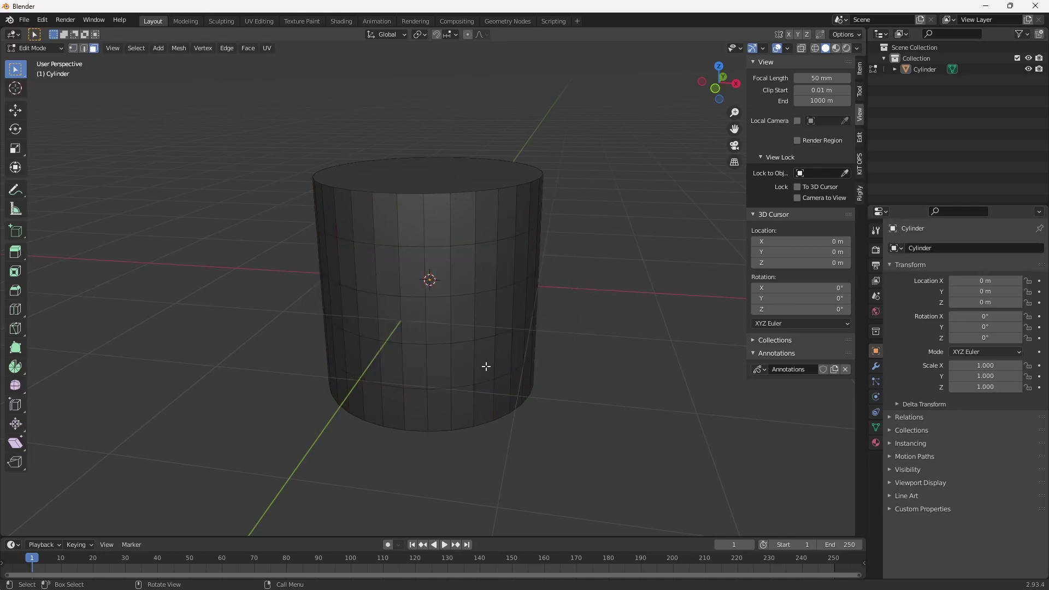
key(a)
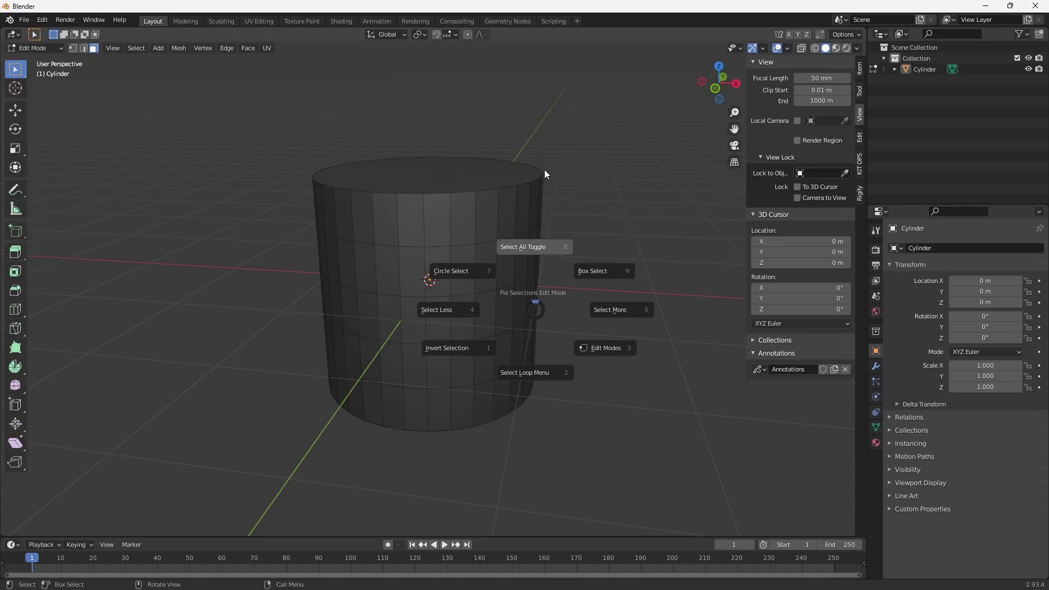
click(545, 174)
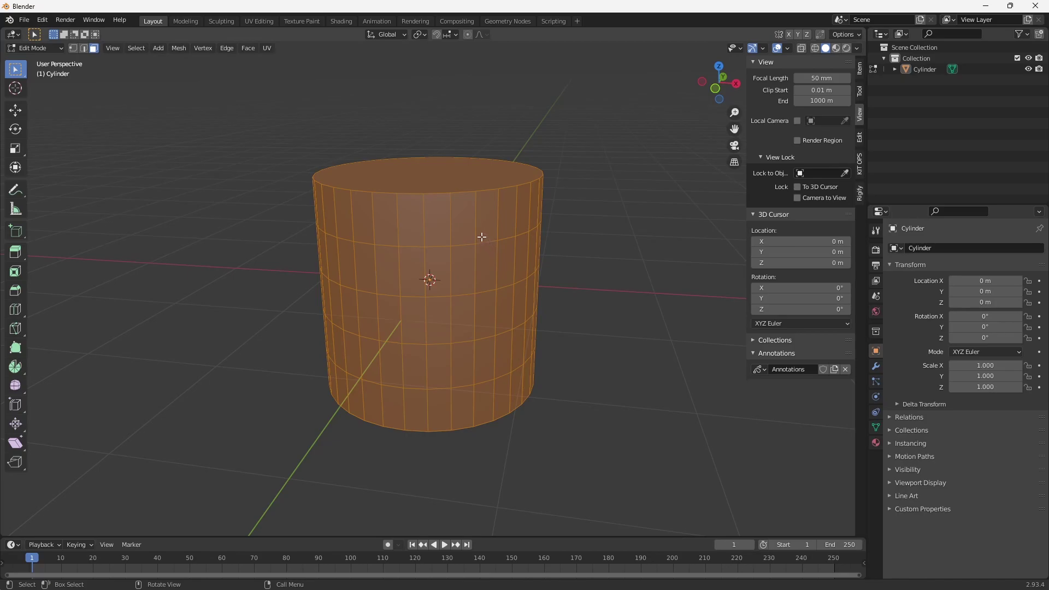
right_click(490, 289)
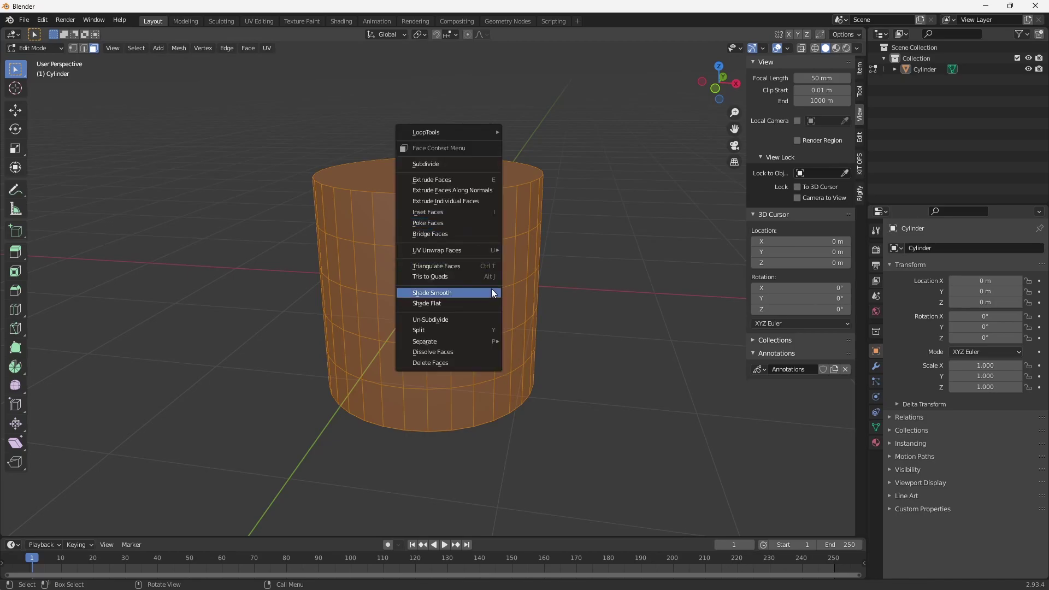
click(462, 224)
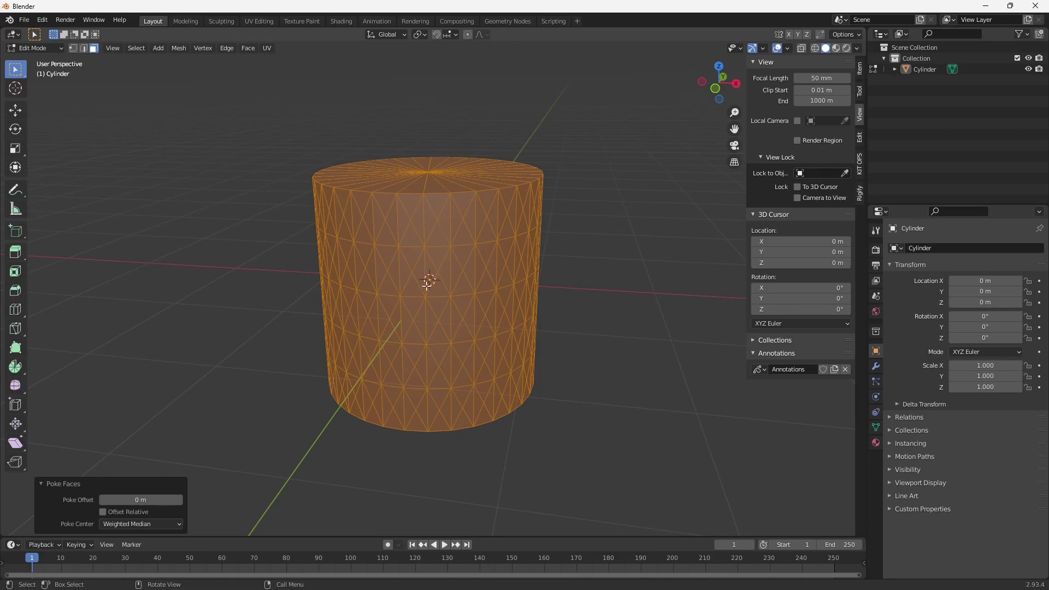
Examine the poked cylinder in Object Mode and return to Edit Mode
middle_drag(477, 340, 548, 302)
scroll(539, 272, up, 1)
key(Tab)
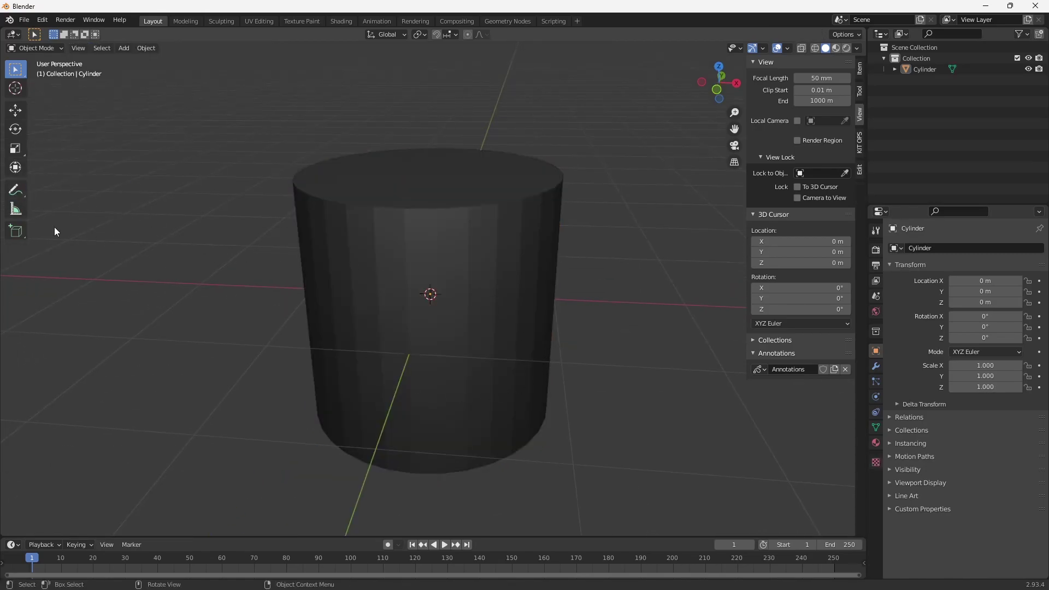
key(Tab)
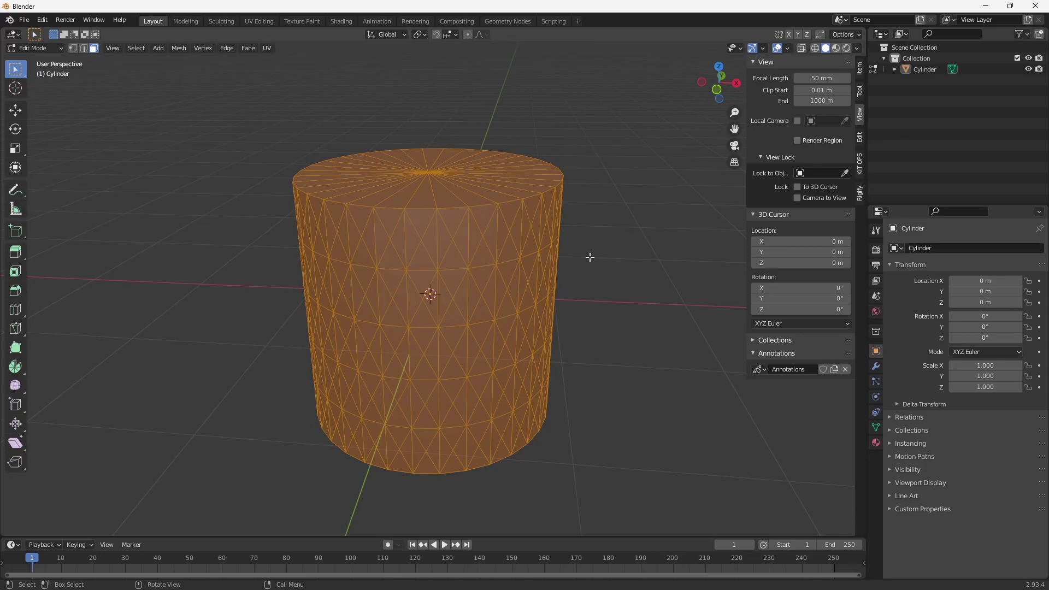
Activate the Annotate tool and reselect all faces of the cylinder
click(622, 275)
click(16, 198)
click(24, 192)
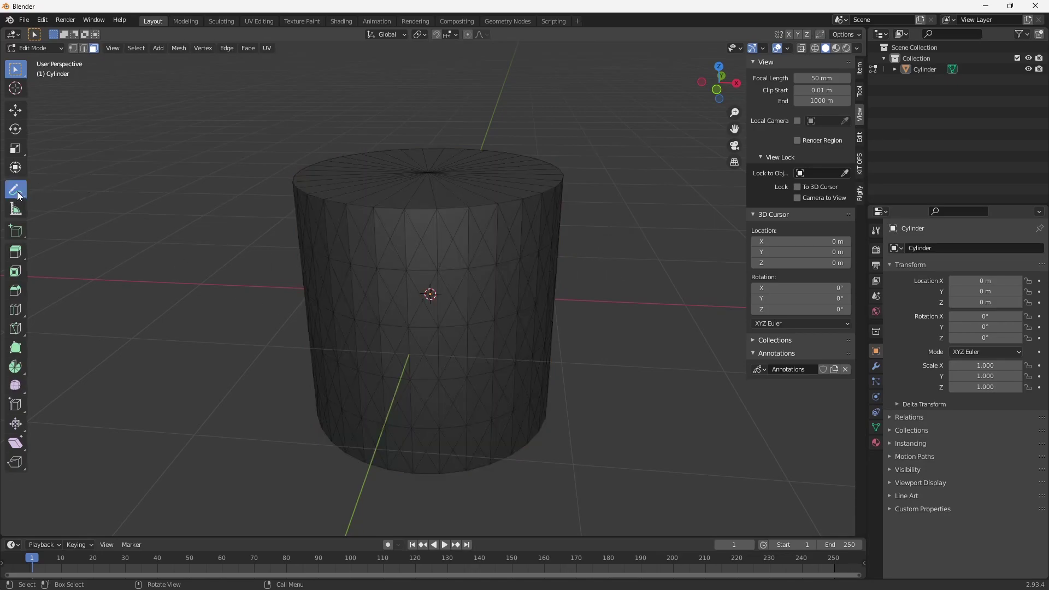
drag(24, 189, 75, 190)
key(a)
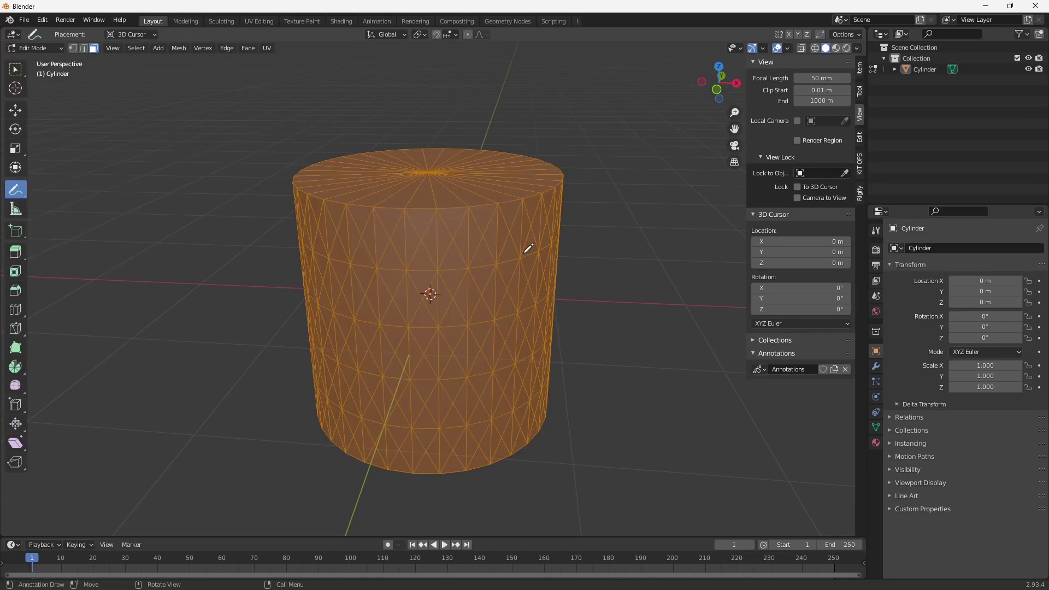
Annotate four short strokes beside the cylinder's side and a crossed diamond next to them, and delete the annotation layer
drag(565, 235, 608, 218)
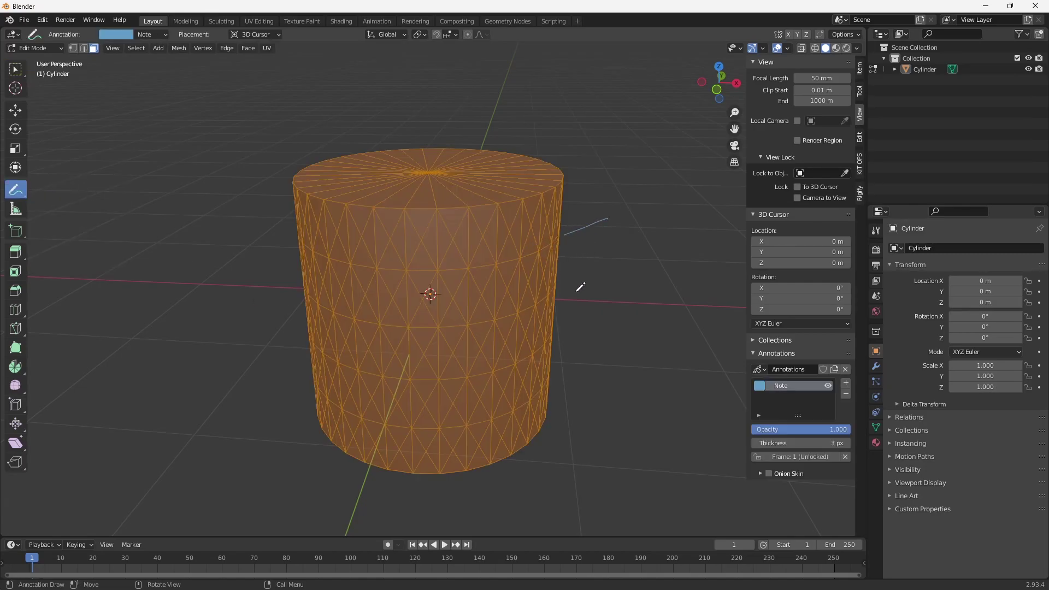
drag(562, 288, 601, 271)
drag(553, 343, 589, 329)
drag(555, 389, 585, 376)
drag(655, 178, 650, 258)
mouse_move(636, 218)
mouse_down()
mouse_move(658, 198)
mouse_move(639, 210)
mouse_move(646, 268)
mouse_move(664, 221)
mouse_up()
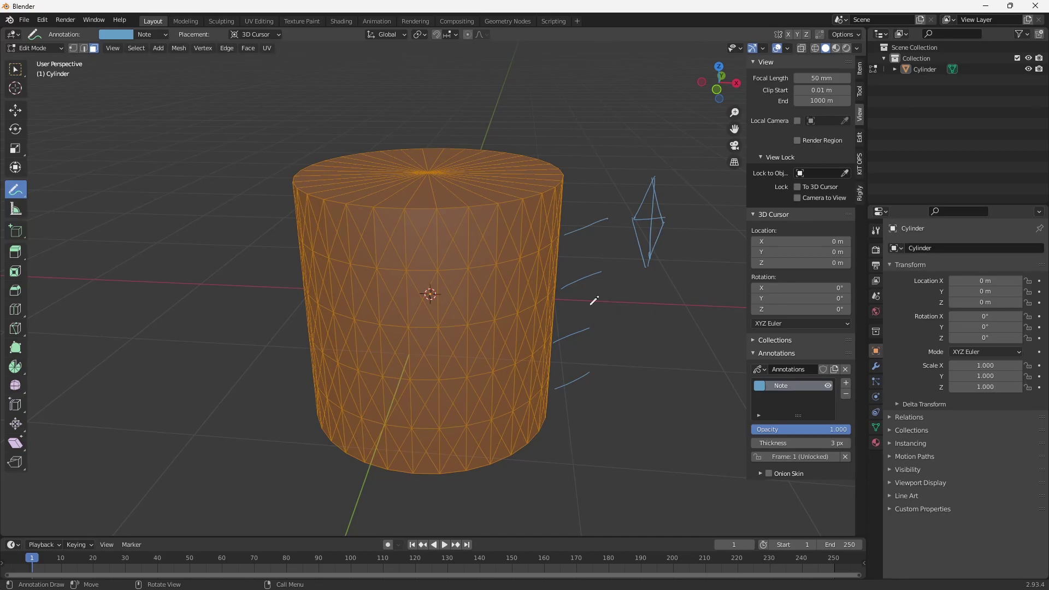
click(850, 394)
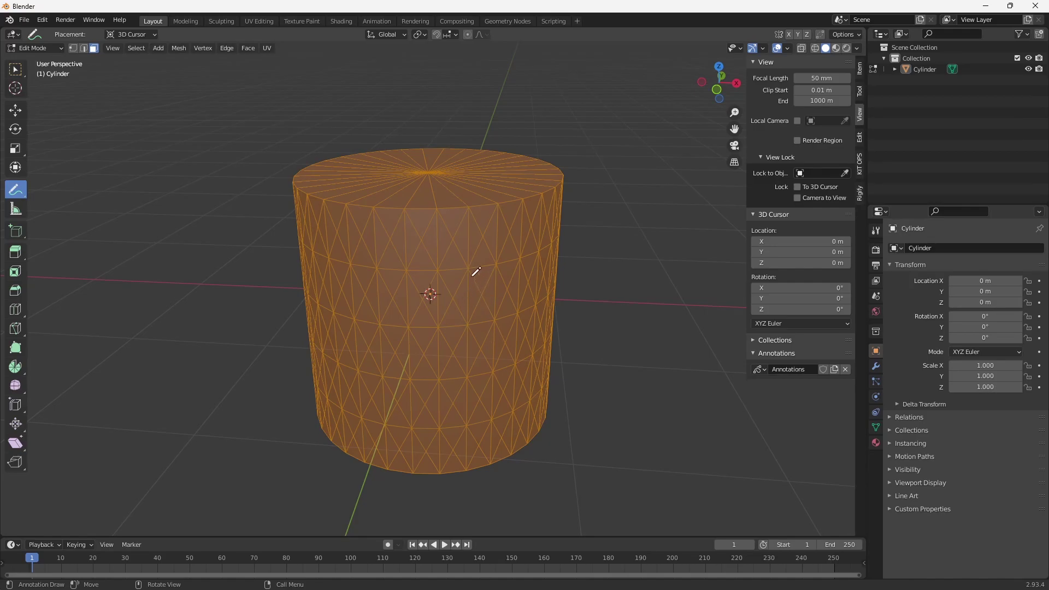
Clear the selection and select one vertical edge in the upper row of the cylinder's side in edge select mode
key(a)
key(Escape)
key(w)
click(450, 252)
key(2)
click(436, 236)
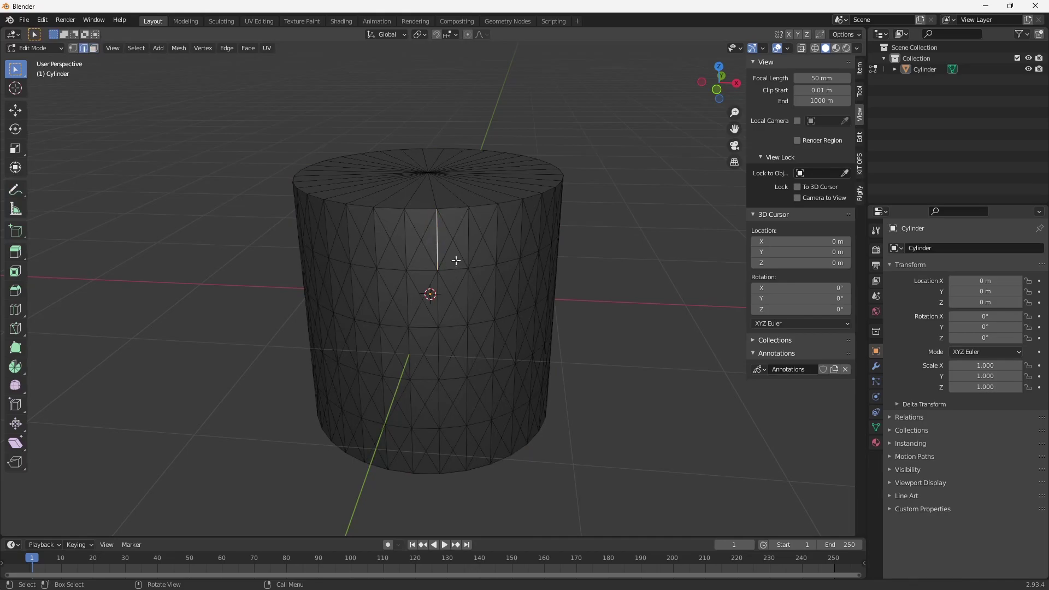
Add the adjoining horizontal edge to the selection and select all edges of similar length
scroll(466, 264, up, 1)
middle_drag(468, 279, 471, 260)
shift+click(466, 215)
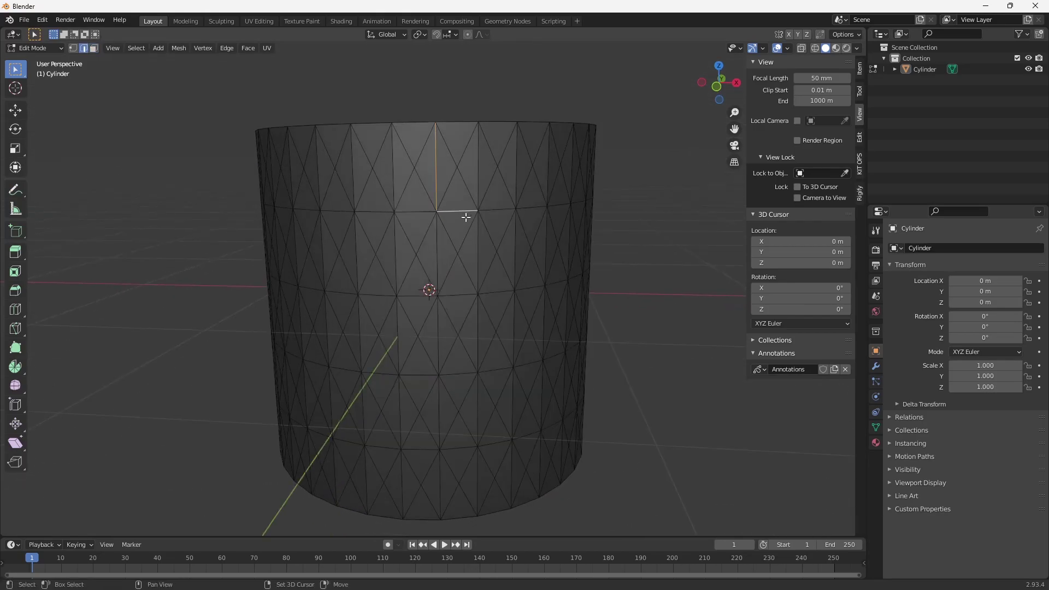
mouse_move(477, 221)
middle_down()
mouse_move(480, 250)
mouse_move(480, 237)
middle_up()
key(shift+g)
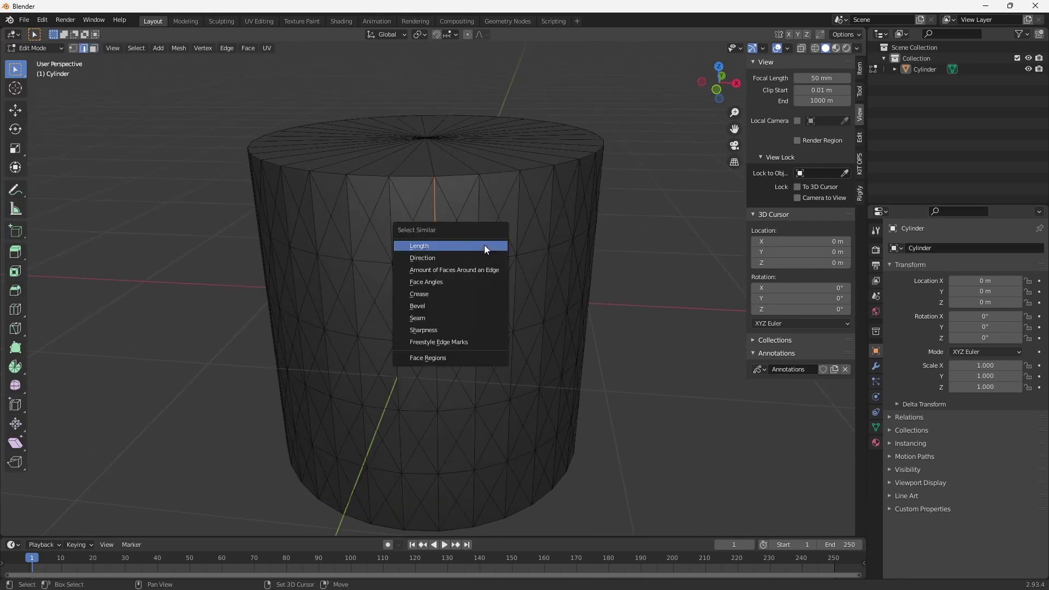
click(482, 246)
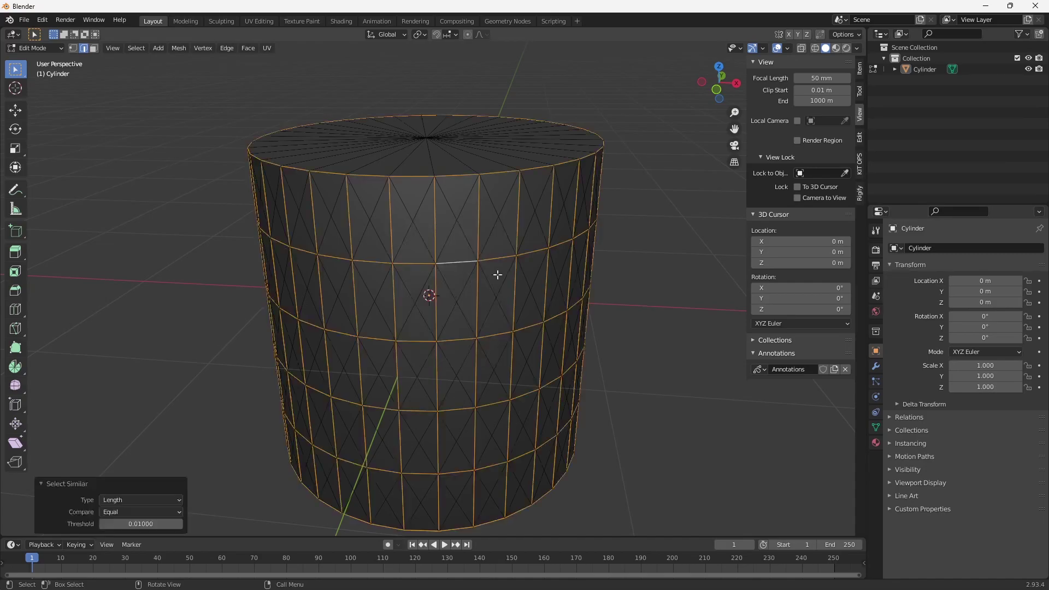
Show the cylinder in front wireframe view and deselect the edges of its top and bottom rims
scroll(468, 229, down, 2)
middle_drag(468, 230, 450, 186)
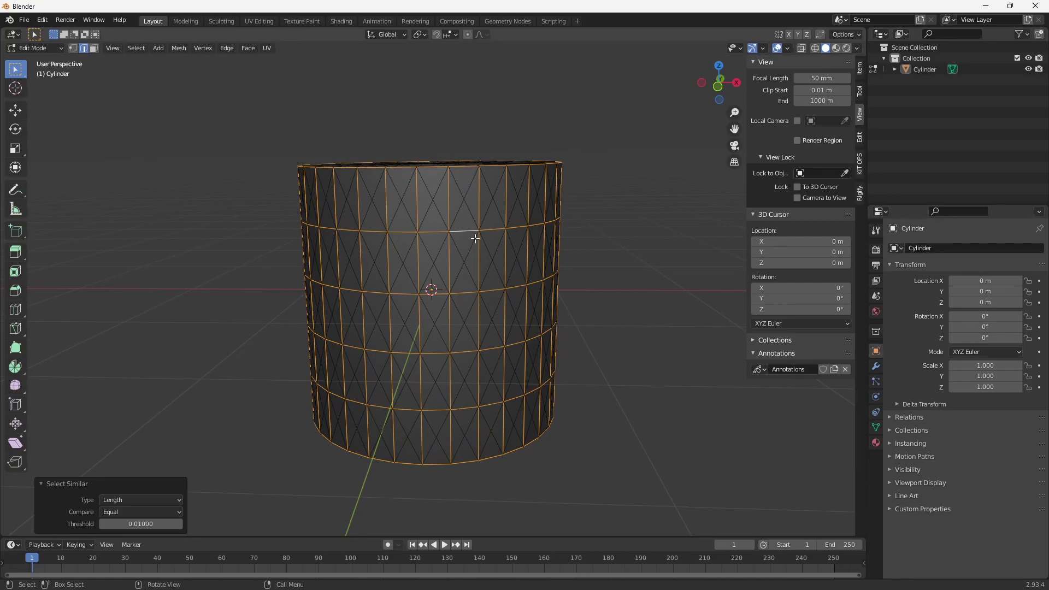
middle_drag(475, 238, 460, 260)
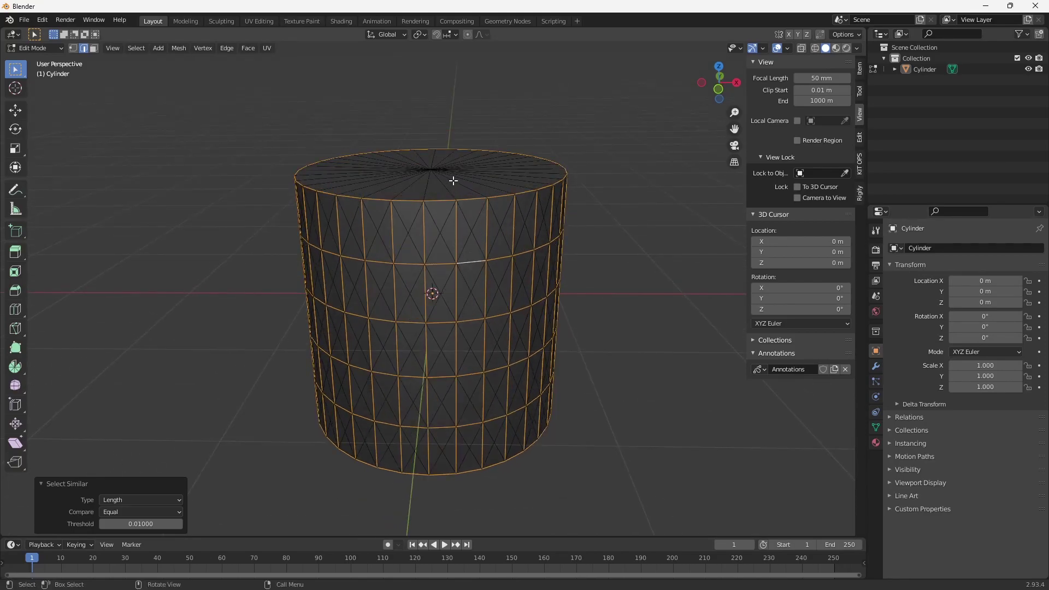
mouse_move(508, 247)
middle_down()
mouse_move(501, 239)
mouse_move(489, 249)
mouse_move(494, 237)
middle_up()
scroll(494, 232, up, 1)
key(grave)
click(464, 206)
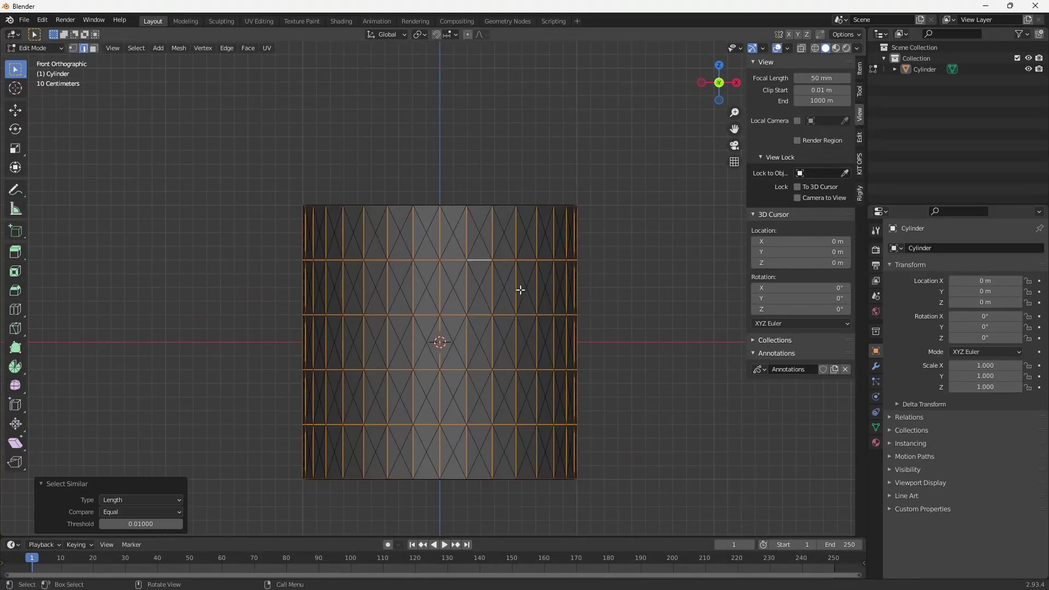
key(z)
click(430, 275)
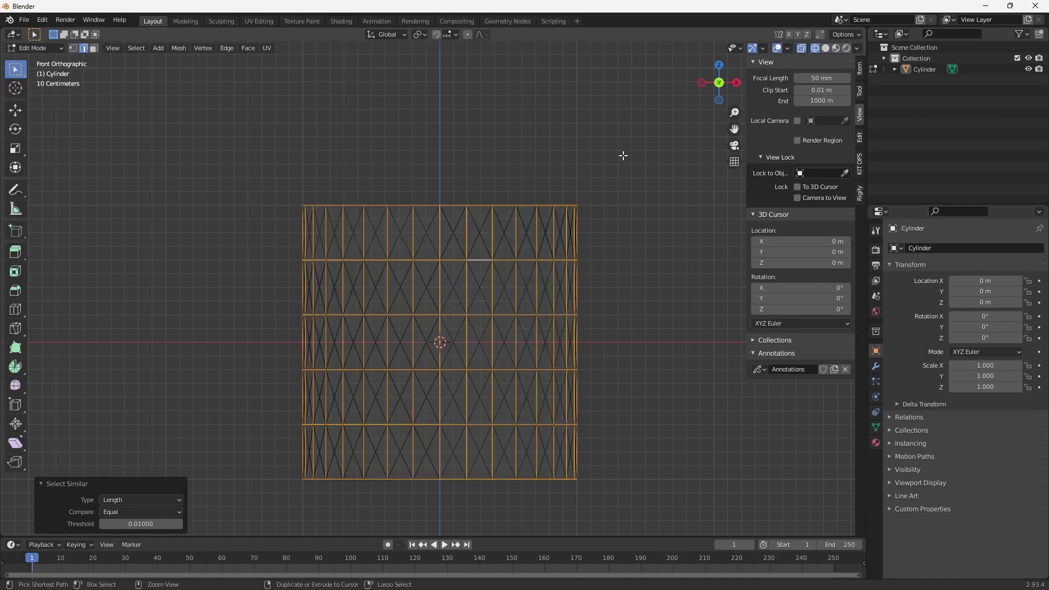
ctrl+drag(623, 156, 227, 260)
shift+middle_drag(630, 520, 638, 412)
ctrl+drag(642, 434, 255, 342)
Dissolve the selected horizontal and vertical edges to leave a diamond grid, and return to solid shading
middle_drag(562, 187, 584, 211)
key(x)
click(574, 261)
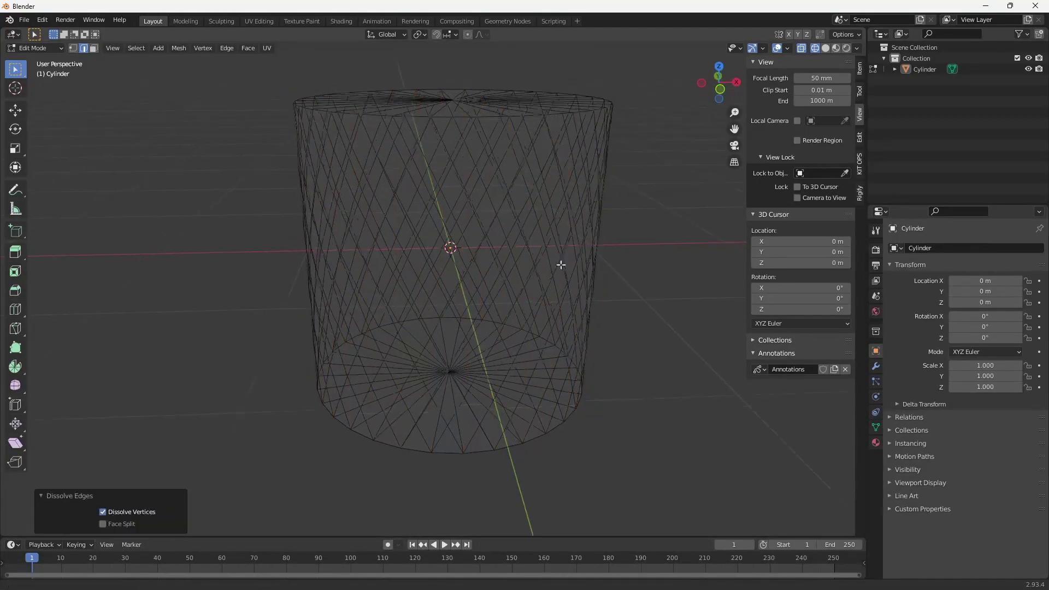
scroll(628, 206, down, 3)
key(shift+z)
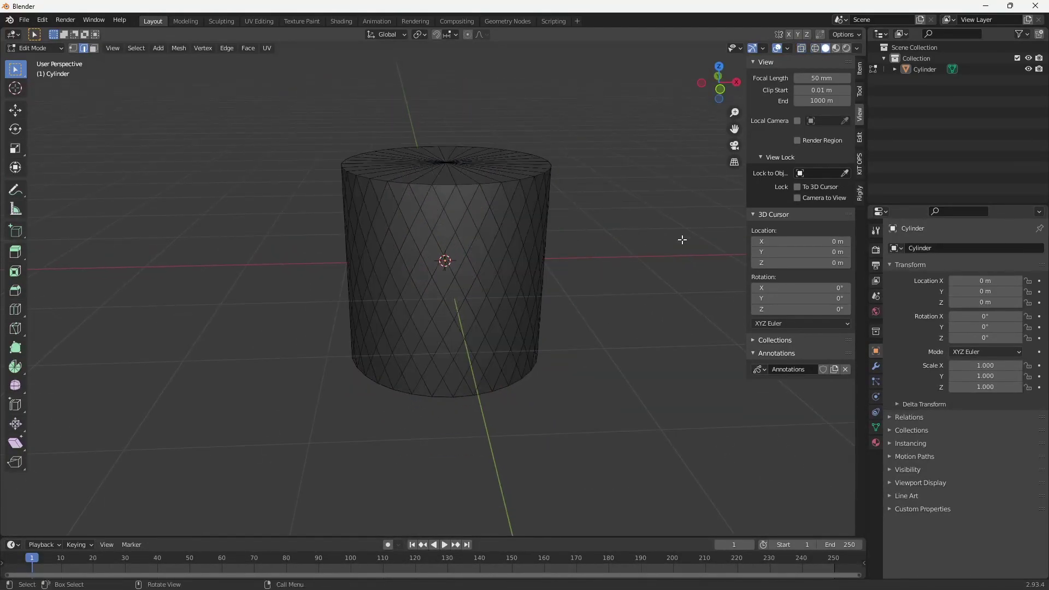
Select the whole diamond-patterned cylinder and switch to face select mode
shift+middle_drag(497, 198, 526, 245)
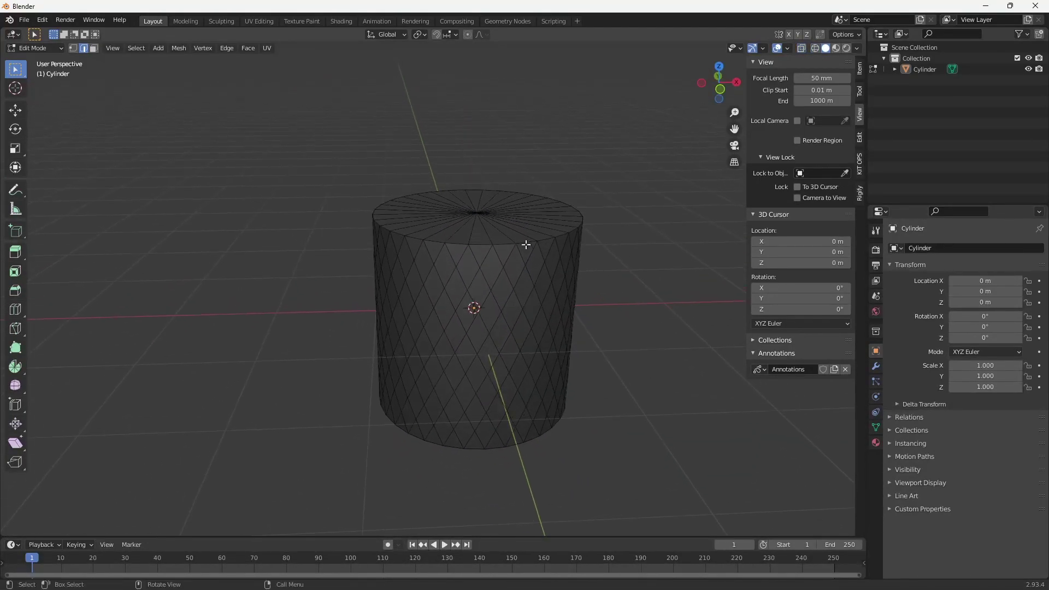
middle_drag(555, 323, 567, 256)
scroll(570, 288, up, 2)
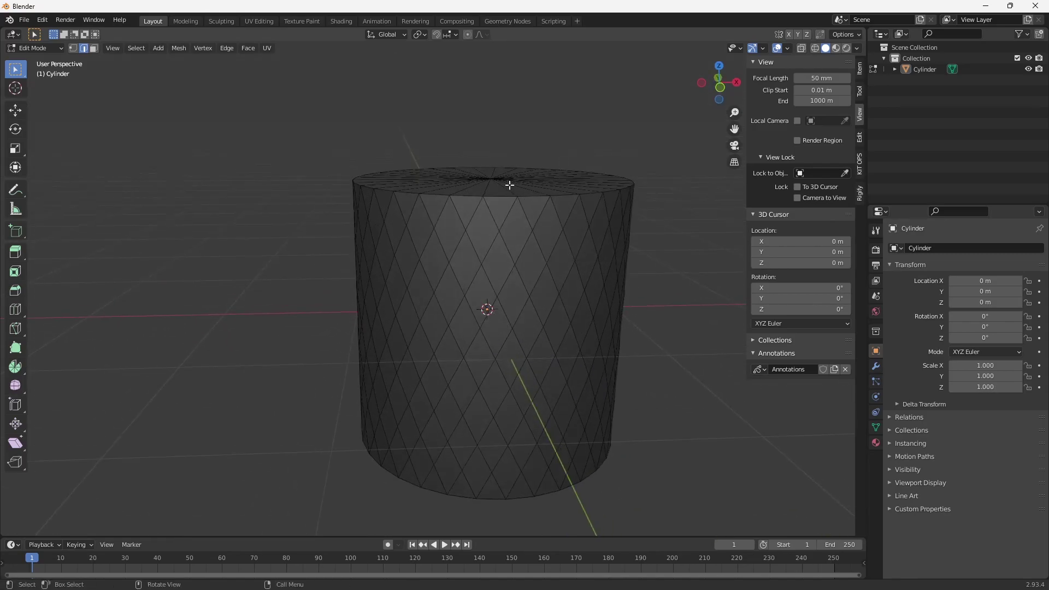
middle_drag(595, 308, 550, 238)
key(a)
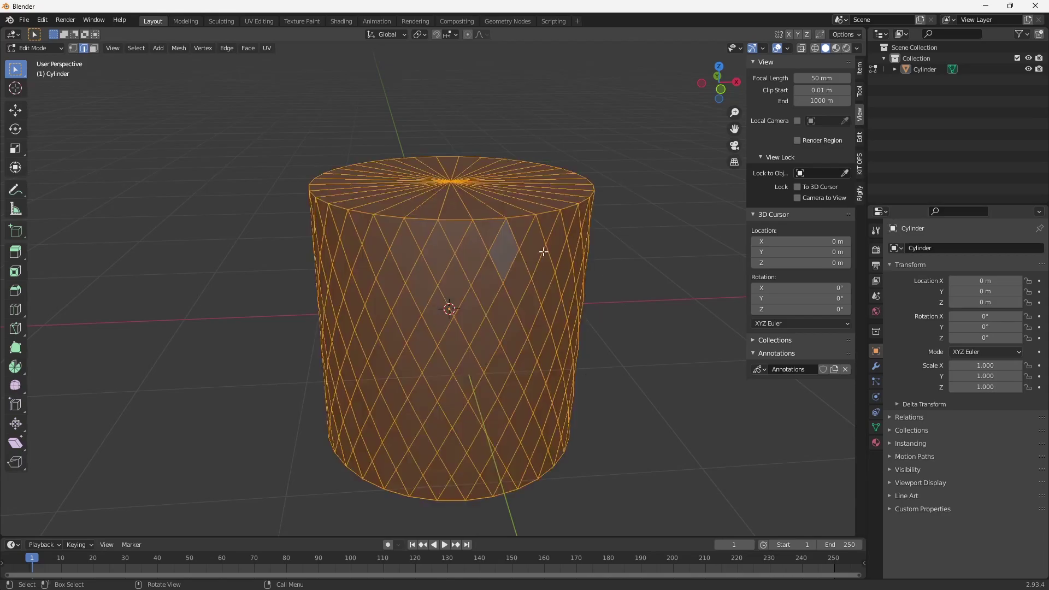
key(alt+a)
key(a)
key(3)
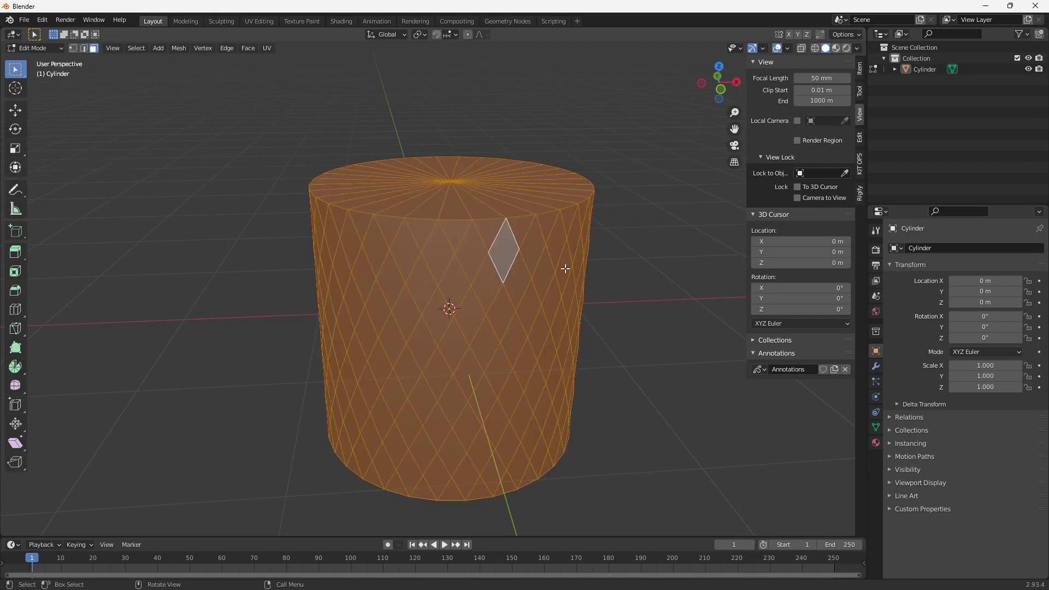
Poke all selected faces with a Poke Offset of 0.05 m
middle_drag(561, 265, 560, 285)
right_click(536, 259)
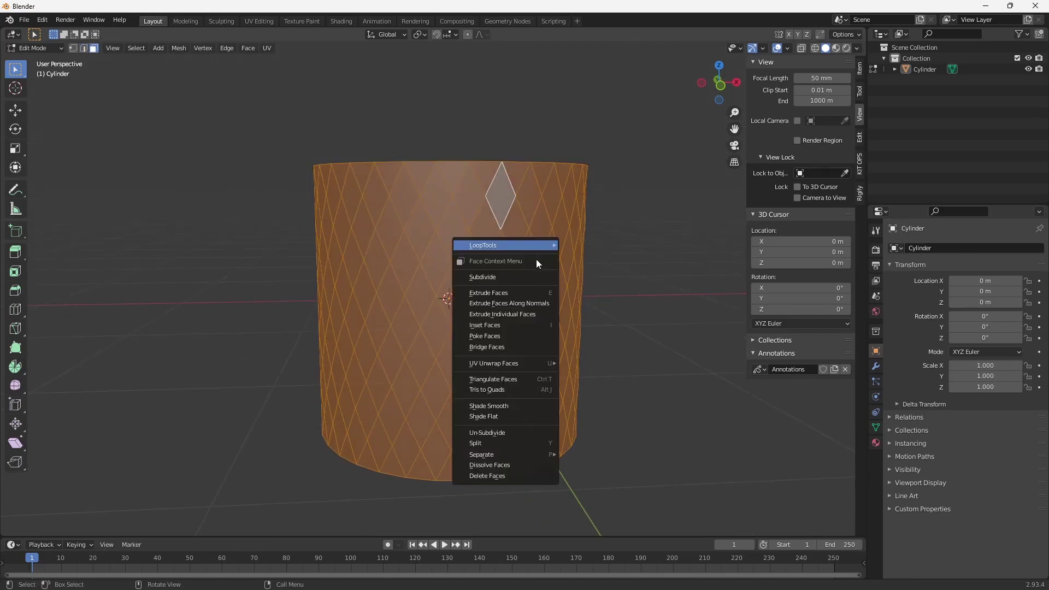
click(525, 336)
middle_drag(548, 386, 533, 294)
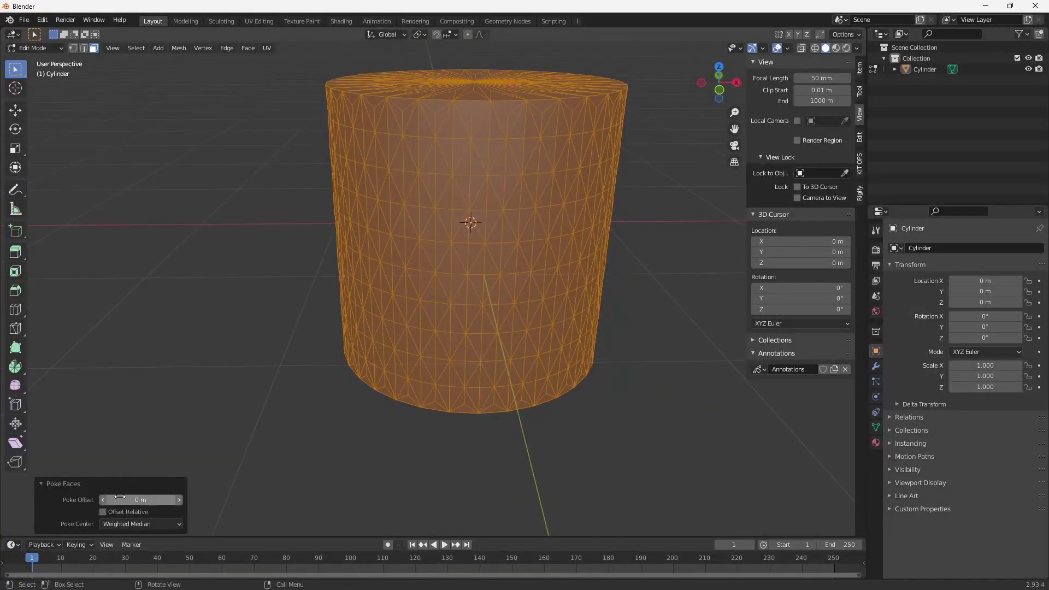
click(141, 500)
key(Return)
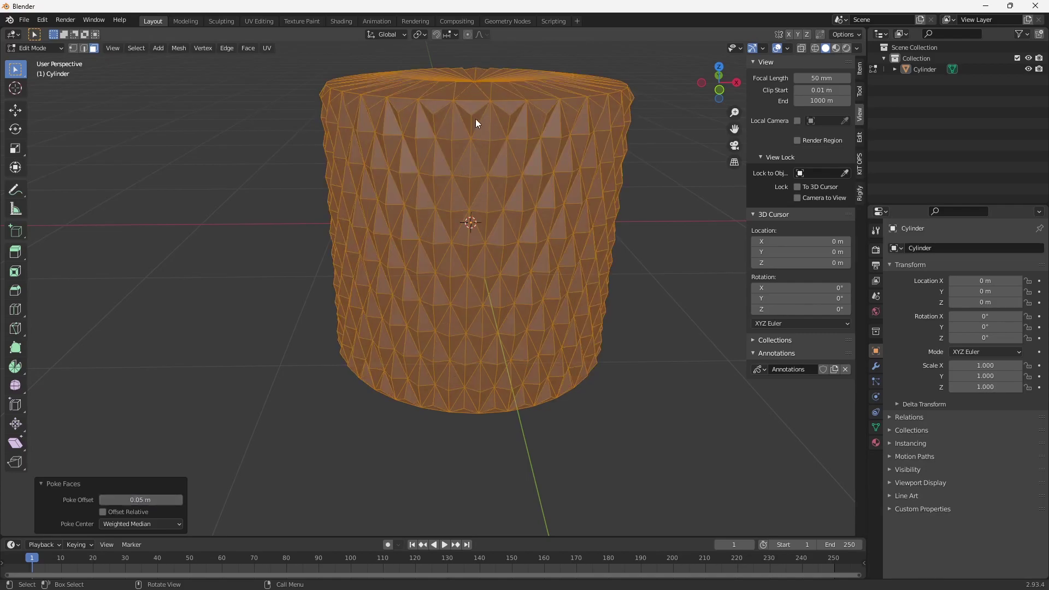
Undo the poke and deselect the top cap faces so that the diamond side faces stay selected
middle_drag(479, 153, 488, 177)
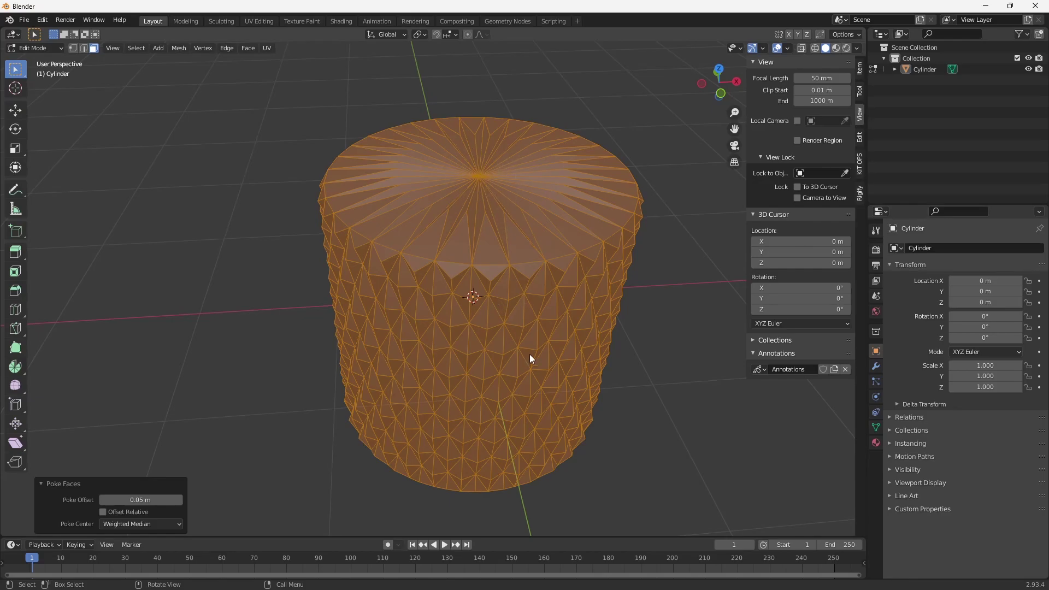
key(ctrl+z)
middle_drag(515, 333, 481, 261)
key(ctrl+z)
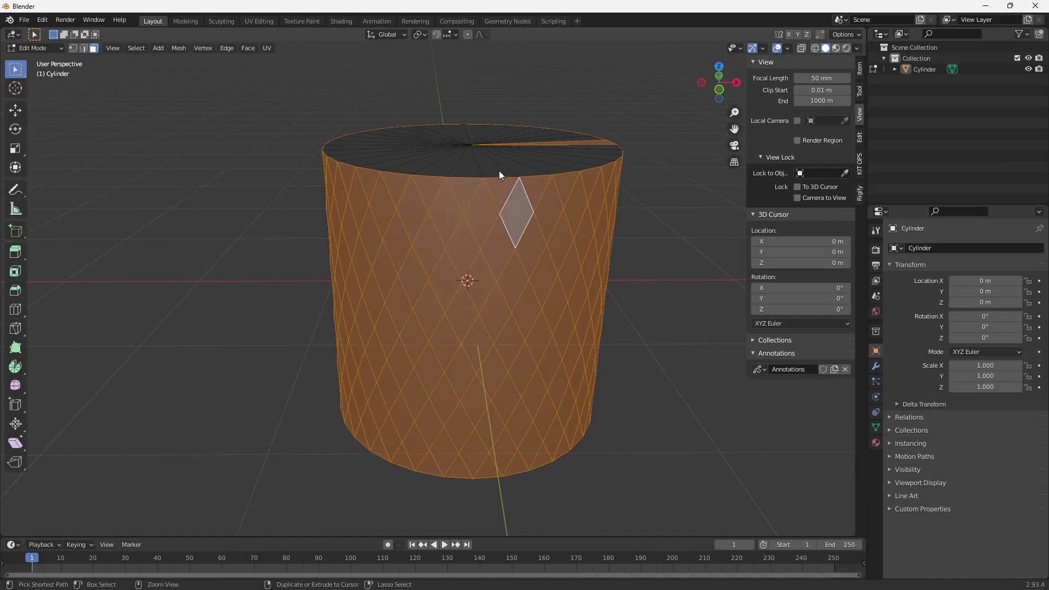
middle_drag(517, 169, 469, 352)
Poke the cylinder's side faces with a Poke Offset of 0.05 m and return to Object Mode
right_click(493, 288)
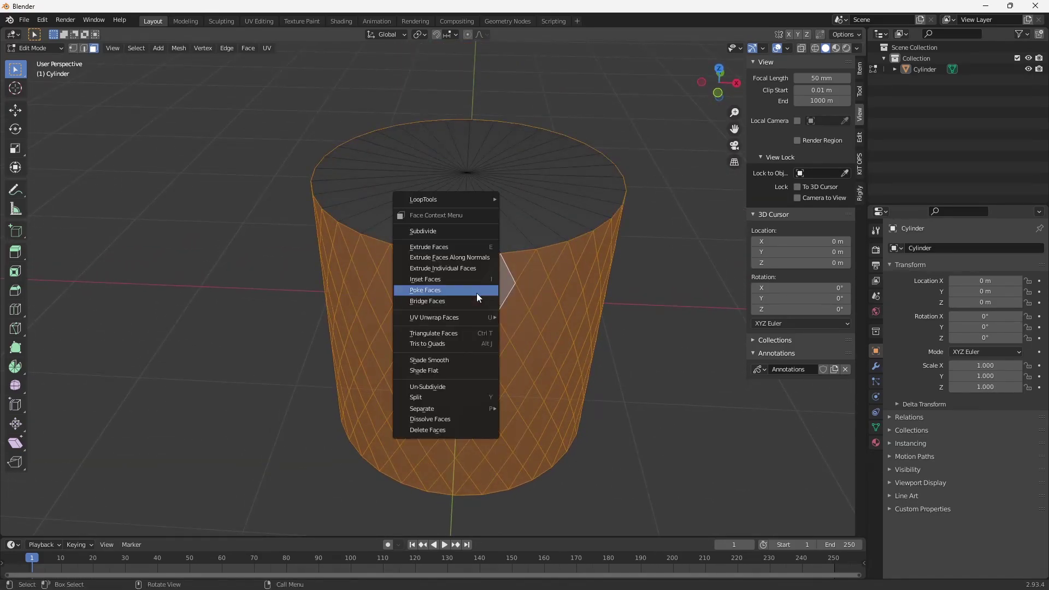
click(471, 292)
middle_drag(446, 326, 449, 288)
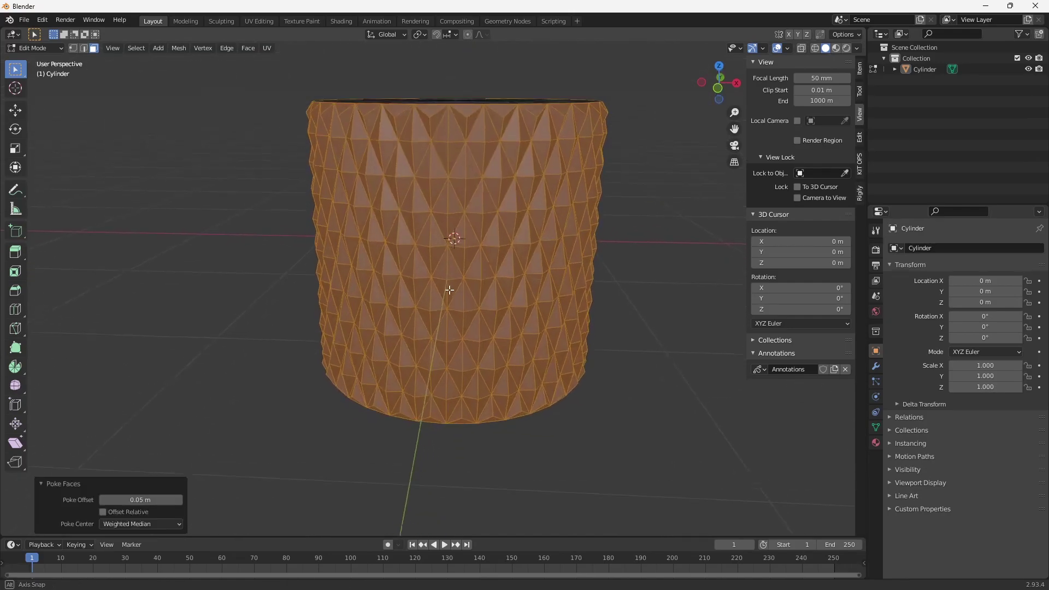
shift+middle_drag(503, 231, 496, 265)
key(Tab)
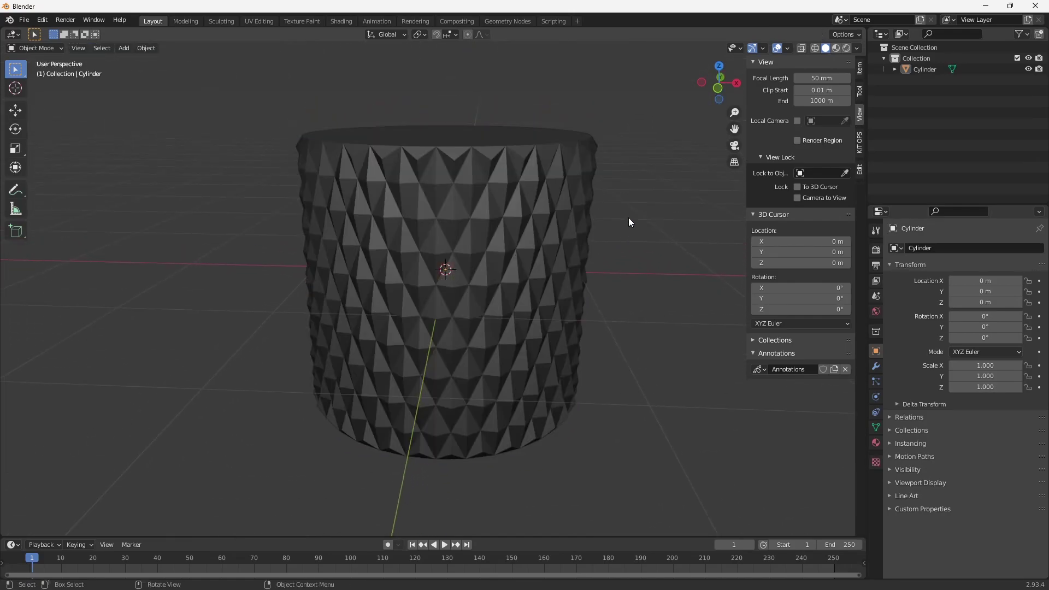
Enable Auto Smooth for the cylinder's normals and set its angle to 20°
click(876, 428)
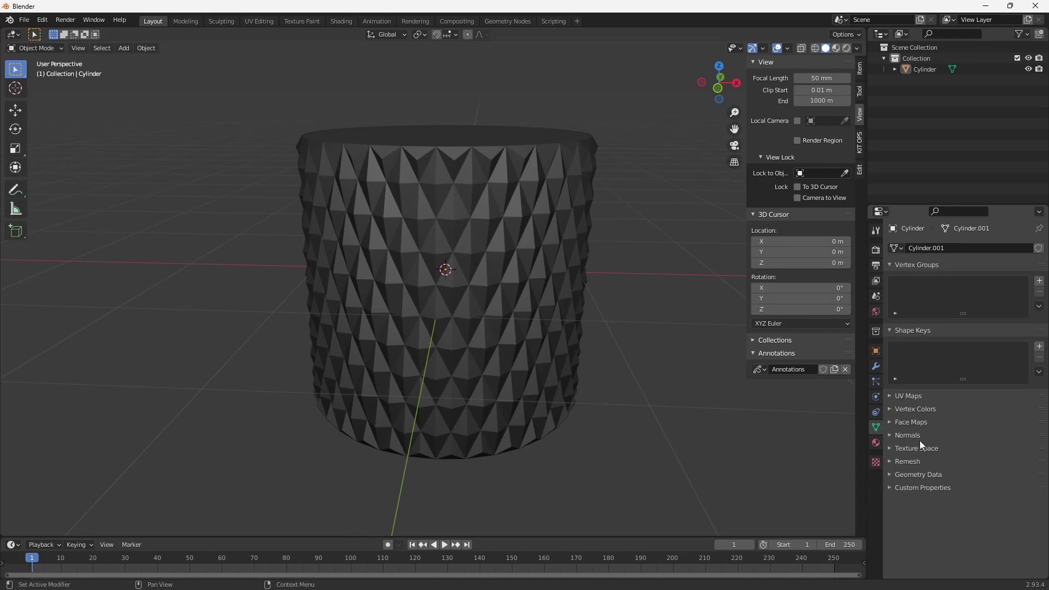
click(908, 435)
click(952, 451)
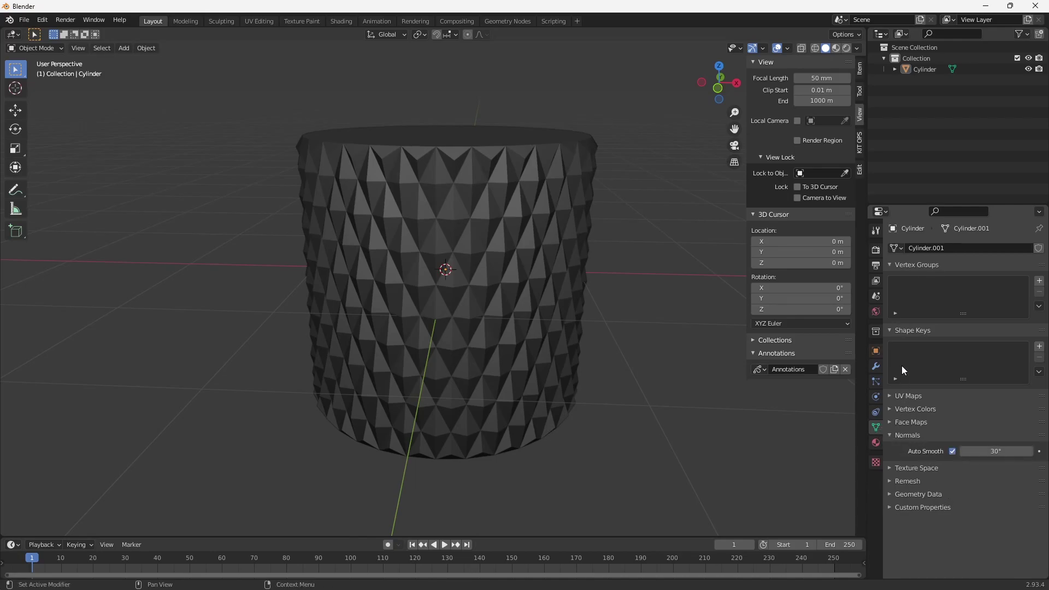
click(991, 459)
text(30d)
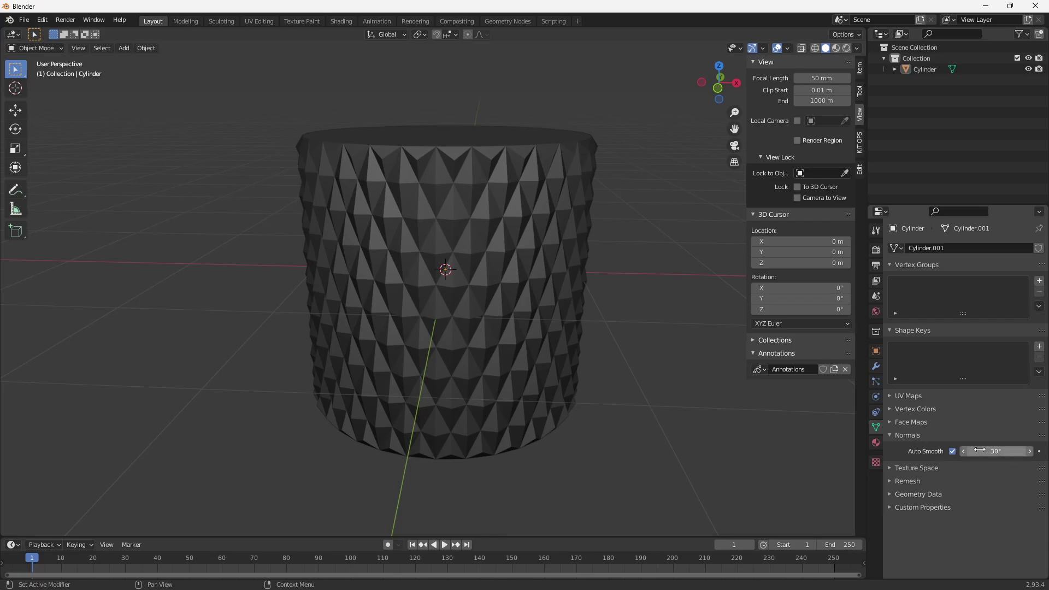
text(20)
Apply Shade Smooth to the knurled cylinder, inspect its surface, and leave the cylinder selected
click(464, 243)
right_click(464, 242)
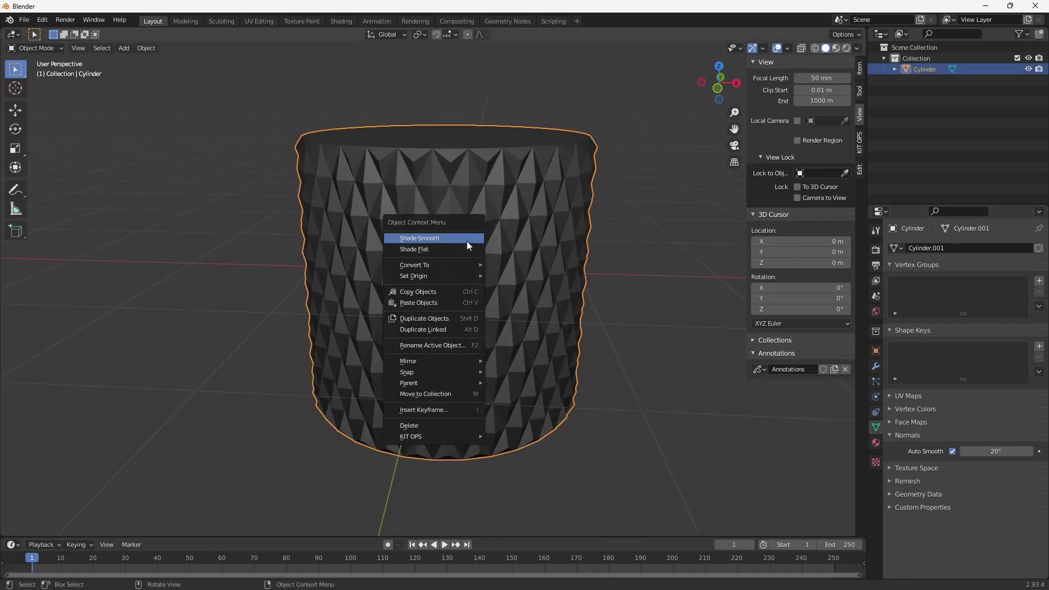
click(468, 238)
click(634, 240)
middle_drag(635, 241, 482, 246)
scroll(602, 244, down, 4)
scroll(579, 277, up, 3)
click(482, 246)
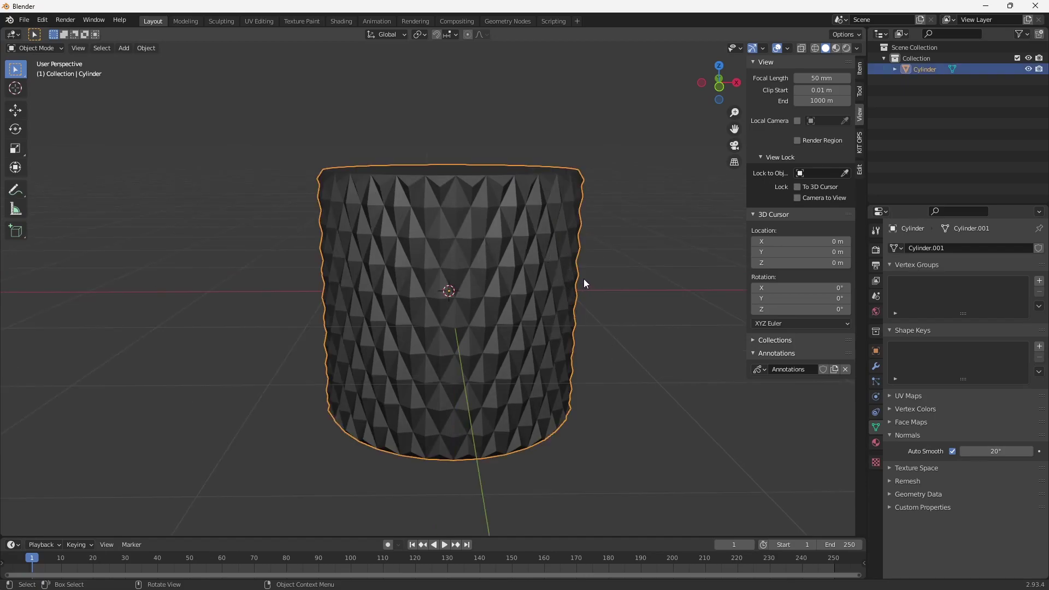
key(g)
key(x)
click(595, 406)
Enter Edit Mode on the cylinder with vertex select mode active
scroll(559, 266, up, 3)
key(Tab)
key(1)
scroll(532, 278, up, 1)
mouse_move(551, 282)
middle_down()
mouse_move(532, 279)
mouse_move(540, 287)
middle_up()
scroll(533, 279, down, 1)
key(Tab)
key(Tab)
scroll(539, 280, up, 1)
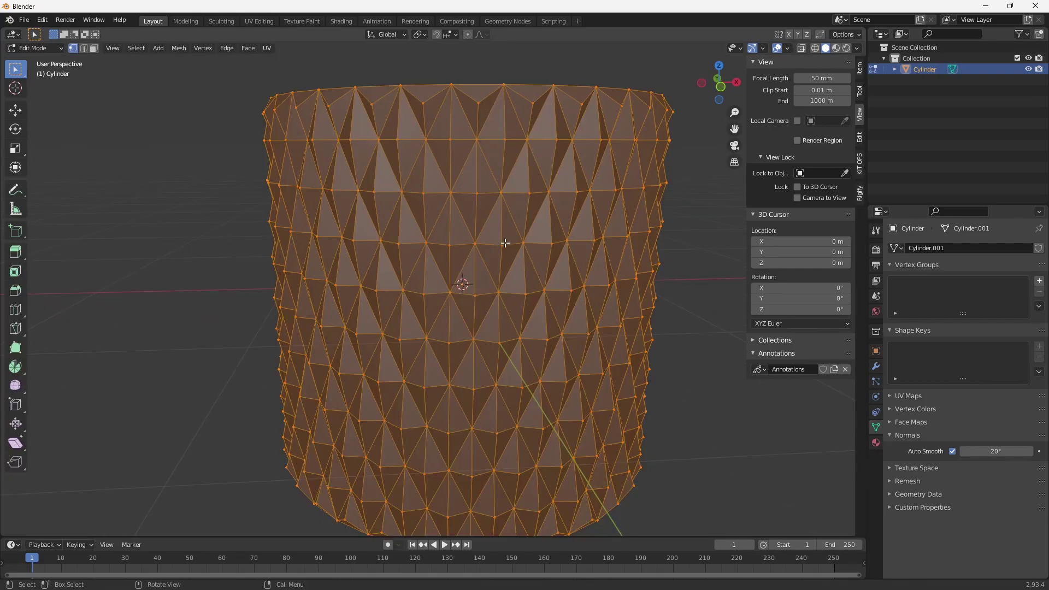
Select one raised diamond peak vertex on the side and all vertices with the same amount of adjacent faces
click(503, 245)
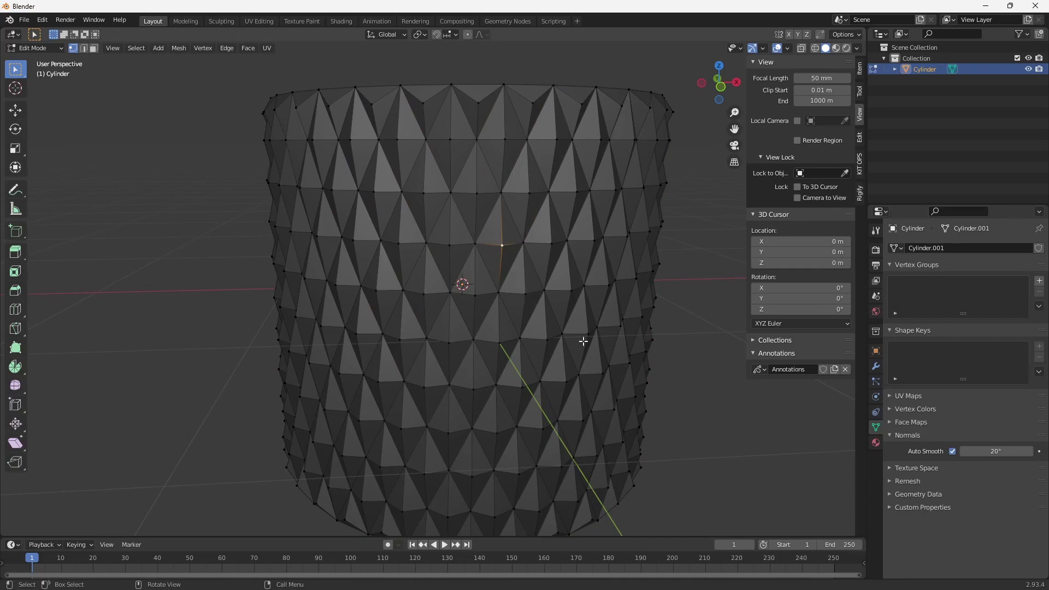
middle_drag(583, 341, 589, 236)
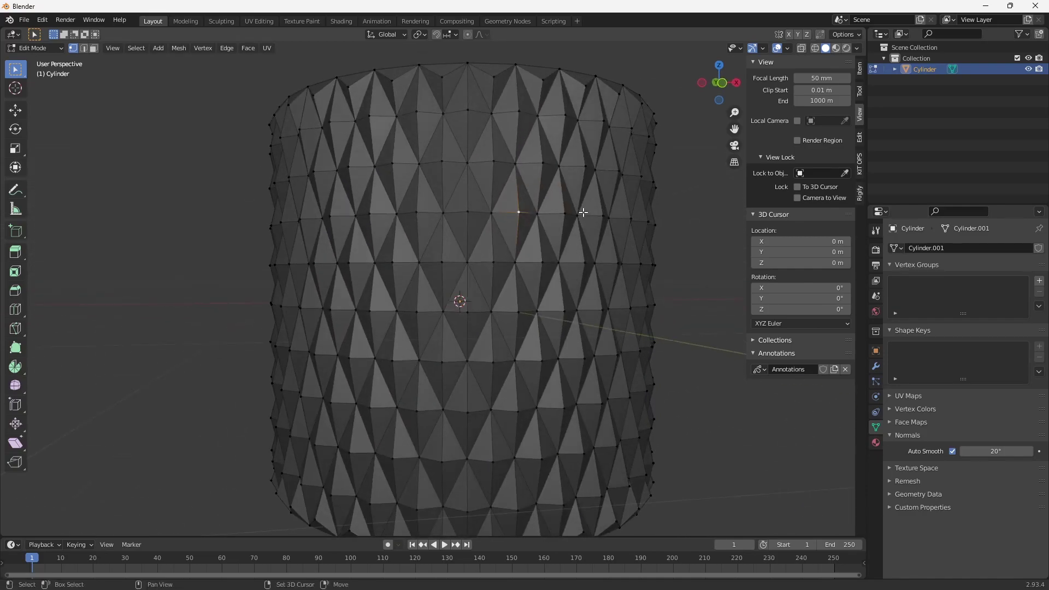
key(shift+g)
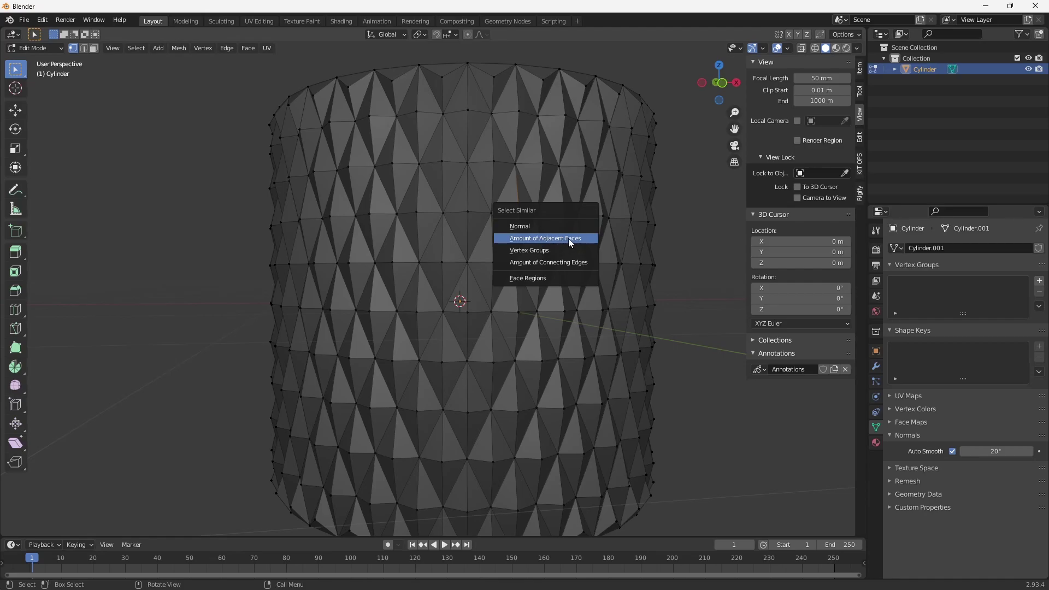
click(581, 240)
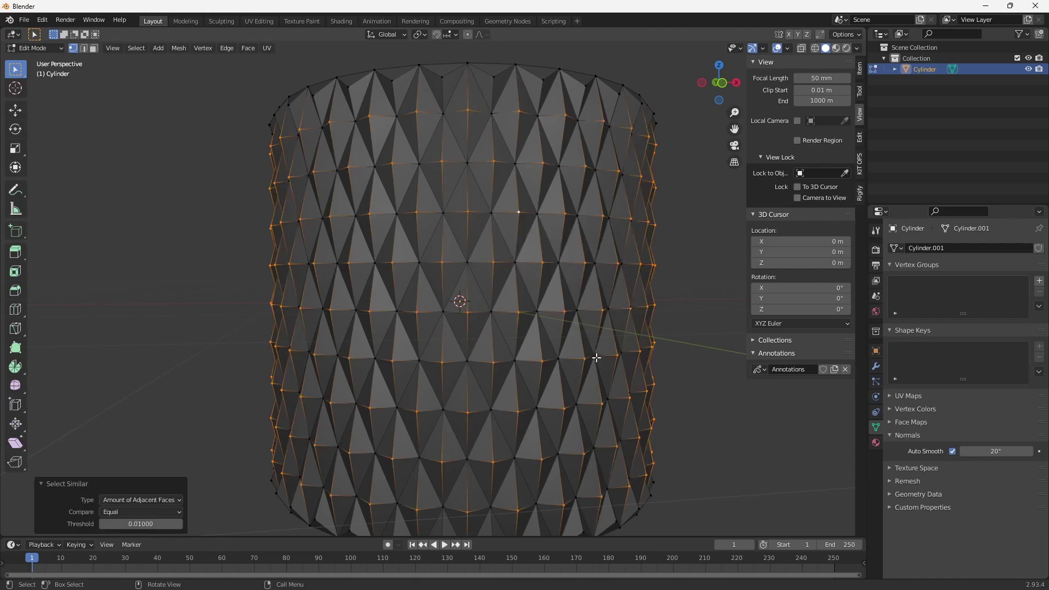
Bevel the selected peak vertices by about 0.062 m and flatten the resulting diamond faces with LoopTools
middle_drag(581, 243, 587, 249)
key(ctrl+shift+b)
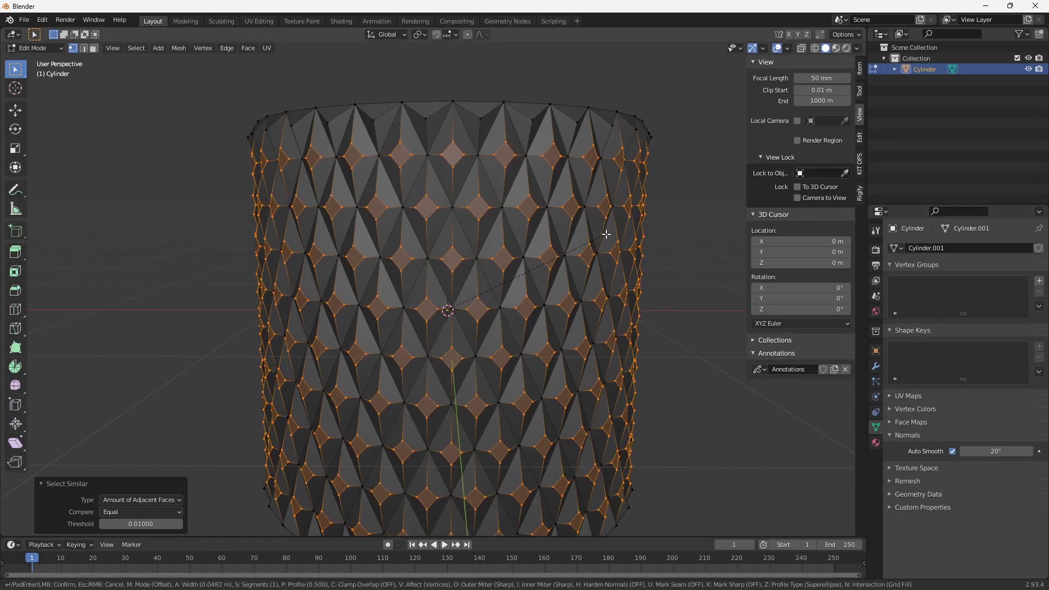
click(612, 253)
right_click(546, 235)
mouse_move(557, 214)
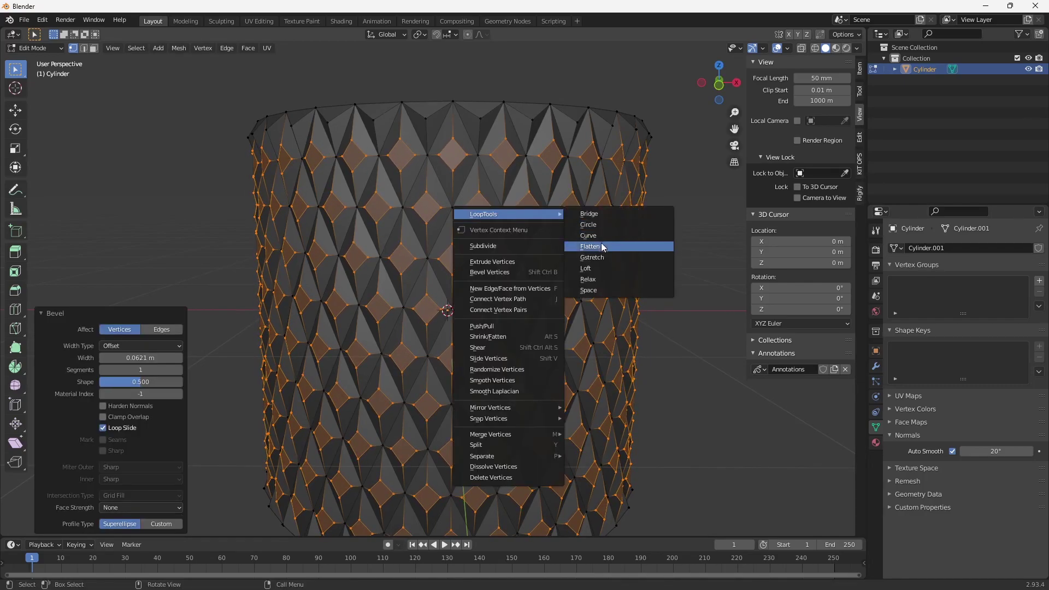
click(604, 247)
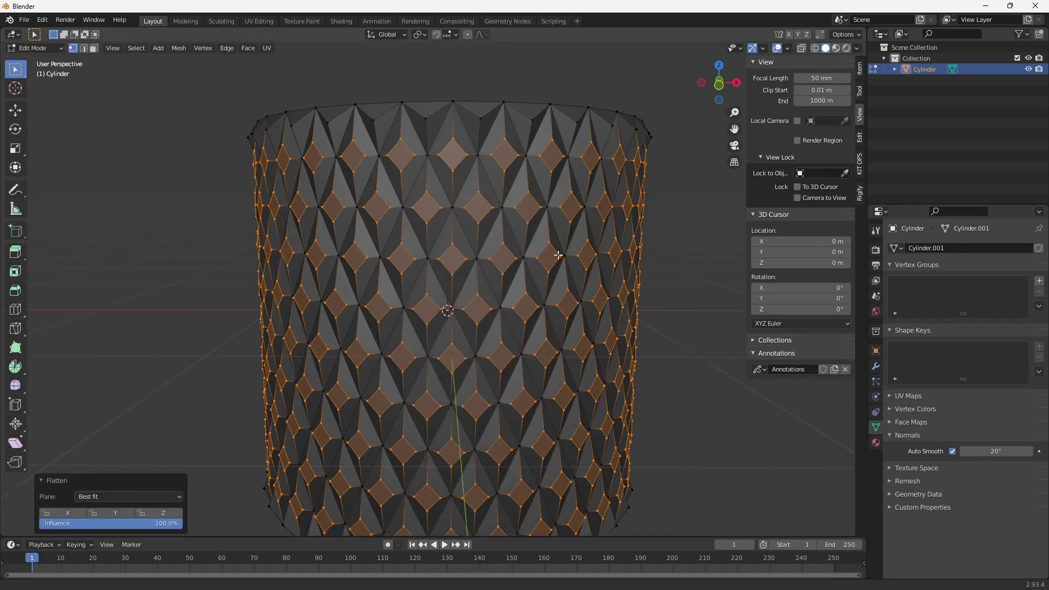
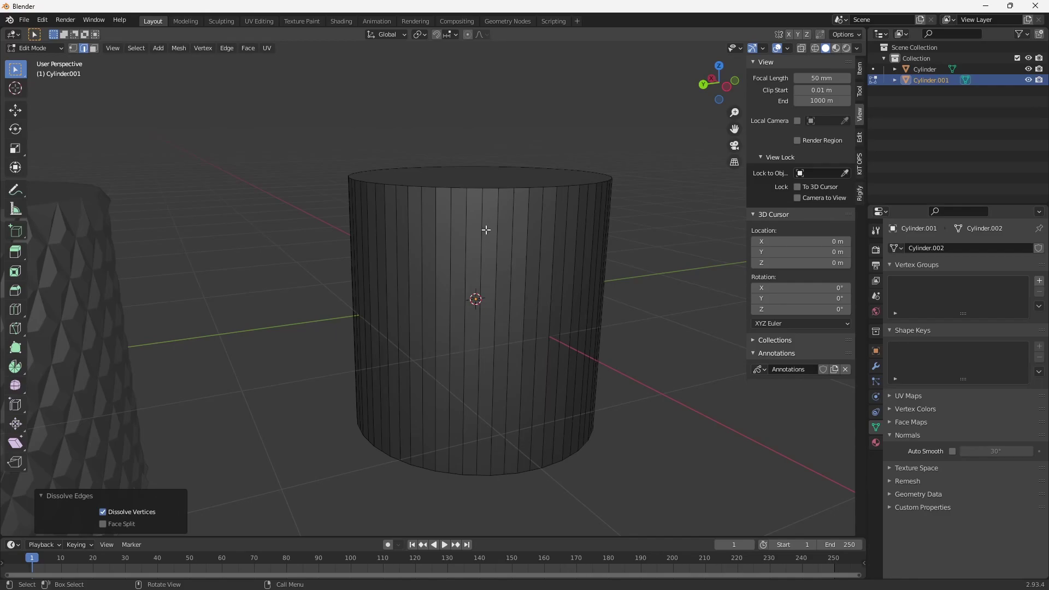
Select two vertical side edges of the plain cylinder, skipping one edge between them
mouse_move(524, 237)
middle_down()
mouse_move(529, 275)
mouse_move(521, 260)
mouse_move(566, 292)
mouse_move(545, 236)
middle_up()
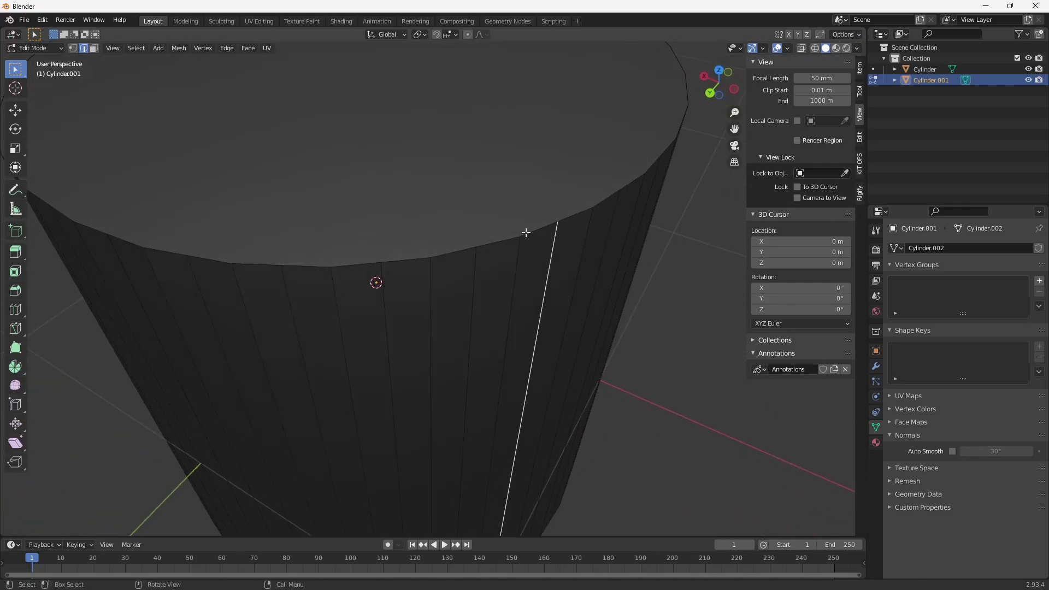
drag(525, 232, 597, 206)
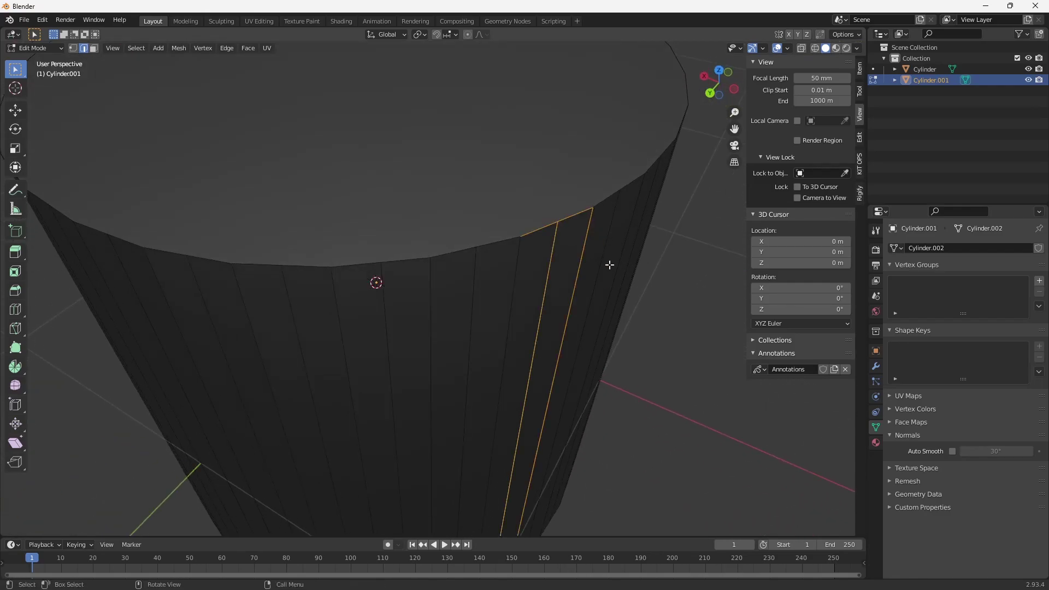
middle_drag(573, 260, 560, 293)
key(1)
click(550, 232)
click(593, 215)
click(434, 228)
shift+click(515, 221)
scroll(546, 225, down, 4)
scroll(548, 201, up, 6)
scroll(548, 201, down, 6)
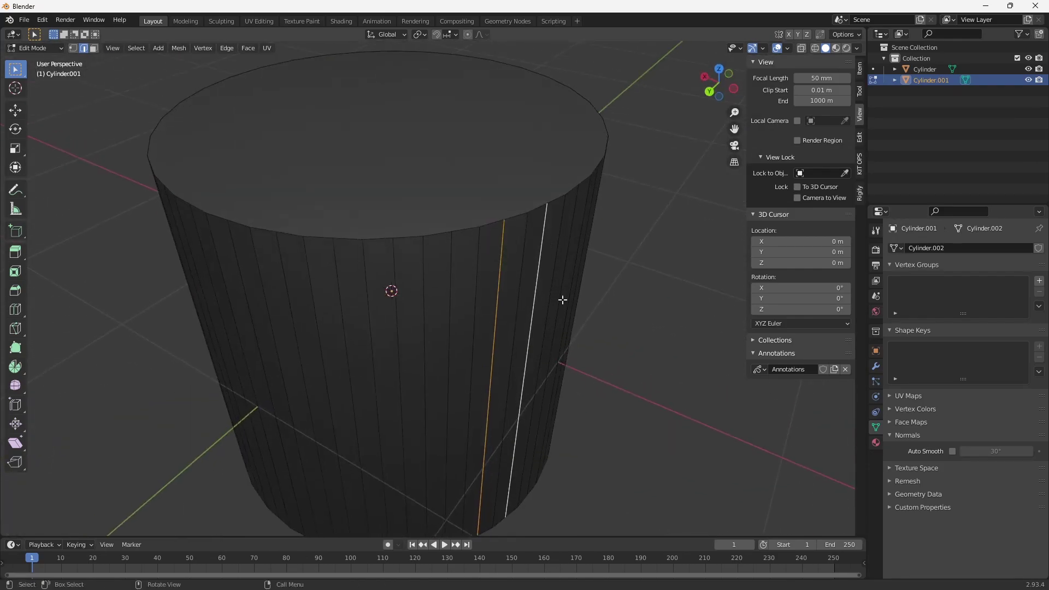
Extend the alternating selection to every second vertical edge around the whole cylinder
scroll(553, 256, up, 3)
scroll(541, 240, down, 2)
middle_drag(534, 236, 540, 262)
ctrl+click(540, 262)
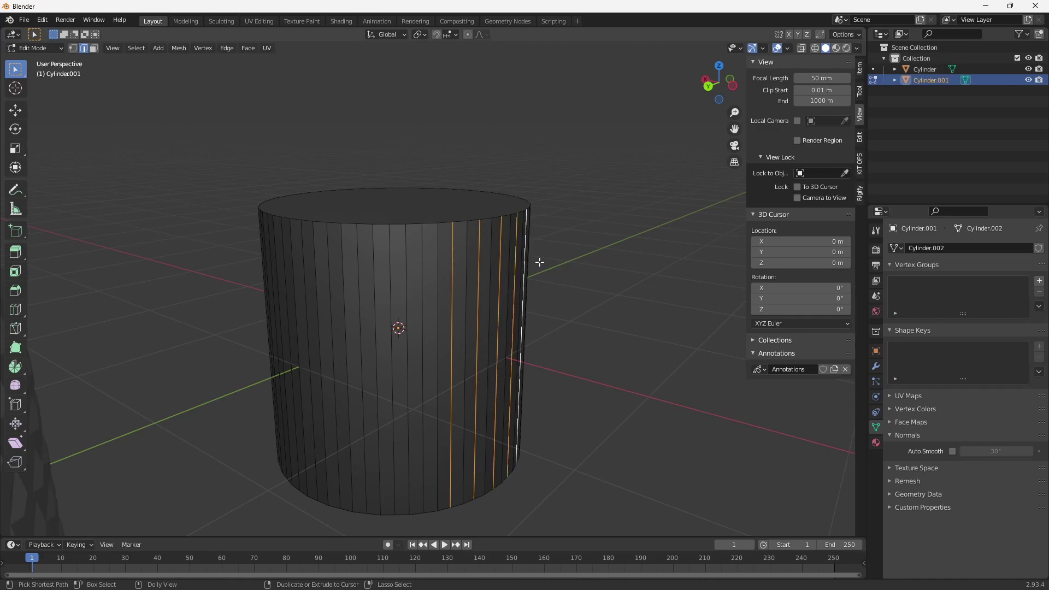
key(ctrl+shift+KP_Add)
key(ctrl+shift+KP_Add)
key(ctrl+shift+KP_Add)
key(ctrl+shift+KP_Add)
key(ctrl+shift+KP_Add)
key(ctrl+shift+KP_Add)
key(ctrl+shift+KP_Add)
key(ctrl+shift+KP_Add)
key(ctrl+shift+KP_Add)
key(ctrl+shift+KP_Add)
key(ctrl+shift+KP_Add)
key(ctrl+shift+KP_Add)
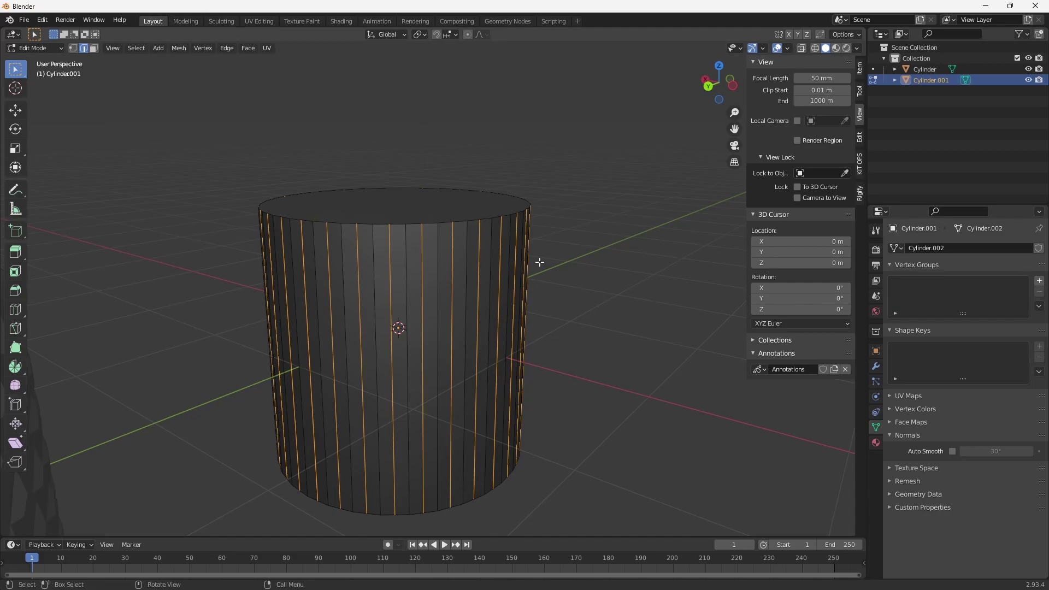
Scale the selected vertical edges outward by about 1.10 in X and Y, keeping Z locked
shift+middle_drag(495, 376, 502, 250)
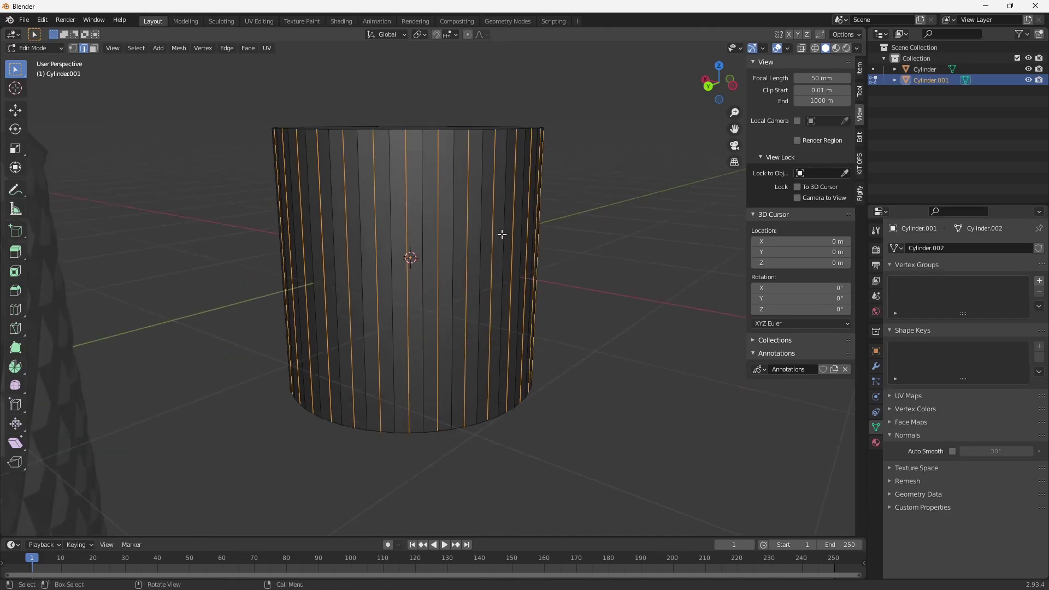
middle_drag(586, 246, 550, 276)
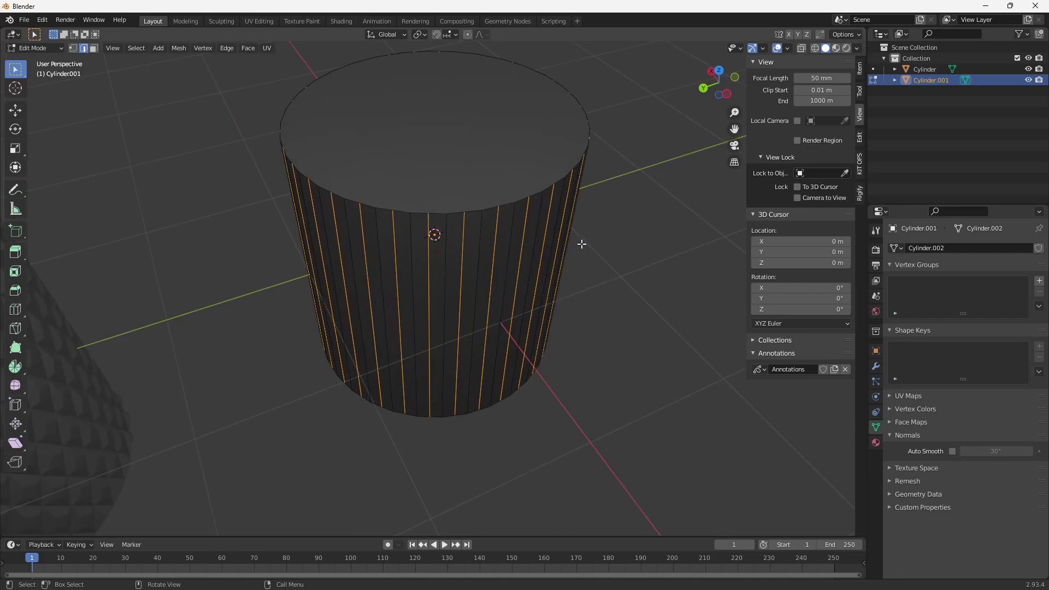
key(s)
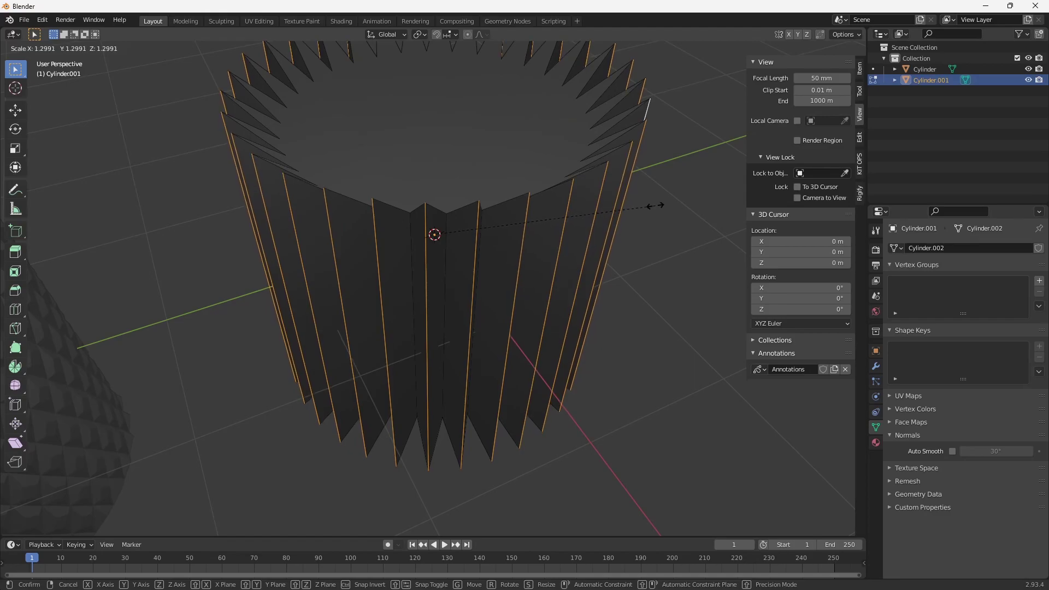
key(shift+z)
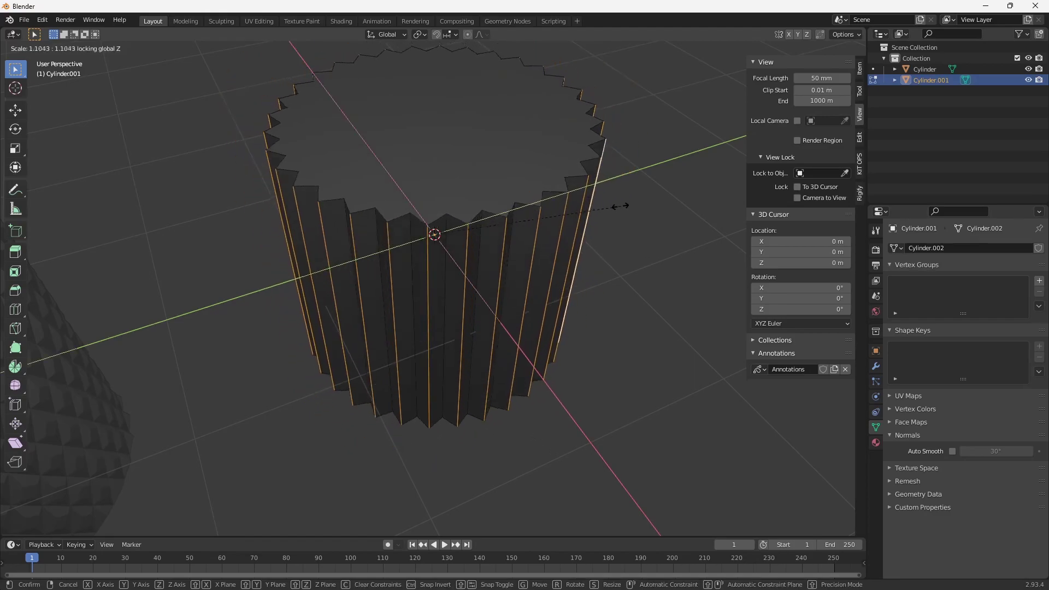
click(623, 207)
Deselect the edges and inspect the straight ridges around the cylinder in Object Mode
middle_drag(625, 223, 556, 276)
scroll(583, 295, up, 1)
click(625, 255)
middle_drag(619, 255, 589, 301)
middle_drag(550, 241, 567, 277)
scroll(564, 247, down, 5)
scroll(569, 281, up, 2)
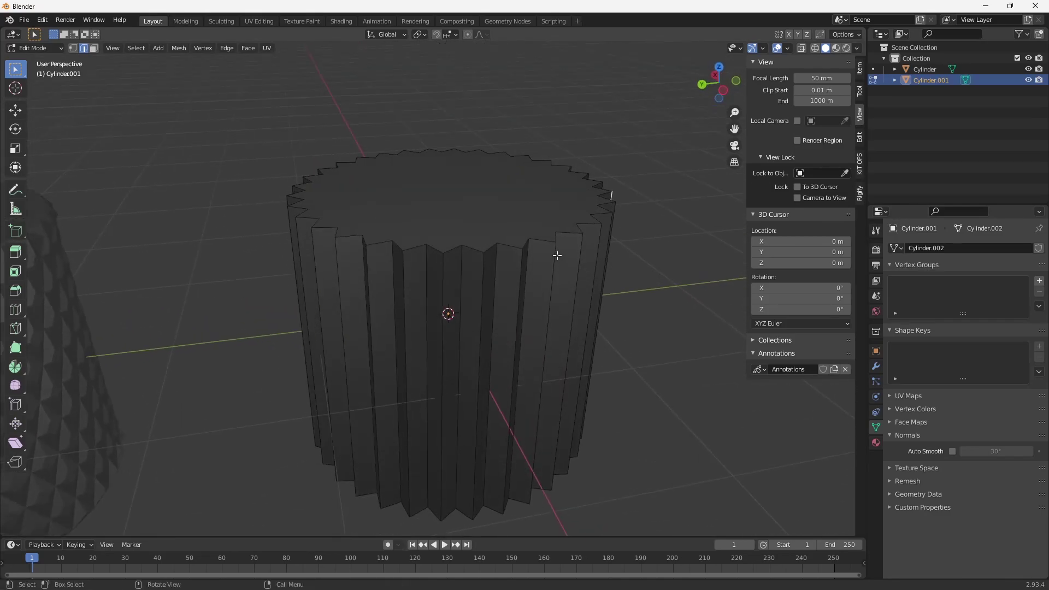
key(Tab)
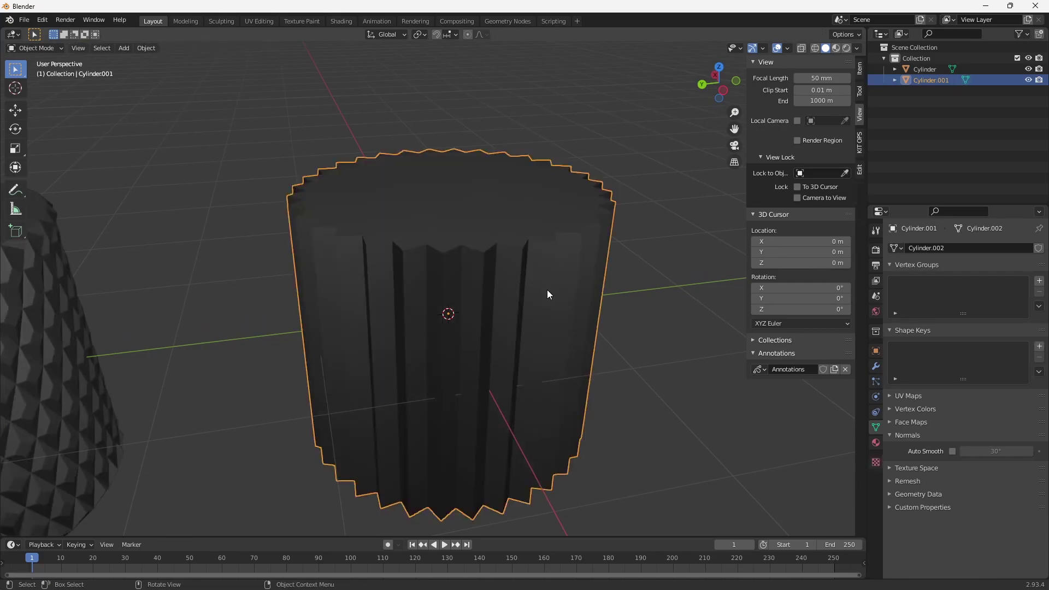
middle_drag(548, 297, 531, 275)
Add a centred horizontal loop cut in Edit Mode and bevel it about 0.93 m wide toward both ends of the cylinder
key(Tab)
key(ctrl+r)
click(550, 235)
right_click(551, 235)
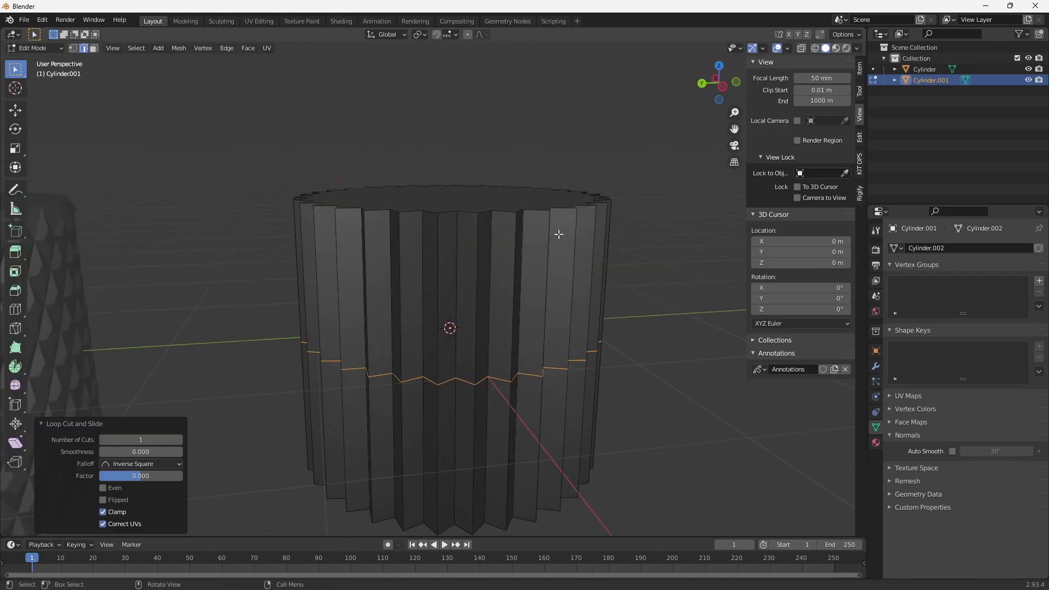
middle_drag(551, 235, 573, 250)
key(ctrl+b)
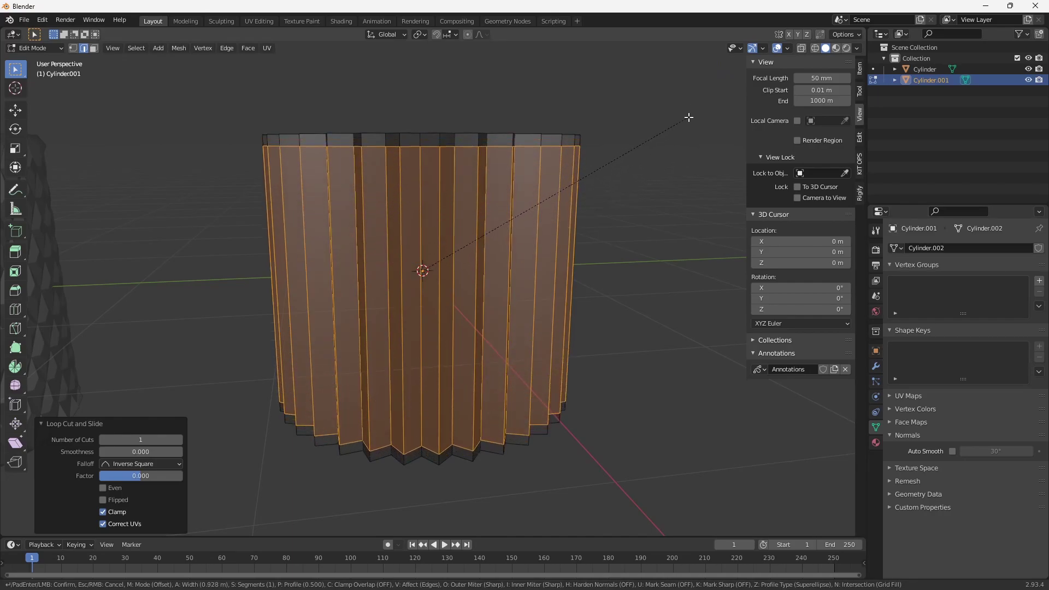
click(687, 117)
Select every outer ridge vertex around the cylinder's top rim in vertex select mode
middle_drag(609, 300, 601, 335)
ctrl+middle_drag(562, 285, 555, 215)
mouse_move(541, 224)
middle_down()
mouse_move(560, 244)
mouse_move(541, 253)
mouse_move(525, 223)
middle_up()
key(1)
click(496, 229)
ctrl+click(569, 233)
Enable snapping to vertices and turn on Auto Merge
key(shift+Tab)
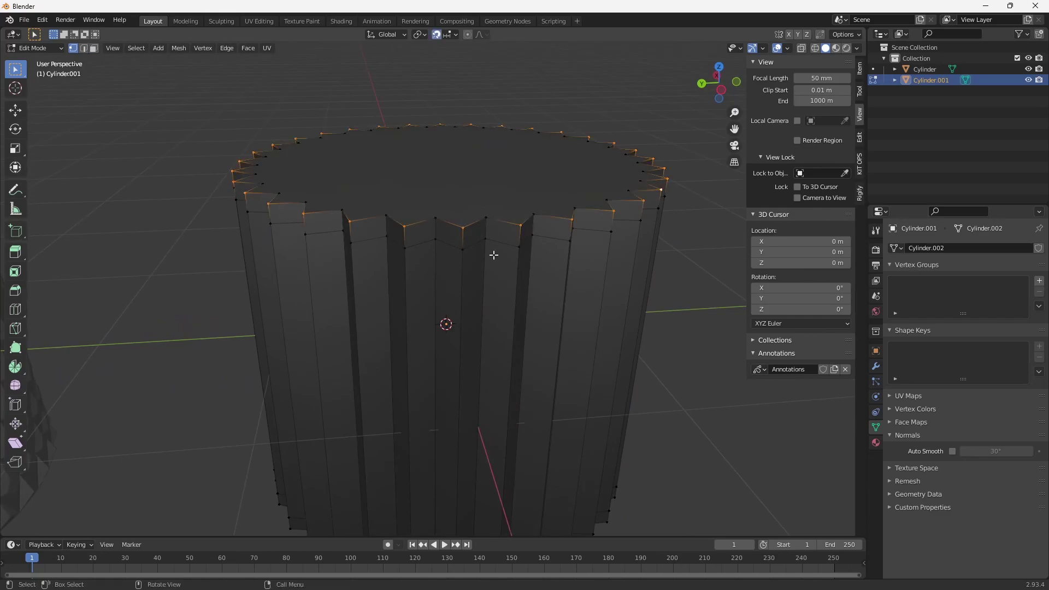
click(450, 37)
click(422, 78)
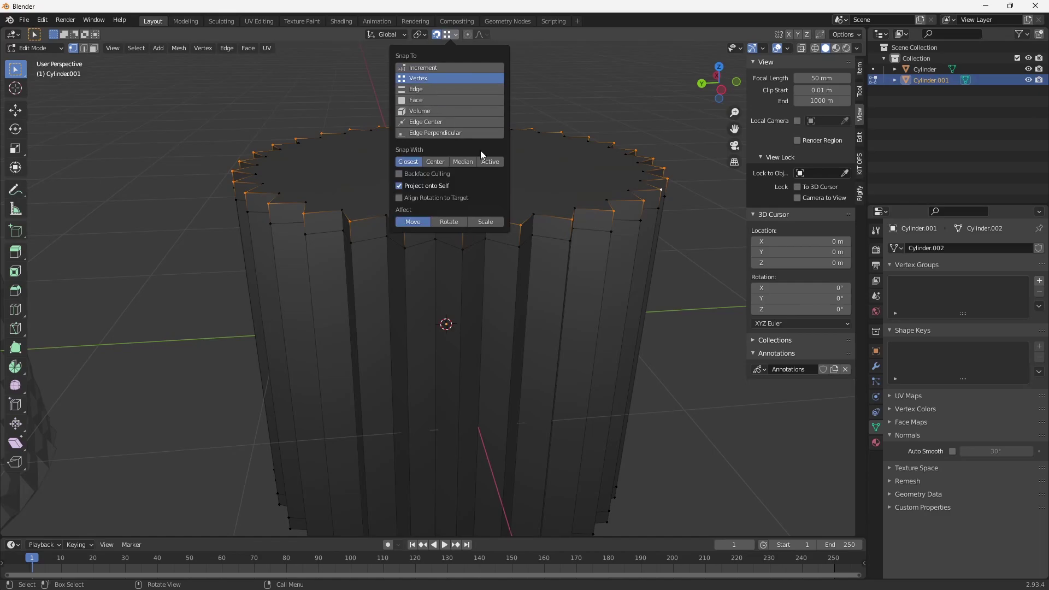
click(877, 230)
click(905, 349)
Move the outer top rim vertices about 0.087 m down along Z, snapping them onto the loop below
key(g)
key(z)
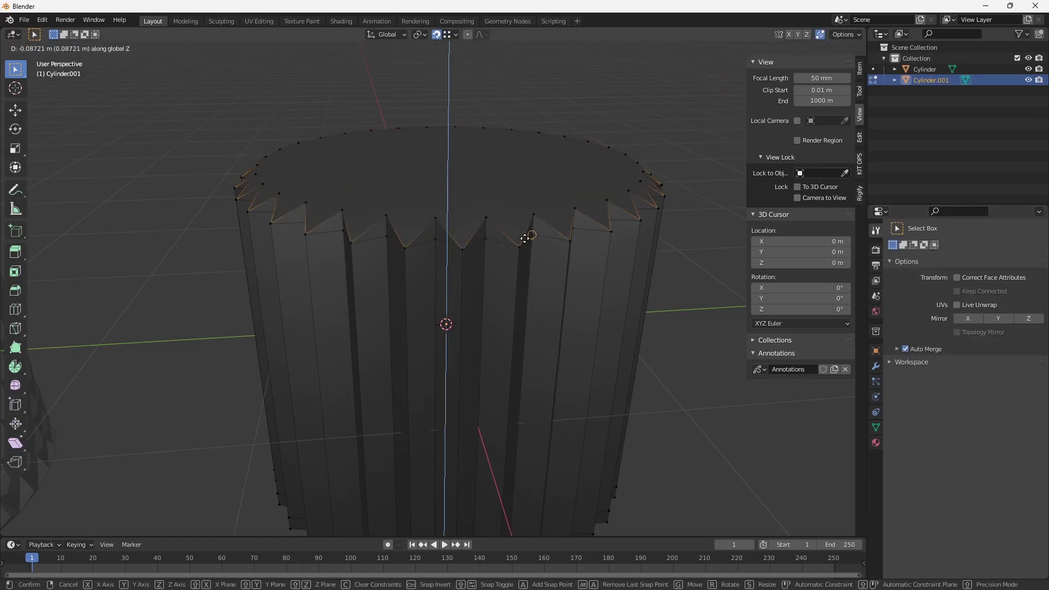
click(522, 244)
middle_drag(562, 241, 564, 263)
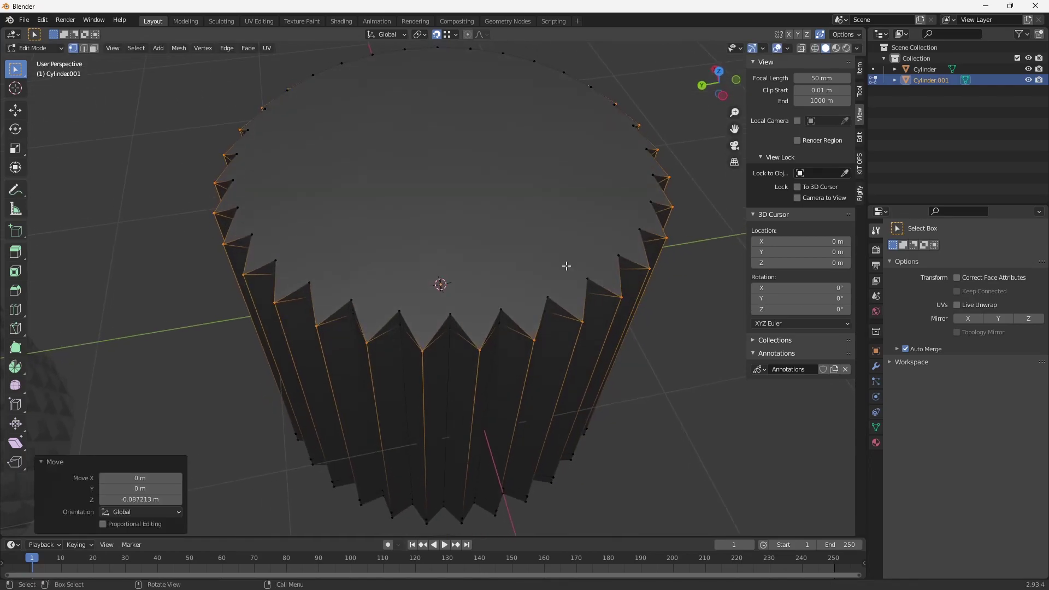
middle_drag(594, 302, 566, 284)
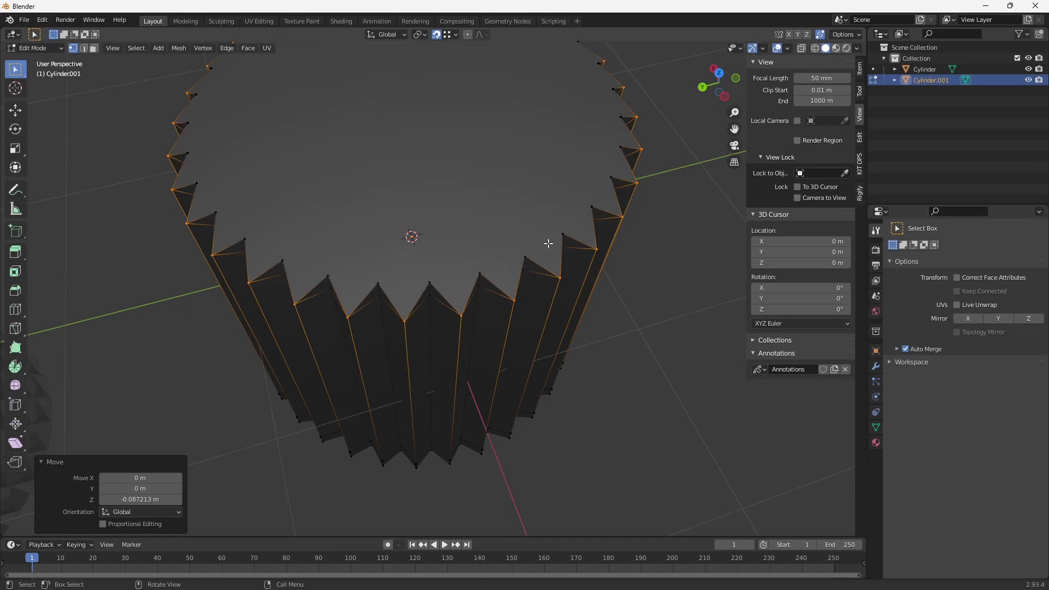
middle_drag(589, 111, 550, 130)
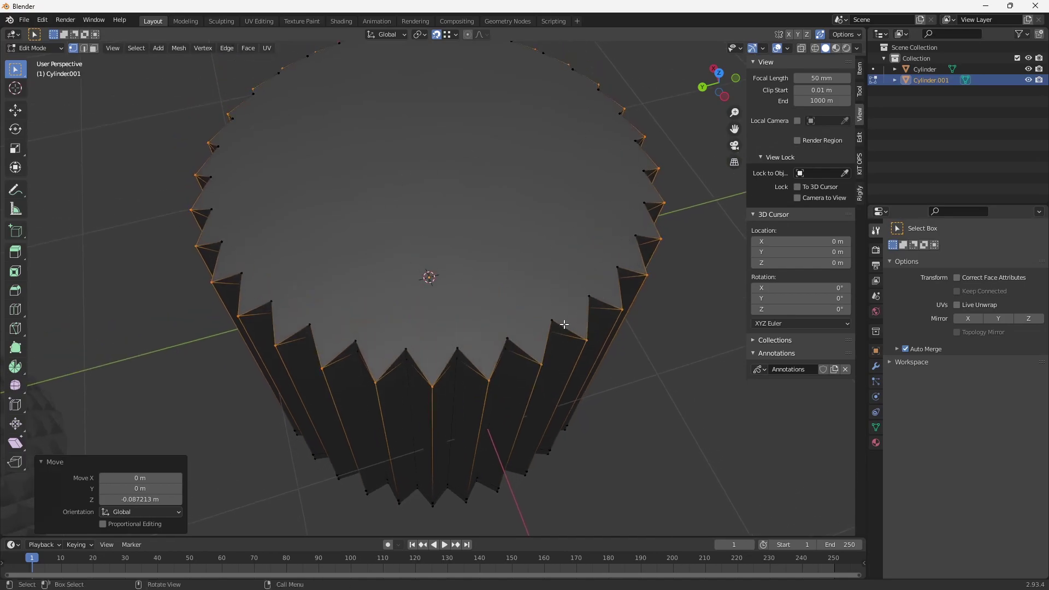
Knife-cut the top face from one inner rim vertex to the next around the cylinder
middle_drag(565, 322, 564, 324)
key(k)
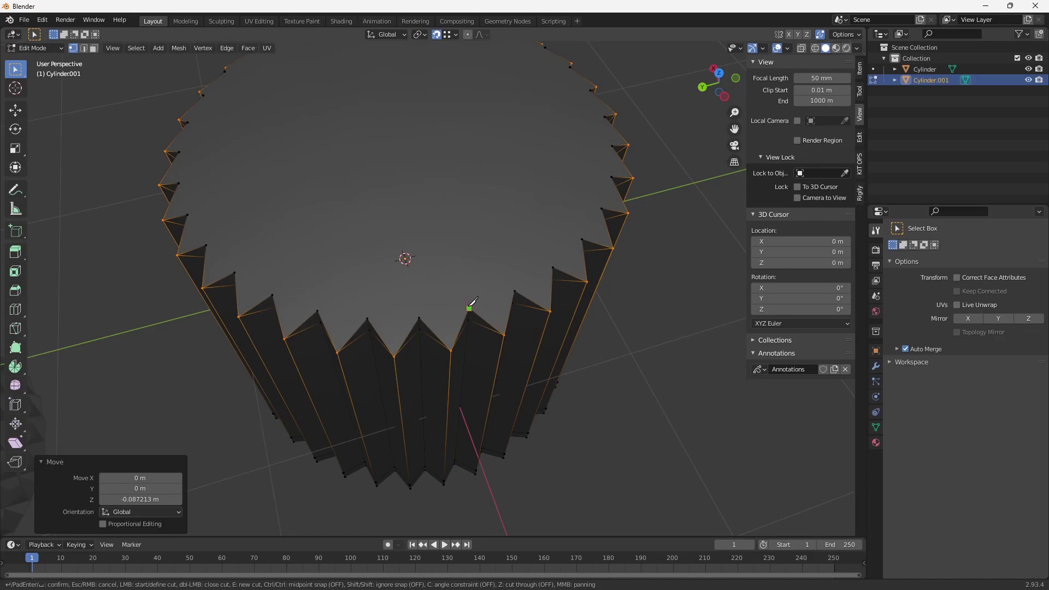
click(561, 261)
click(581, 239)
middle_drag(600, 206, 623, 318)
click(622, 318)
click(595, 263)
click(557, 214)
click(510, 174)
middle_drag(513, 173, 529, 295)
middle_drag(577, 222, 547, 242)
key(Return)
Complete the knife cuts between the remaining inner vertices of the top rim
key(k)
click(451, 241)
shift+middle_drag(451, 241, 496, 213)
click(456, 264)
click(436, 318)
key(Return)
scroll(563, 264, down, 4)
Inspect the sloped triangular faces around the top rim in both Object Mode and Edit Mode
key(Tab)
middle_drag(563, 263, 635, 270)
scroll(589, 248, down, 2)
scroll(563, 241, up, 2)
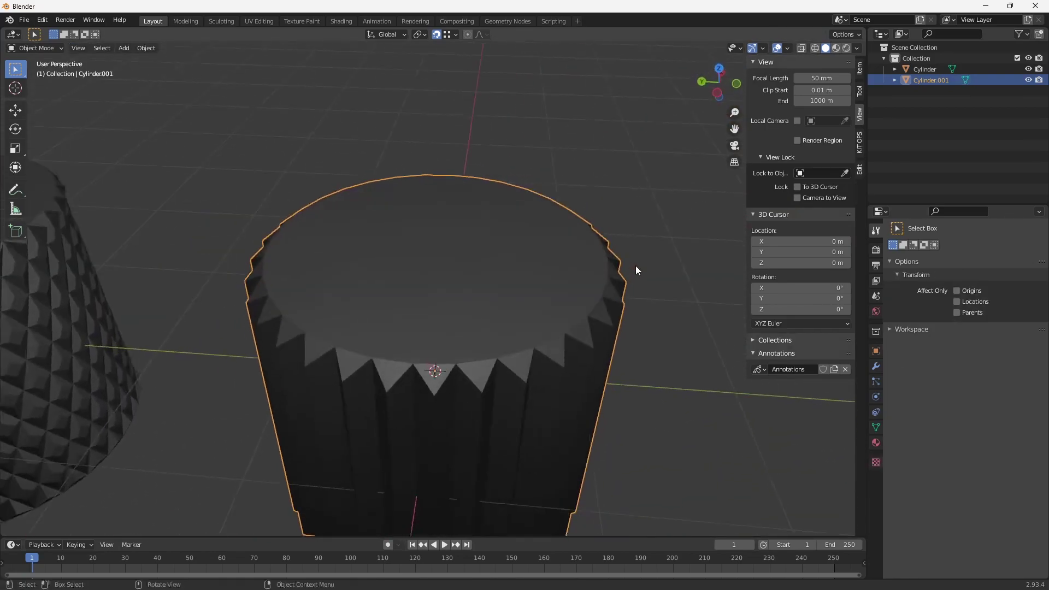
key(Tab)
shift+middle_drag(560, 244, 576, 206)
scroll(564, 238, up, 2)
middle_drag(555, 241, 575, 242)
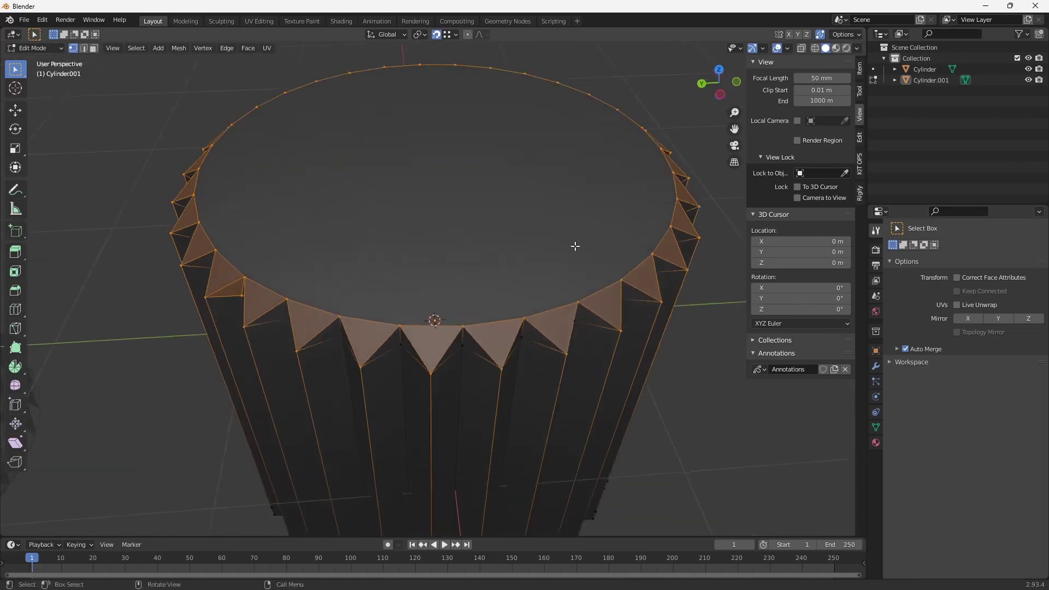
shift+middle_drag(497, 277, 532, 259)
key(Tab)
scroll(558, 328, down, 2)
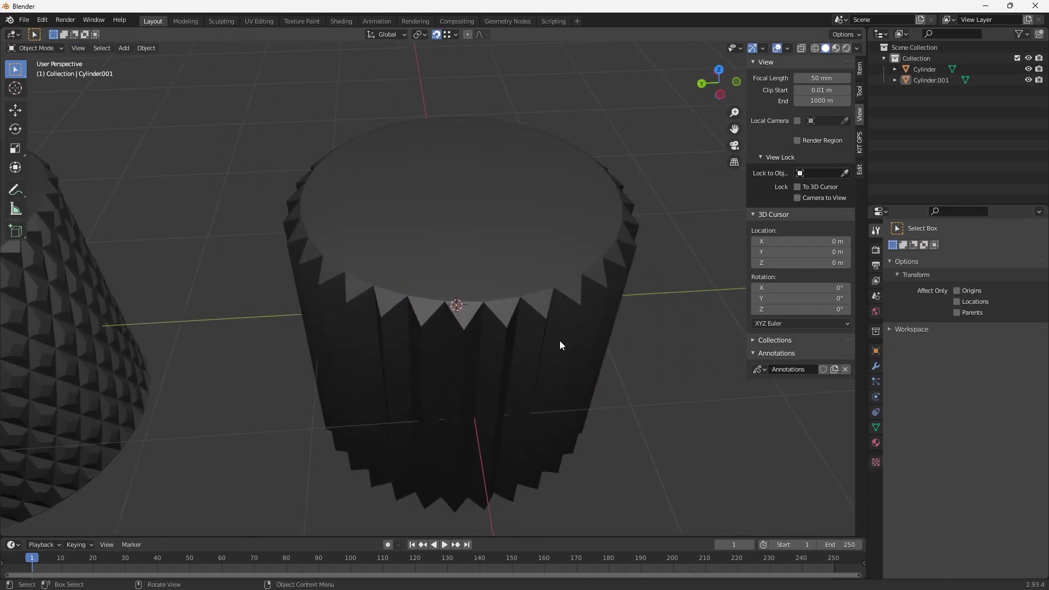
Add a single centred horizontal loop cut around the ridged side of the cylinder
key(Tab)
middle_drag(558, 329, 565, 367)
key(ctrl+r)
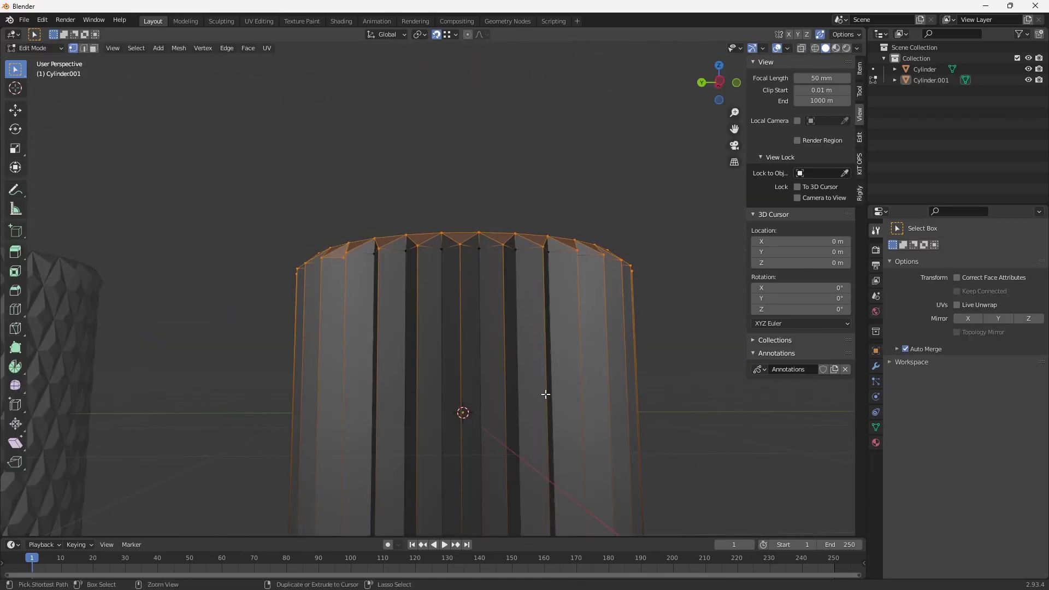
click(547, 399)
right_click(551, 398)
scroll(549, 314, down, 3)
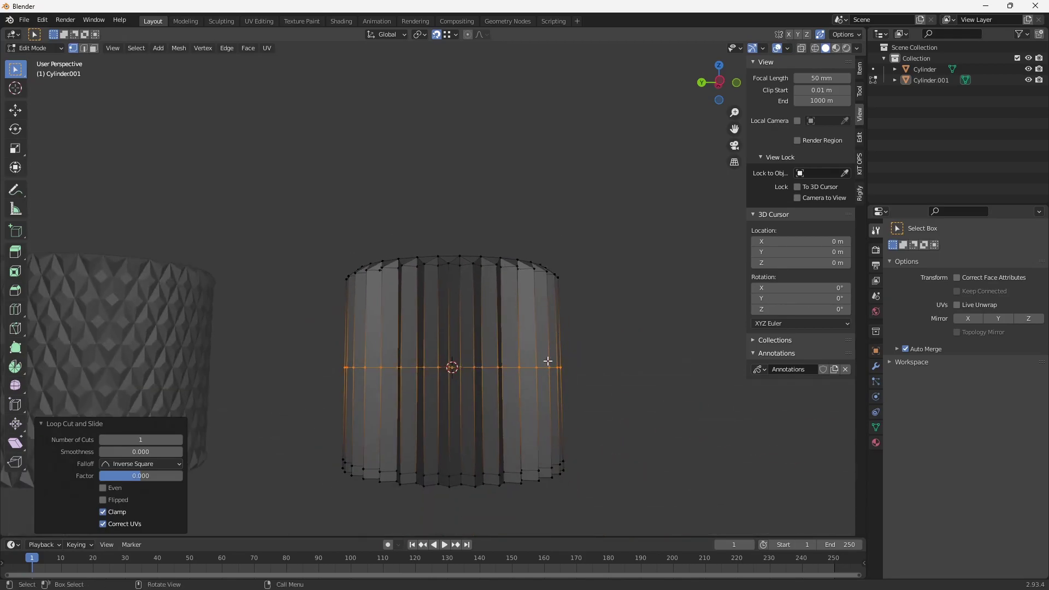
In front wireframe view, select all faces of the cylinder's lower half and delete them
key(KP_1)
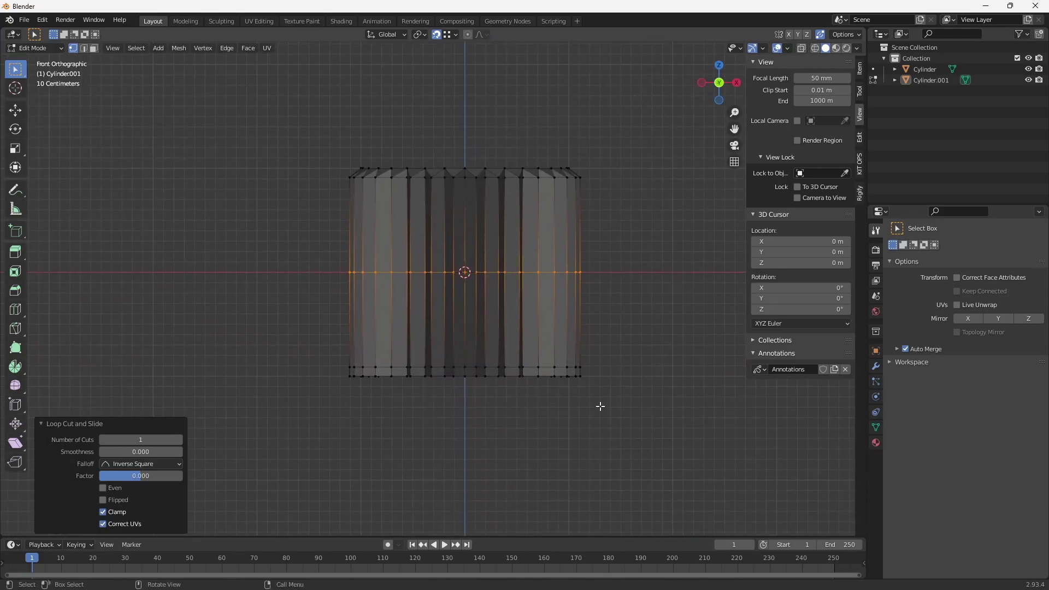
key(z)
click(538, 409)
key(2)
key(3)
drag(619, 399, 321, 297)
key(x)
key(f)
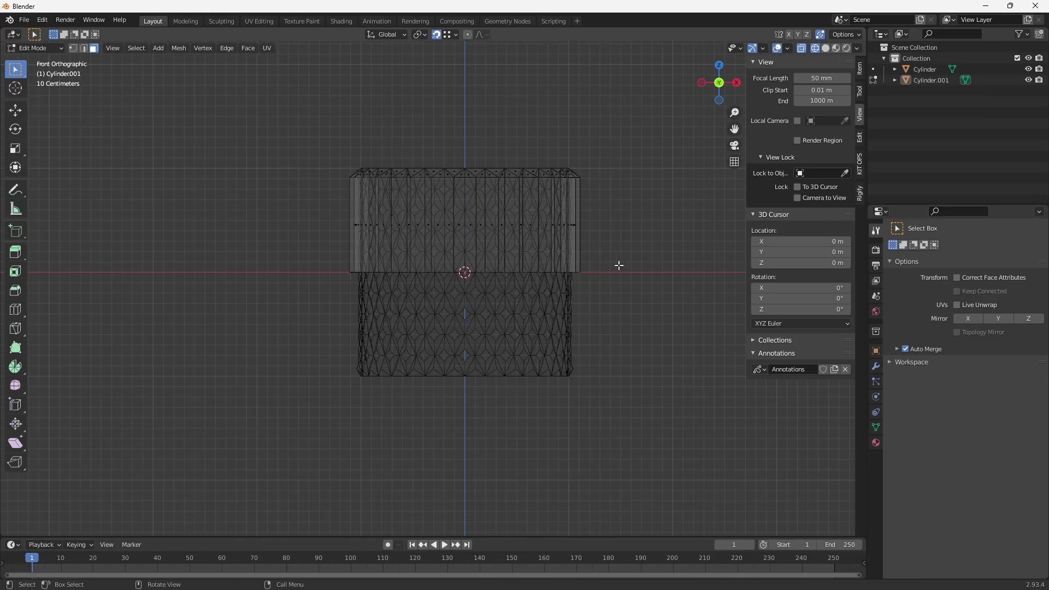
Return to solid shading and select the open bottom edge loop of the remaining half
key(shift+z)
middle_drag(573, 242, 617, 286)
key(2)
alt+click(551, 310)
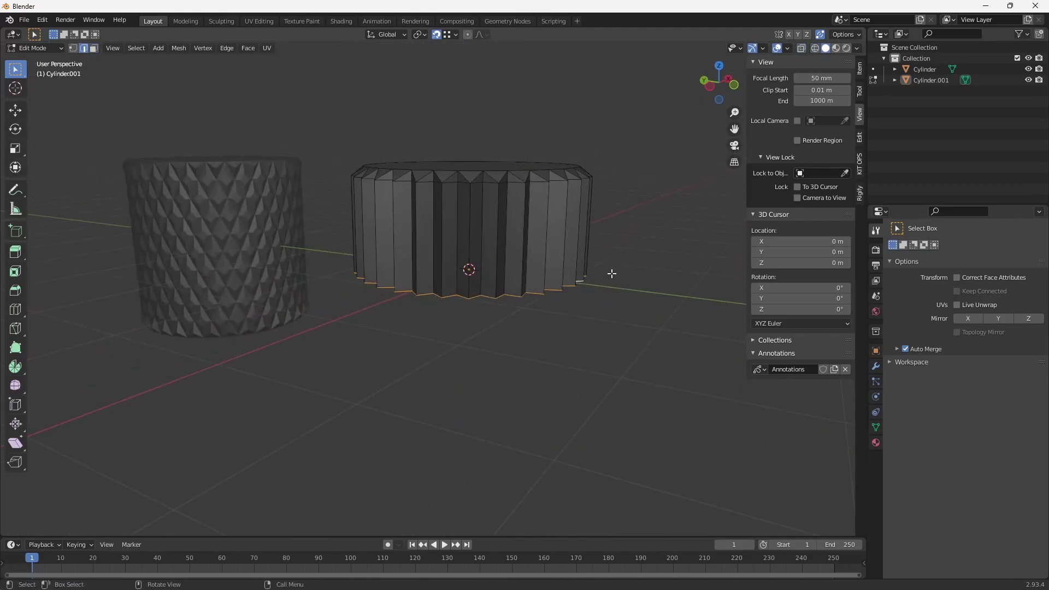
Add a Mirror modifier to the ridged half cylinder in Object Mode and show its modifier settings
key(q)
key(Tab)
key(q)
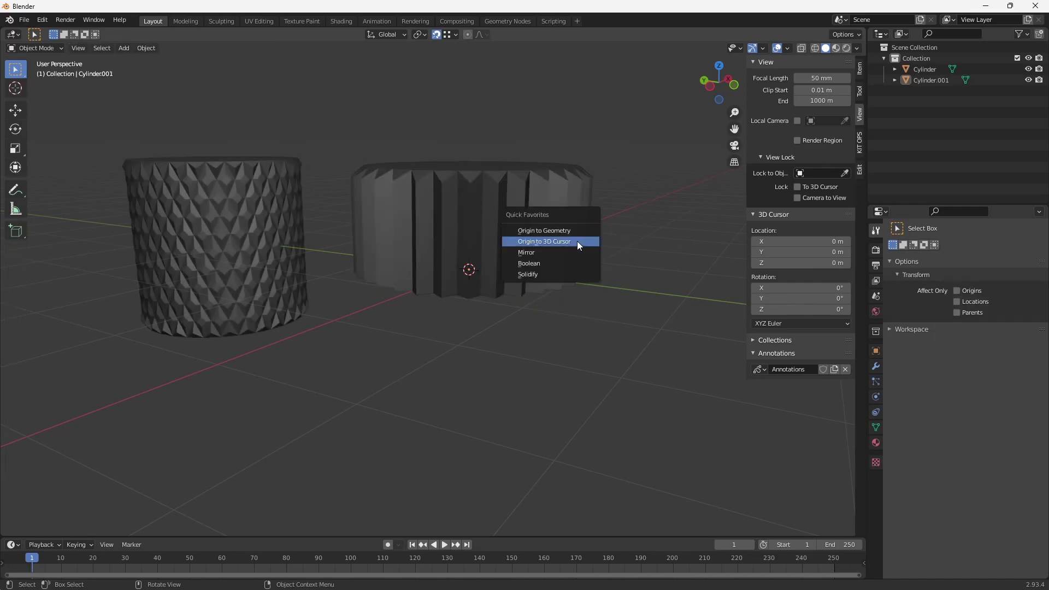
click(542, 253)
click(579, 216)
key(q)
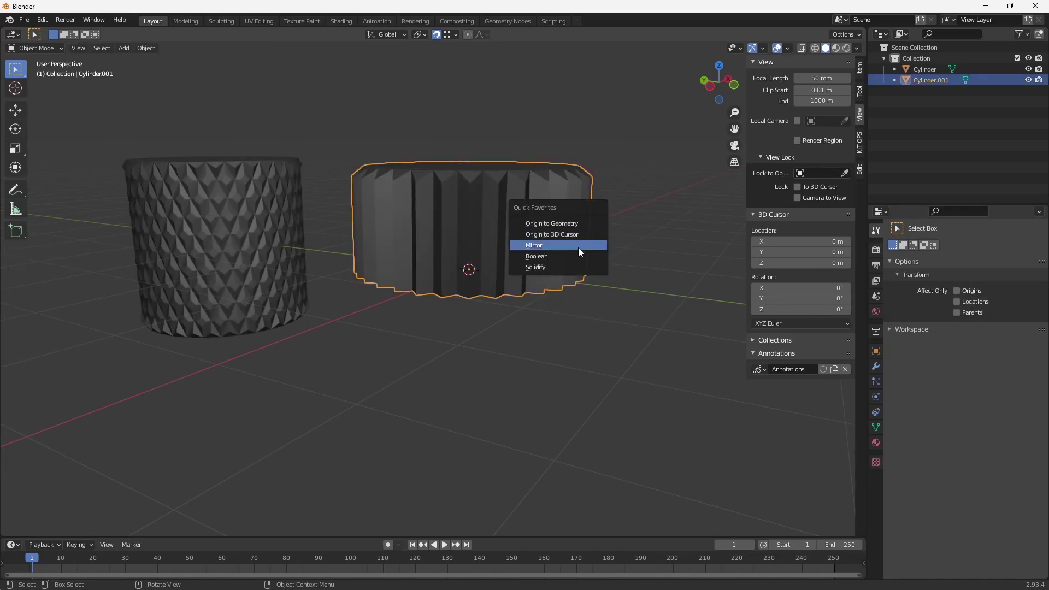
click(578, 247)
click(874, 366)
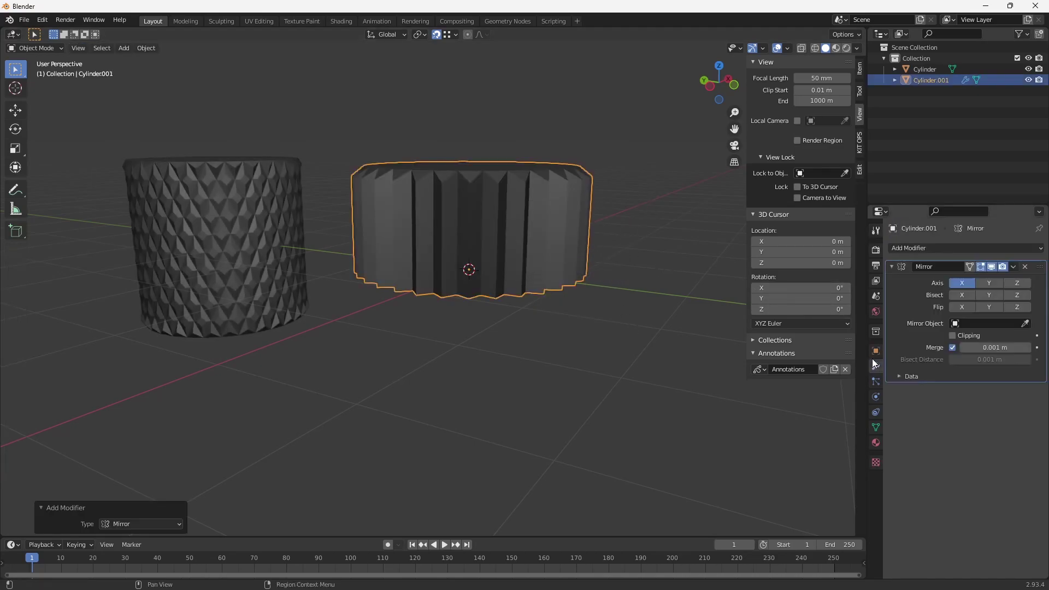
Set the Mirror modifier to mirror the ridged half cylinder across the Z axis only
click(1010, 284)
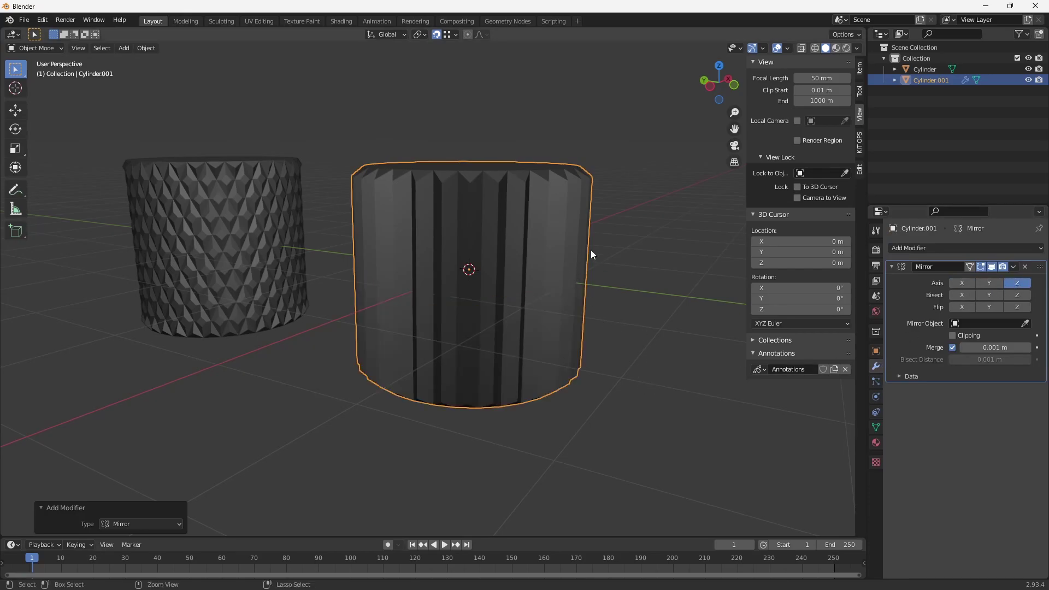
middle_drag(593, 257, 646, 267)
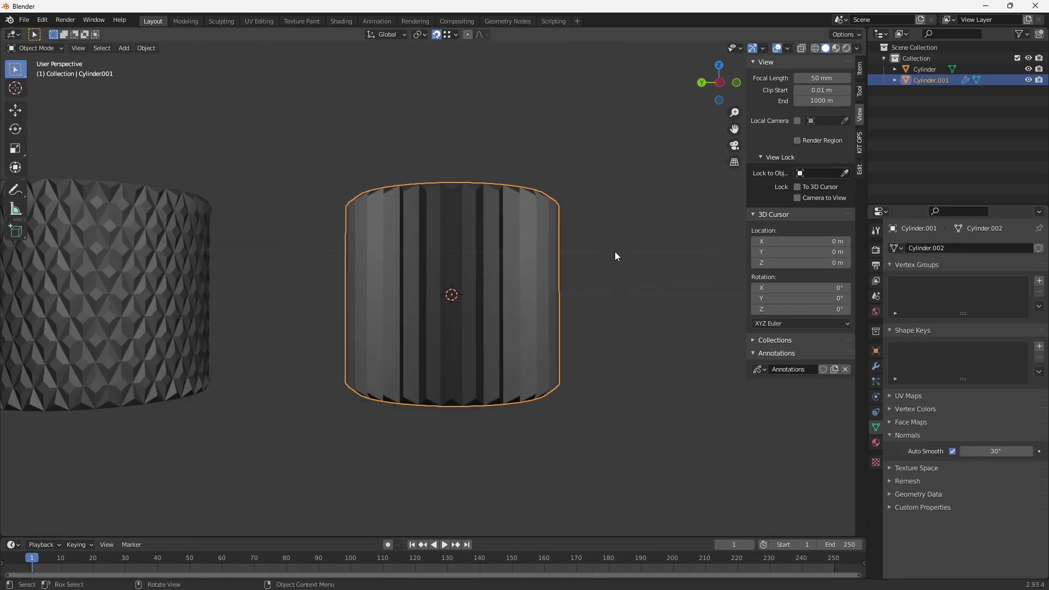
mouse_move(615, 256)
middle_down()
mouse_move(615, 324)
mouse_move(604, 322)
mouse_move(619, 275)
middle_up()
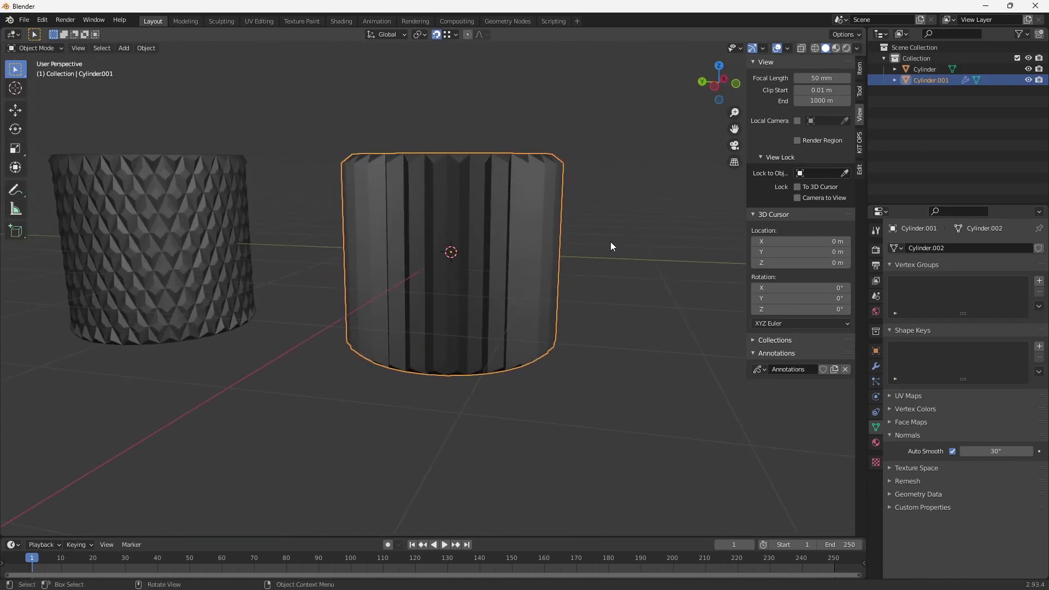
Move the ridged cylinder along the global Y axis by about -3.18 m to clear the centre
key(g)
key(x)
key(x)
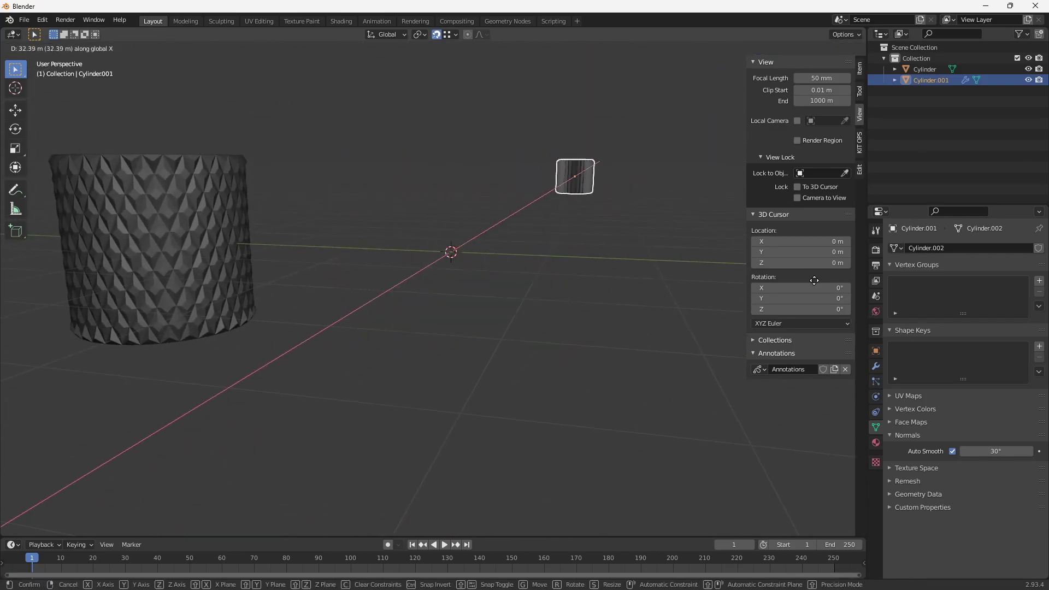
key(y)
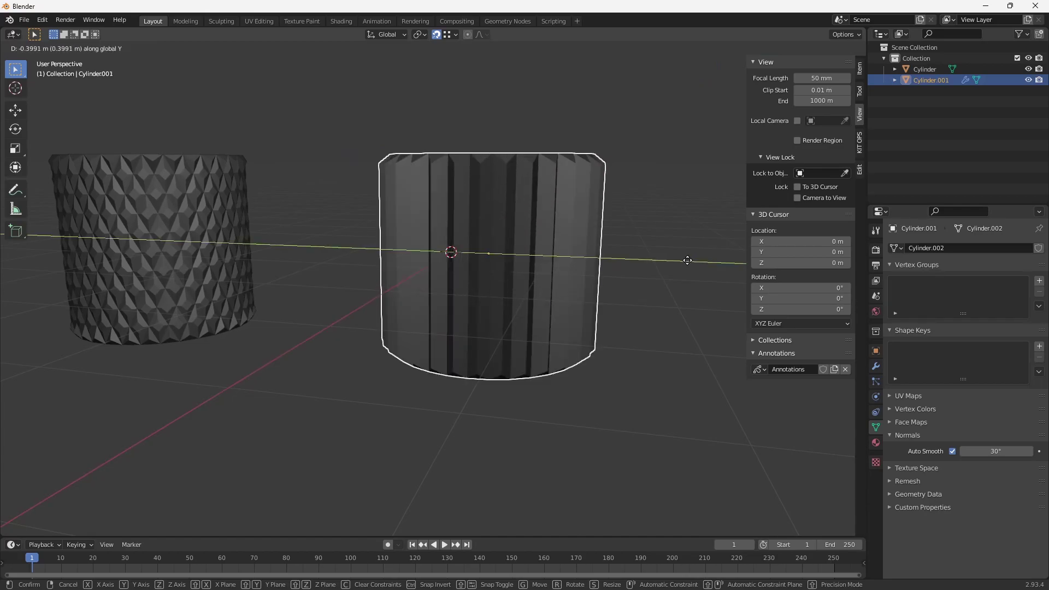
click(854, 325)
scroll(560, 339, down, 2)
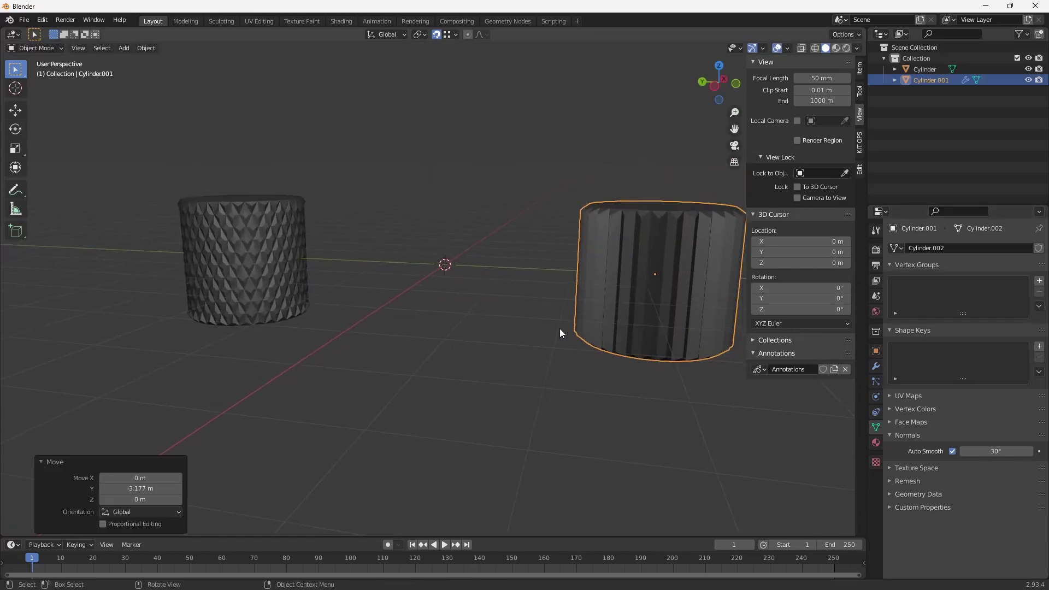
middle_drag(560, 339, 642, 353)
middle_drag(527, 355, 529, 320)
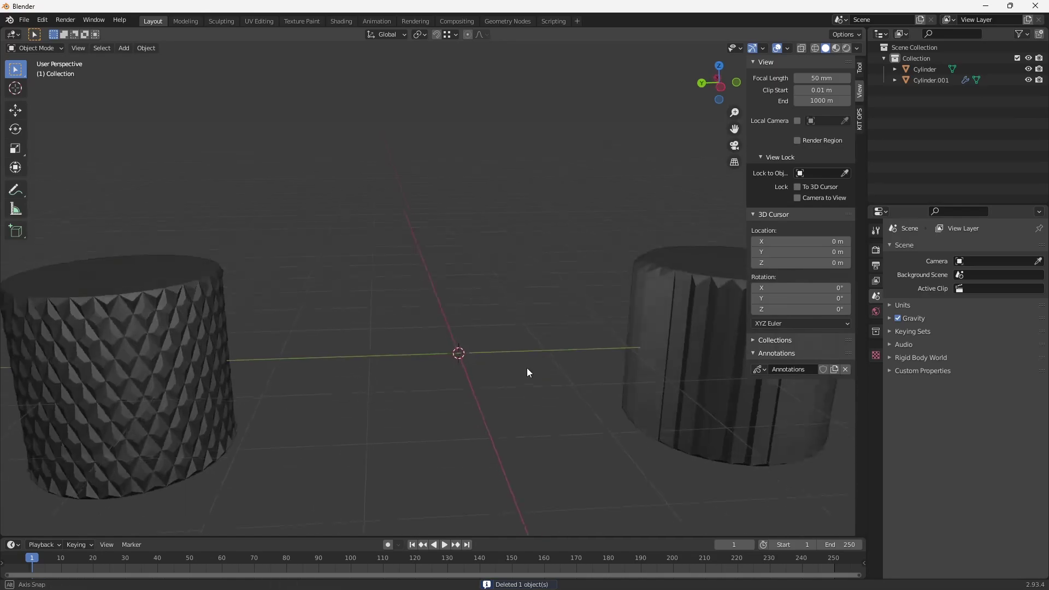
Add a new mesh cylinder at the 3D cursor between the two knurled cylinders and enter Edit Mode
key(shift+a)
click(581, 372)
key(Tab)
Add four evenly spaced horizontal loop cuts around the new cylinder's side, without sliding them
key(ctrl+r)
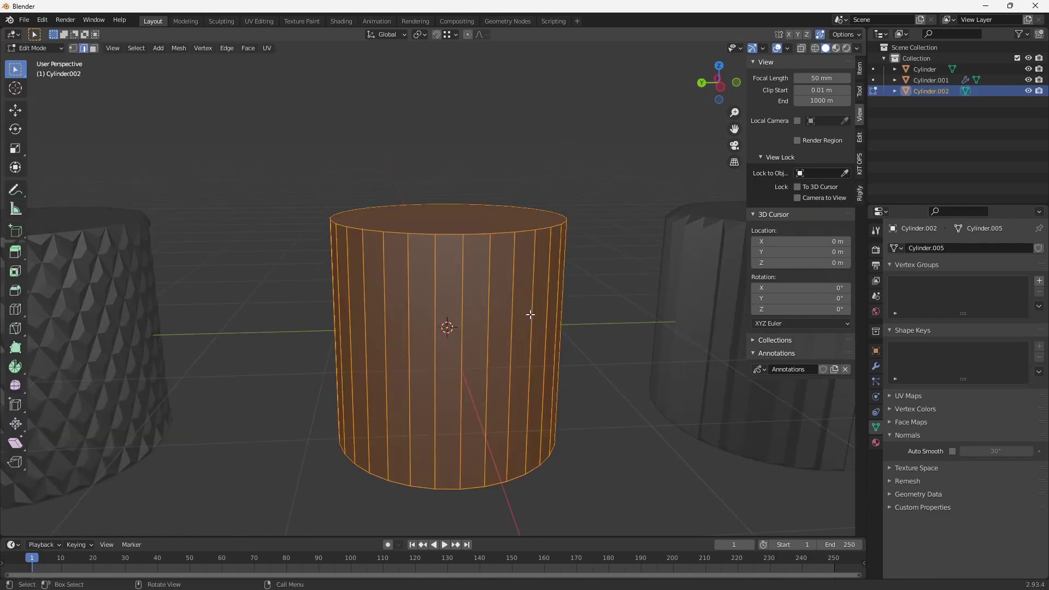
click(519, 317)
right_click(518, 325)
click(170, 439)
text(4)
key(Return)
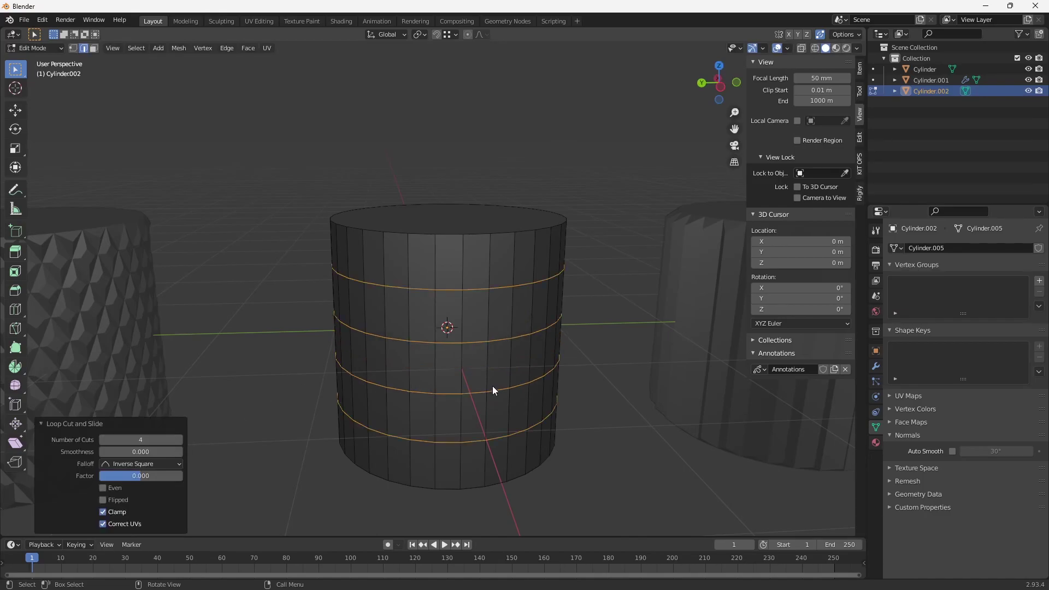
key(Tab)
key(Tab)
middle_drag(532, 340, 561, 336)
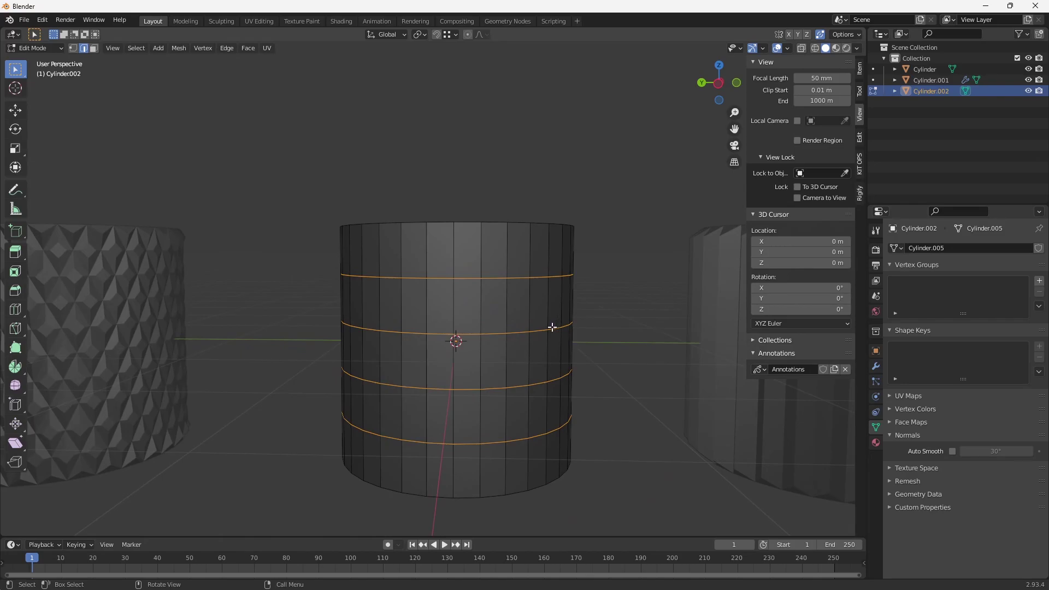
Isolate the new cylinder in Local View and apply Poke Faces to all of its faces
key(alt+a)
key(a)
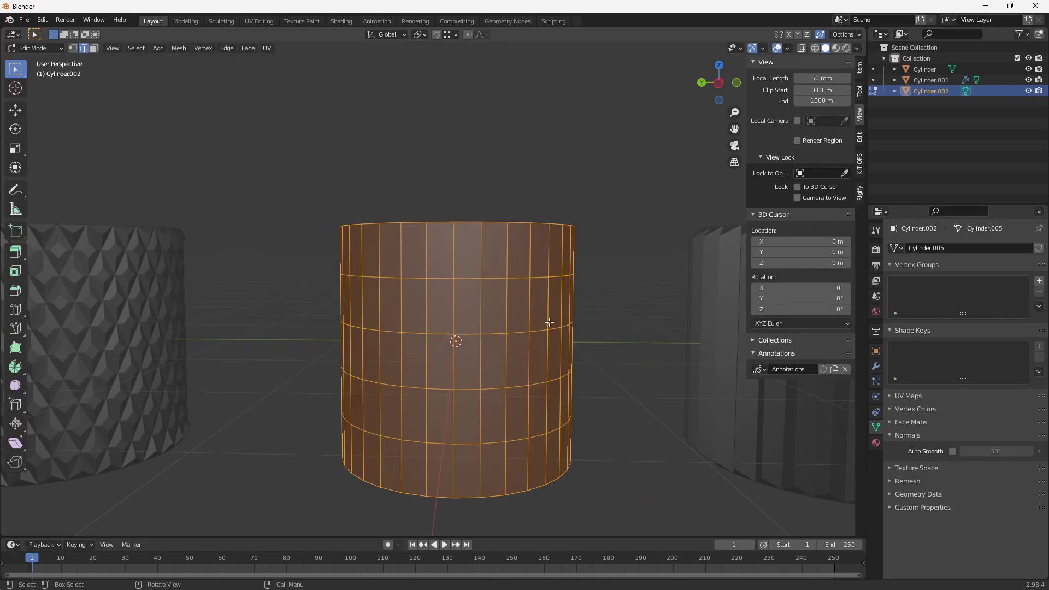
middle_drag(546, 314, 571, 424)
key(3)
key(KP_Divide)
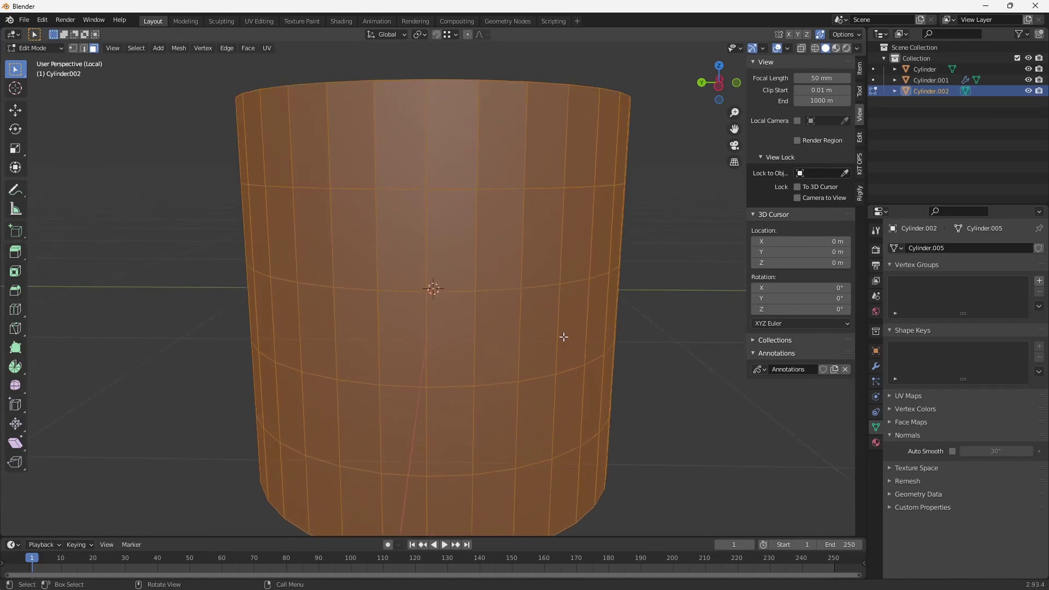
scroll(560, 338, down, 5)
scroll(575, 350, up, 1)
right_click(528, 314)
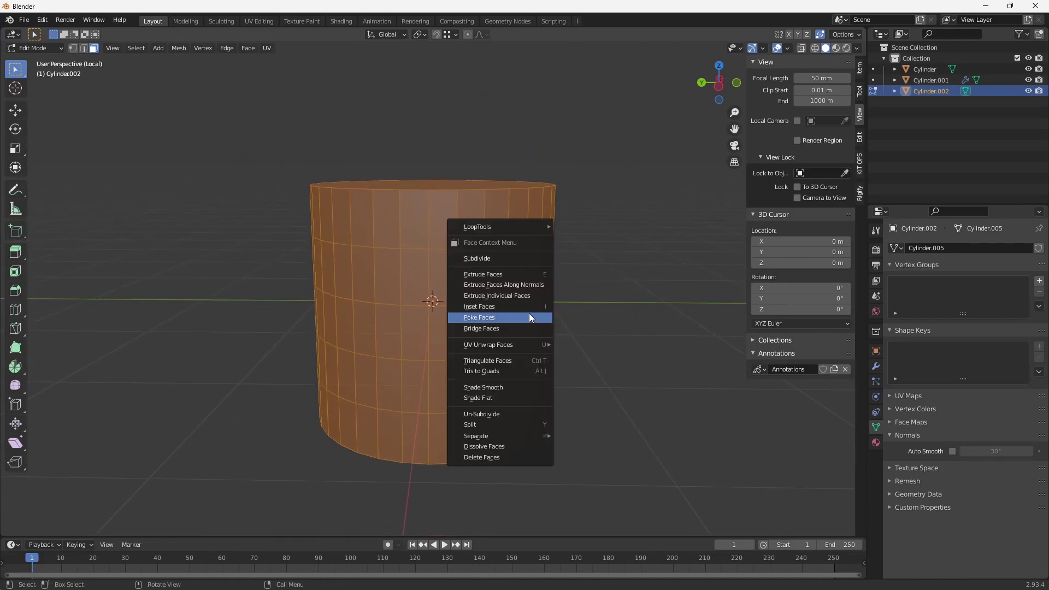
click(533, 315)
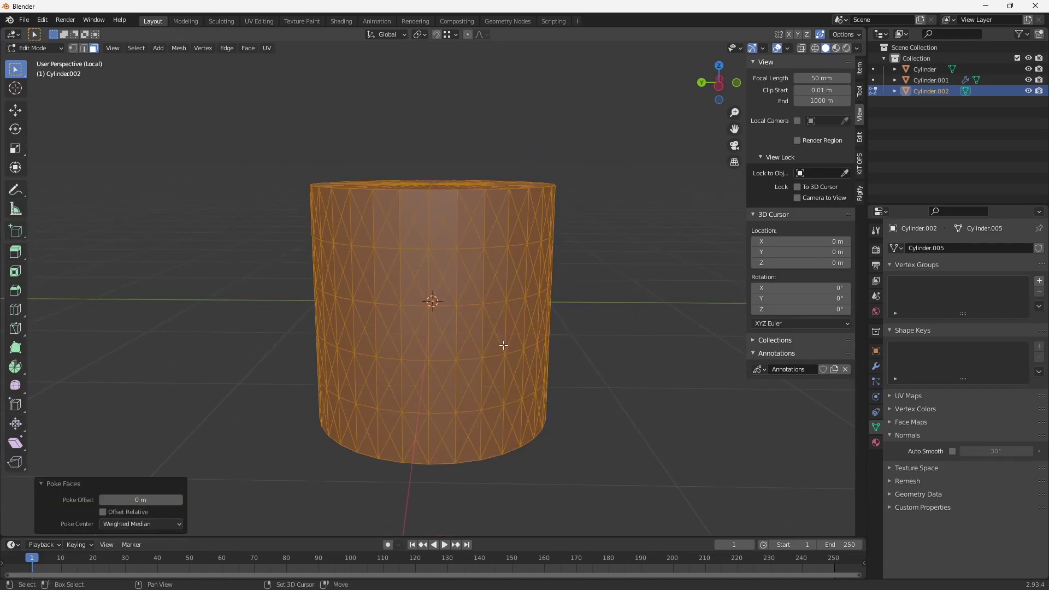
Pick one vertical and one horizontal edge on the cylinder's side and select all edges of similar length
middle_drag(344, 394, 399, 380)
middle_drag(492, 315, 450, 382)
key(2)
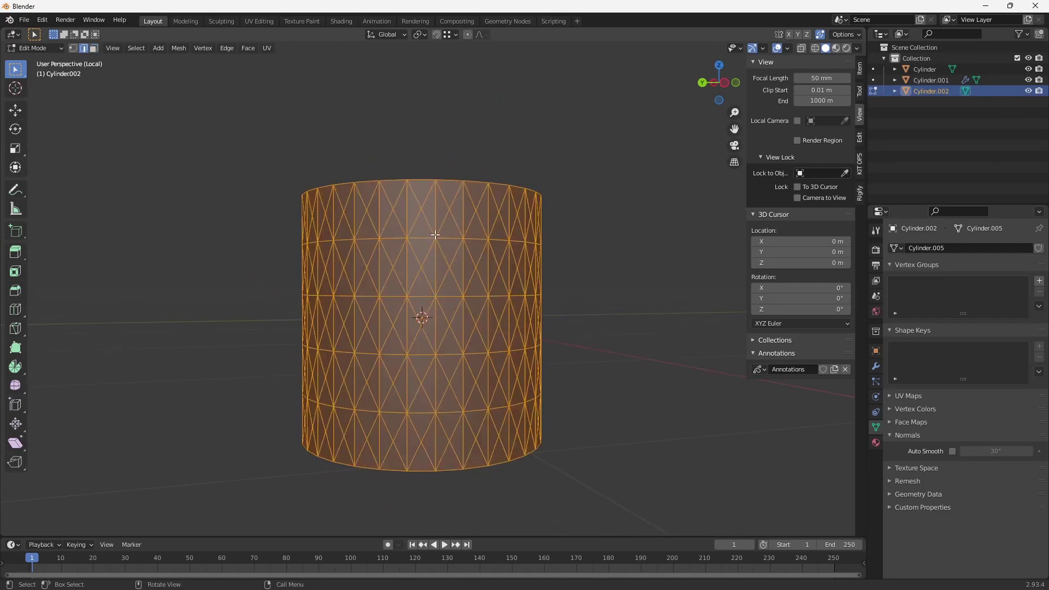
click(434, 219)
middle_drag(450, 255, 431, 275)
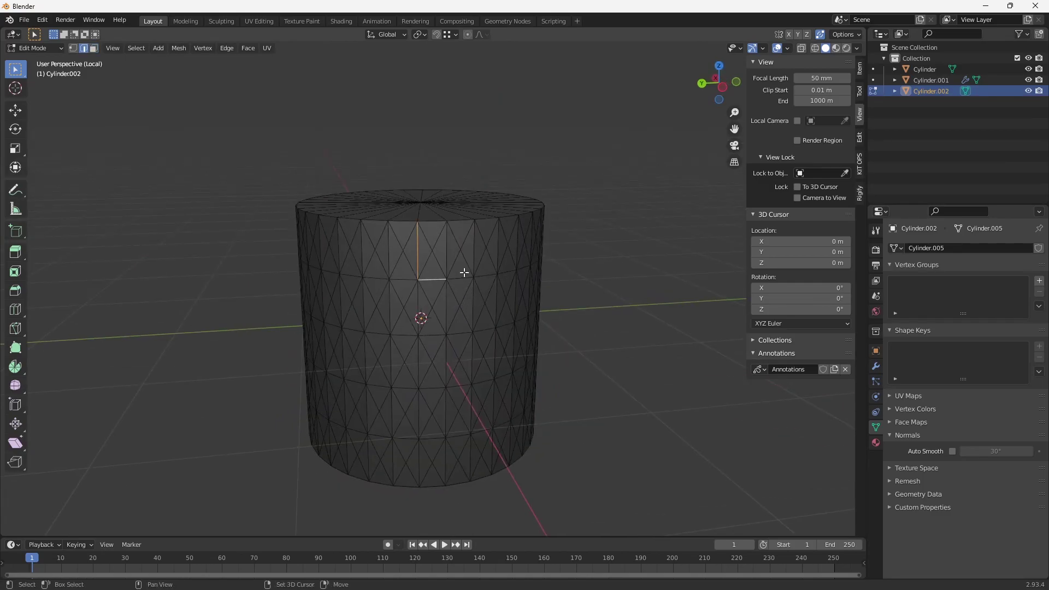
key(shift+g)
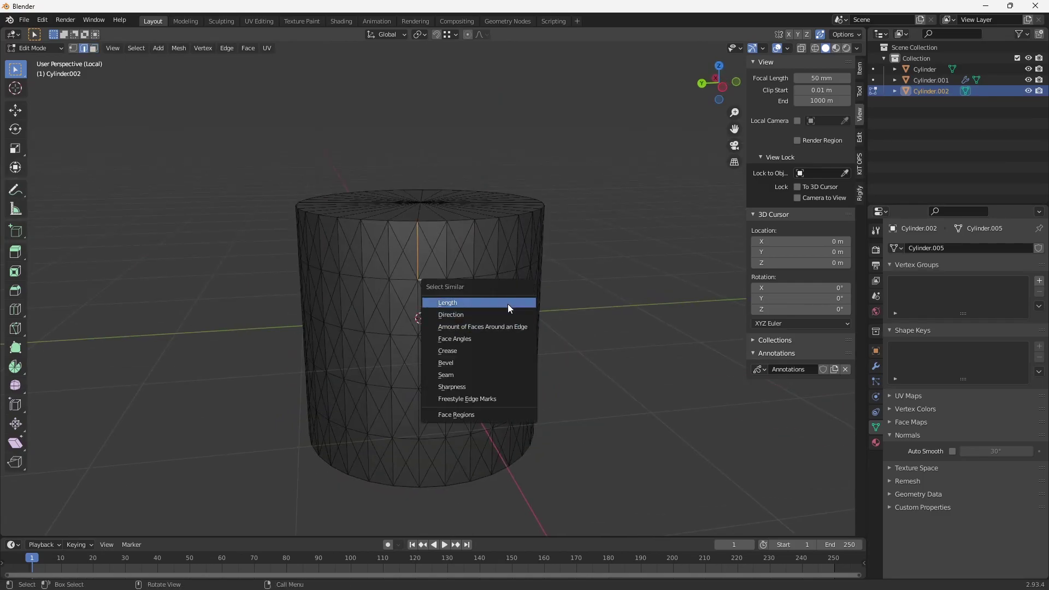
click(506, 305)
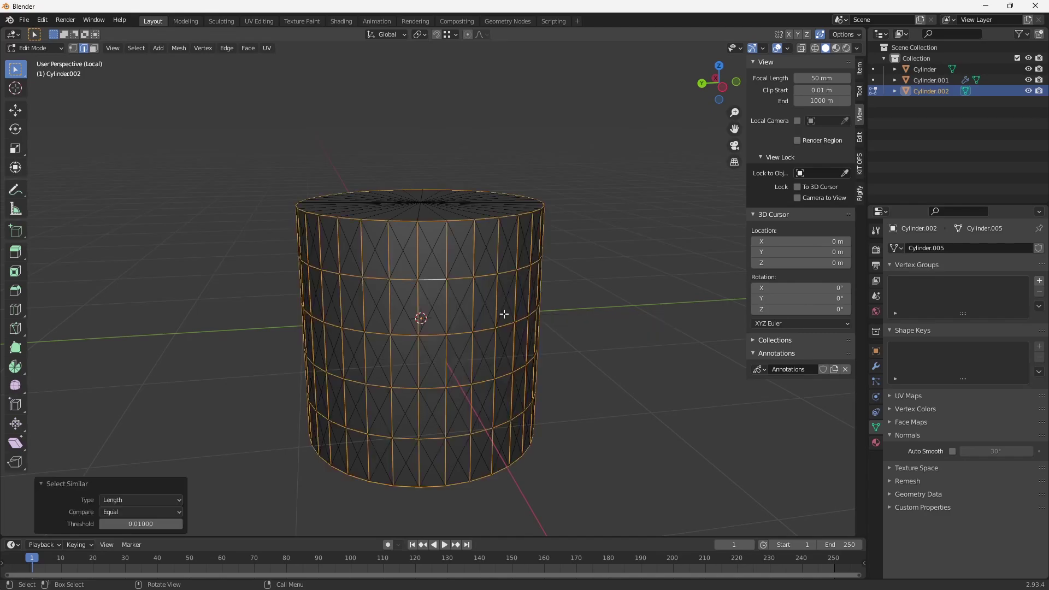
In front wireframe view, deselect the top and bottom rim edges and dissolve the remaining selected edges to leave a diamond grid
click(498, 291)
key(z)
click(393, 313)
ctrl+drag(267, 178, 659, 221)
ctrl+drag(597, 483, 241, 418)
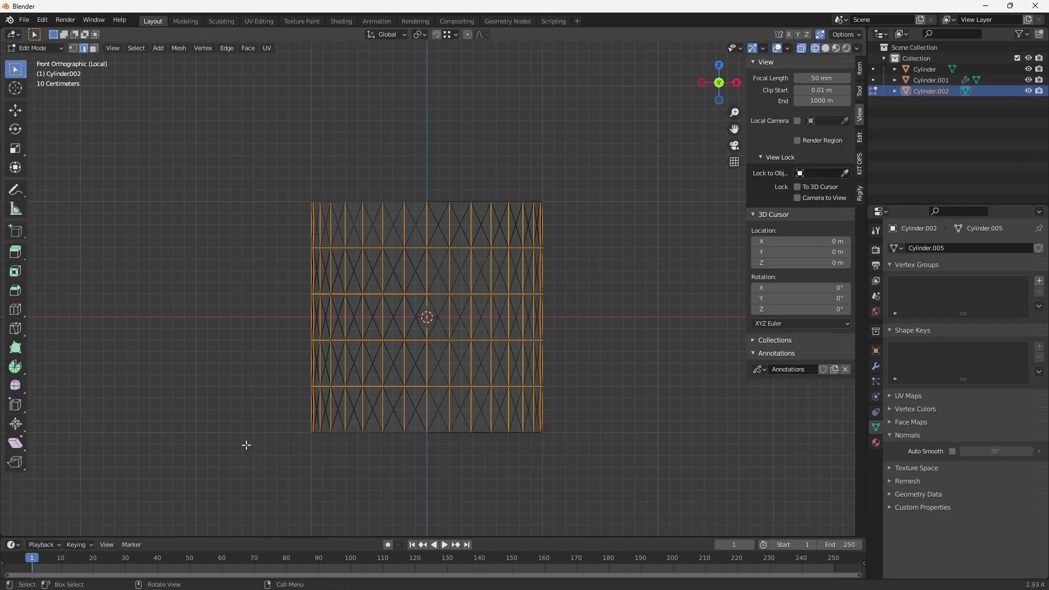
key(ctrl+x)
key(z)
click(612, 246)
middle_drag(471, 232, 487, 276)
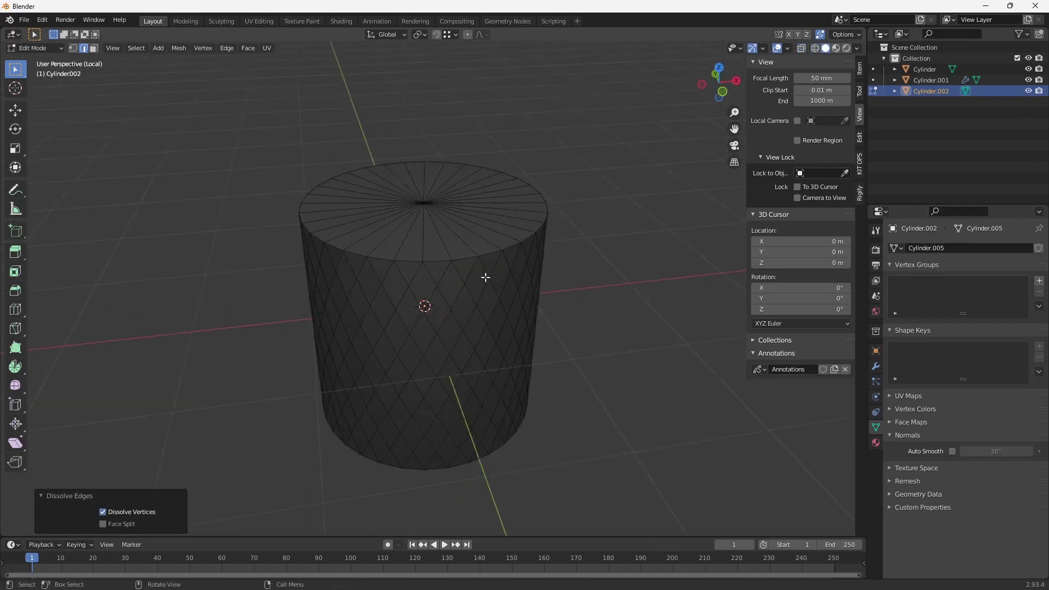
Select the radial edges on the cylinder's top and bottom caps and dissolve them
middle_drag(564, 365, 560, 330)
middle_drag(563, 382, 466, 251)
click(471, 249)
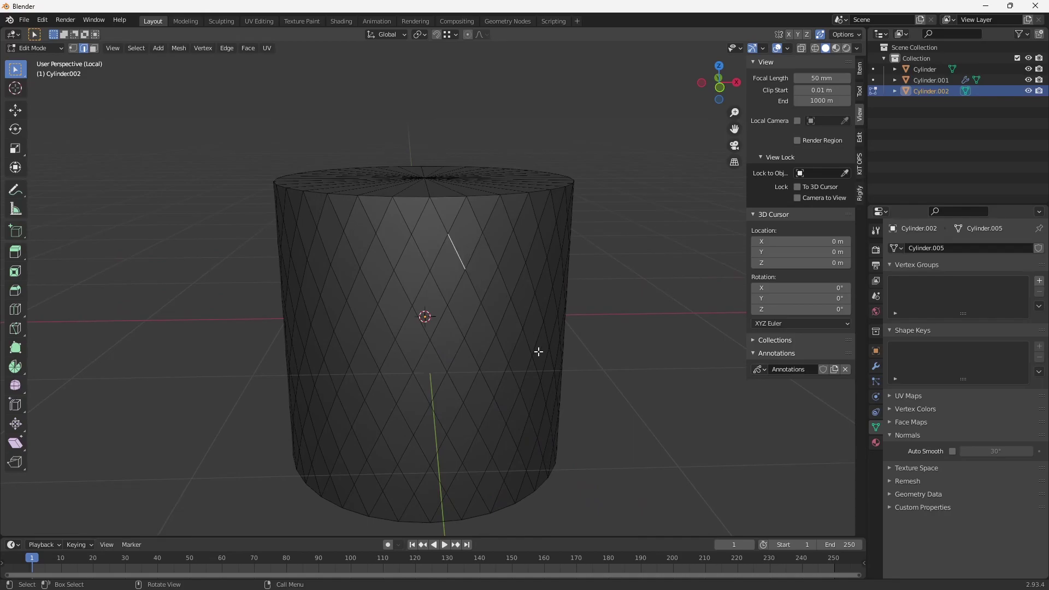
middle_drag(538, 351, 415, 244)
key(z)
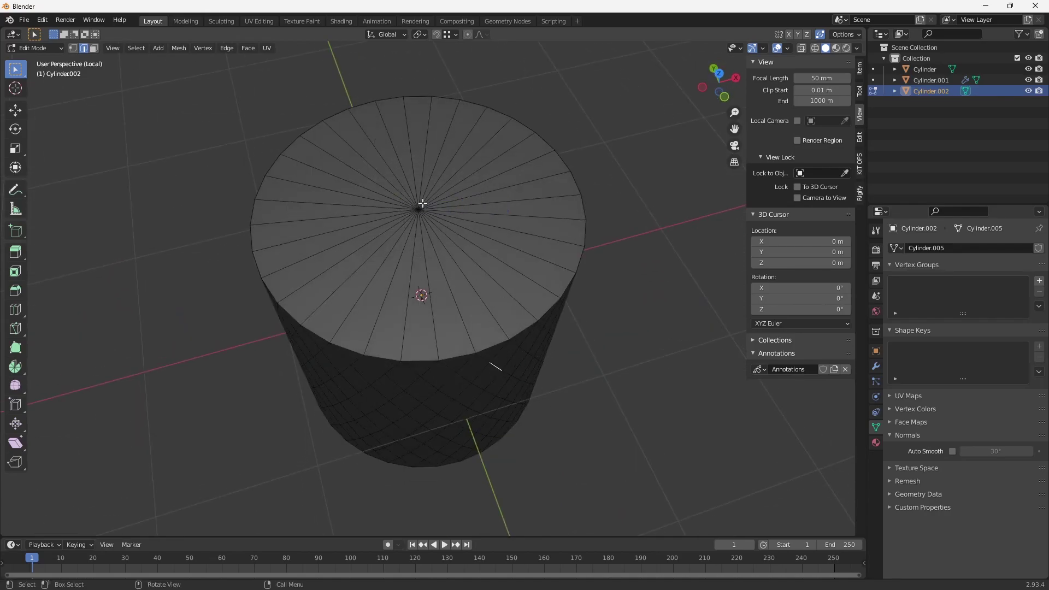
drag(389, 183, 495, 297)
middle_drag(516, 355, 527, 219)
middle_drag(530, 331, 498, 300)
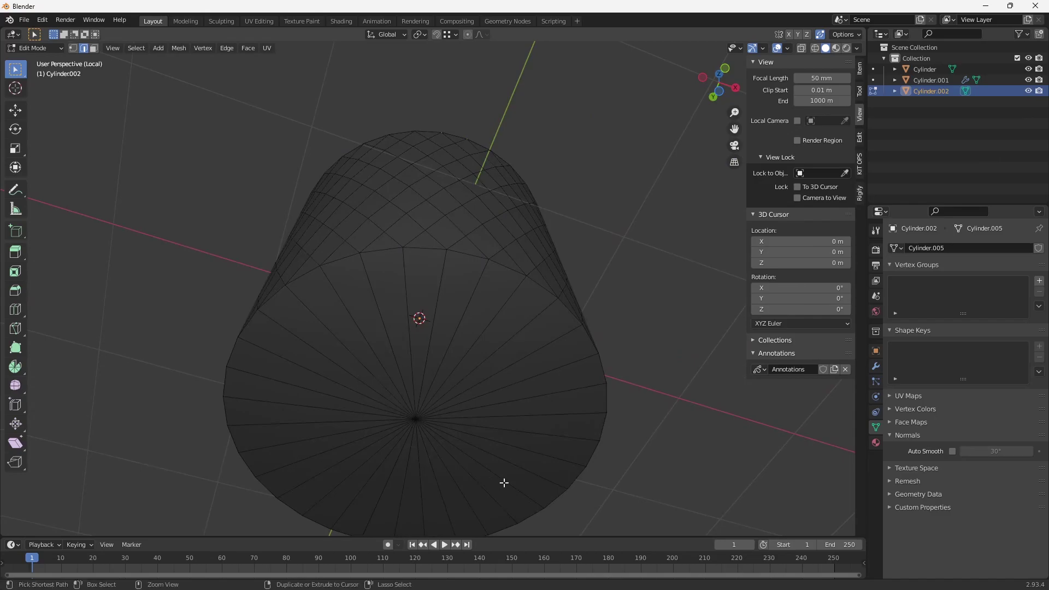
middle_drag(475, 427, 503, 445)
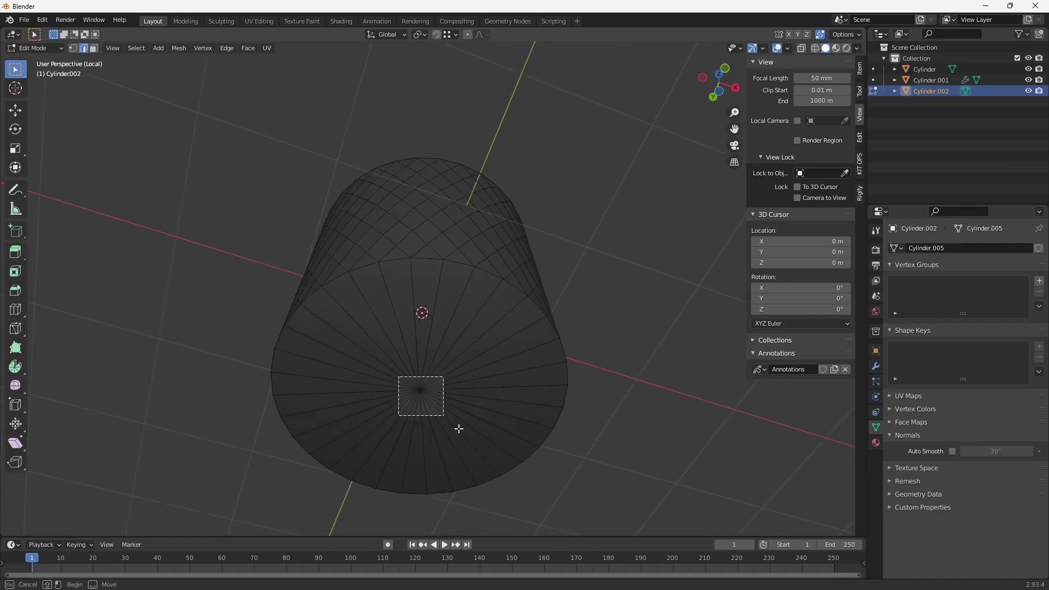
key(l)
middle_drag(563, 378, 505, 337)
key(x)
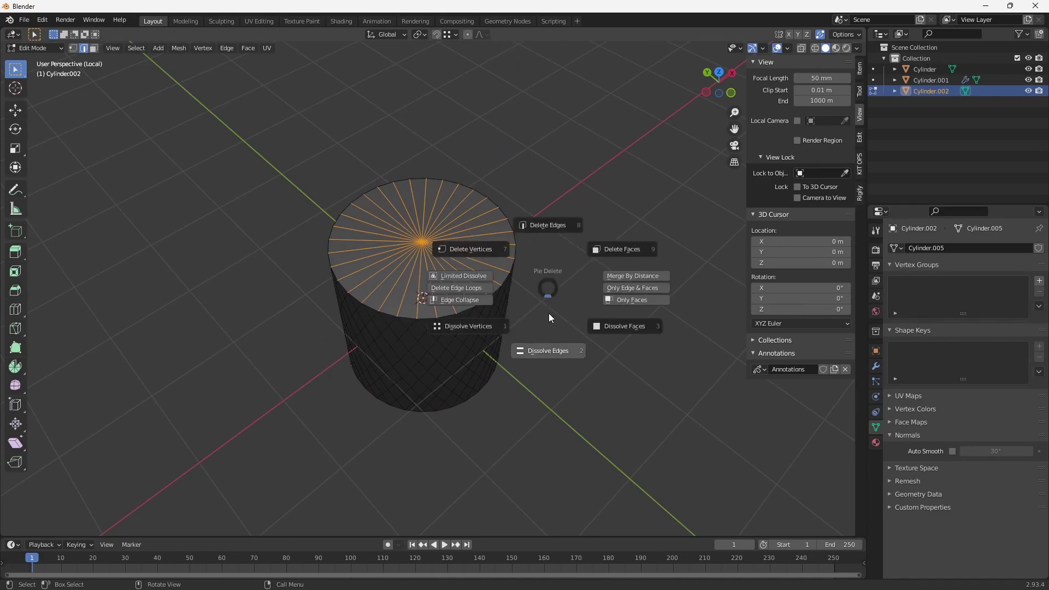
click(560, 398)
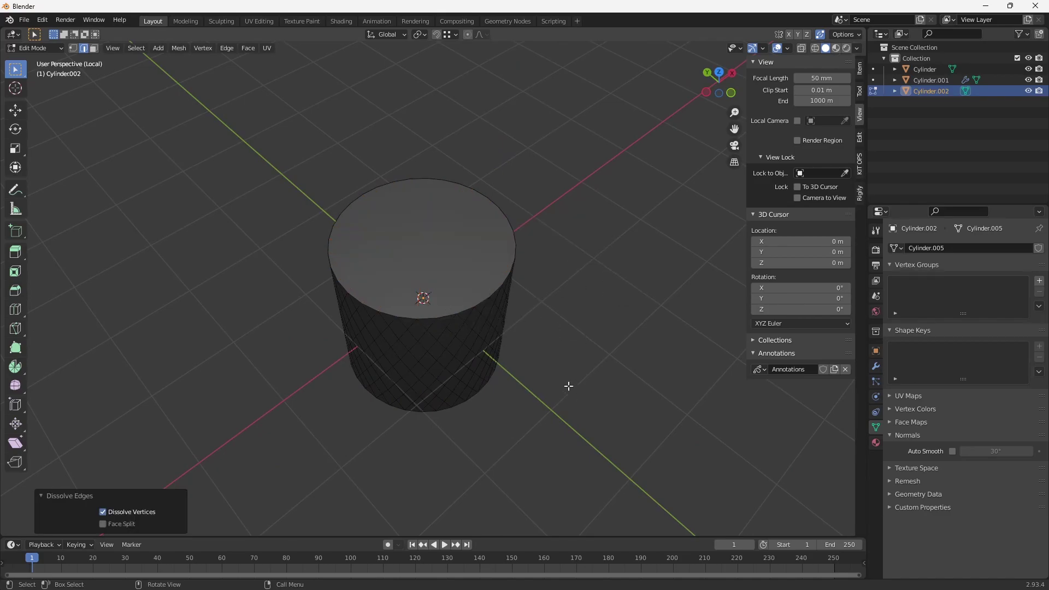
middle_drag(569, 387, 541, 315)
ctrl+middle_drag(572, 414, 541, 349)
key(ctrl+r)
right_click(464, 269)
click(467, 253)
alt+click(467, 253)
click(602, 288)
In front view, knife a straight horizontal cut all the way through the cylinder at mid-height
middle_drag(539, 259, 533, 281)
key(grave)
click(531, 307)
key(k)
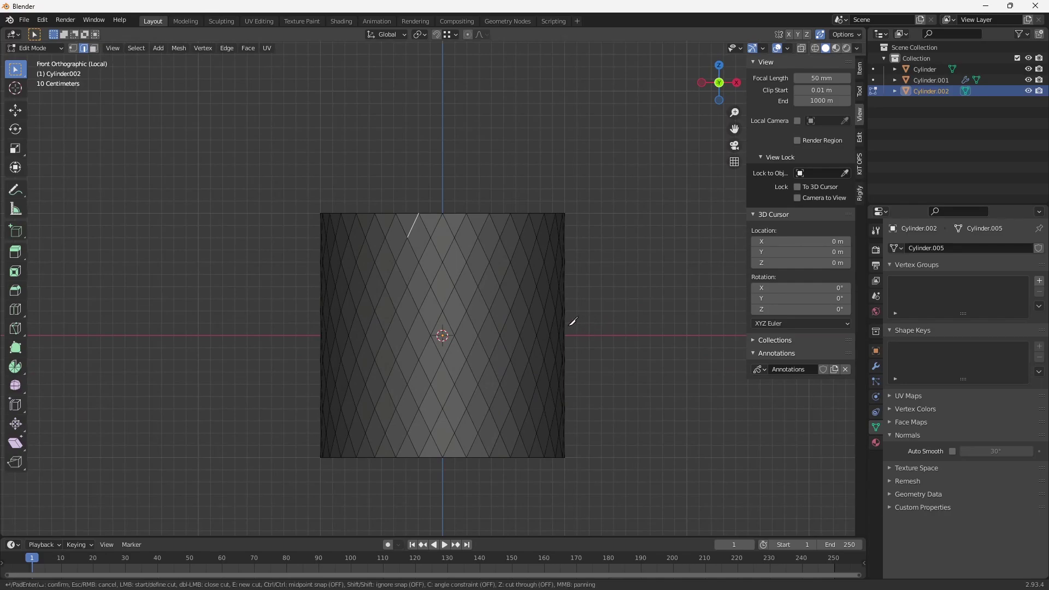
click(288, 335)
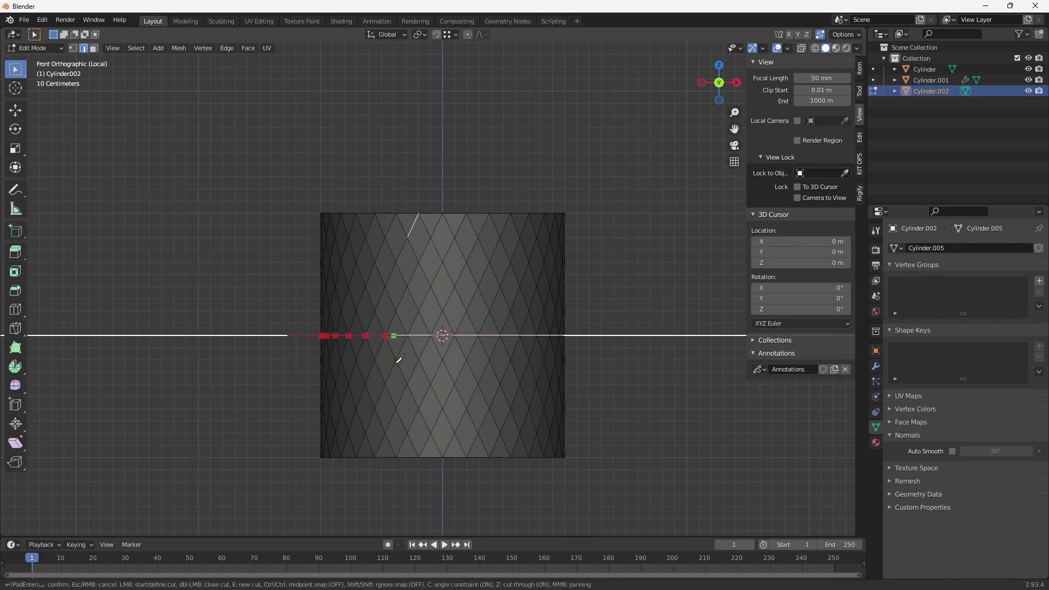
key(Return)
Select all faces of the diamond-patterned cylinder's lower half with X-ray enabled and delete them
drag(634, 502, 305, 351)
key(alt+z)
drag(562, 487, 240, 342)
drag(650, 484, 235, 339)
key(3)
drag(638, 466, 252, 340)
key(Delete)
Select the open edge loop of the remaining half cylinder and fill it with a face
middle_drag(611, 400, 583, 323)
key(2)
alt+click(500, 247)
key(f)
key(shift+z)
mouse_move(634, 349)
middle_down()
mouse_move(639, 328)
mouse_move(624, 346)
mouse_move(579, 306)
mouse_move(570, 326)
middle_up()
key(Tab)
key(Tab)
Select the first few parallel diagonal edge paths from top rim to bottom rim, skipping every other diagonal
scroll(506, 294, up, 2)
click(505, 275)
key(a)
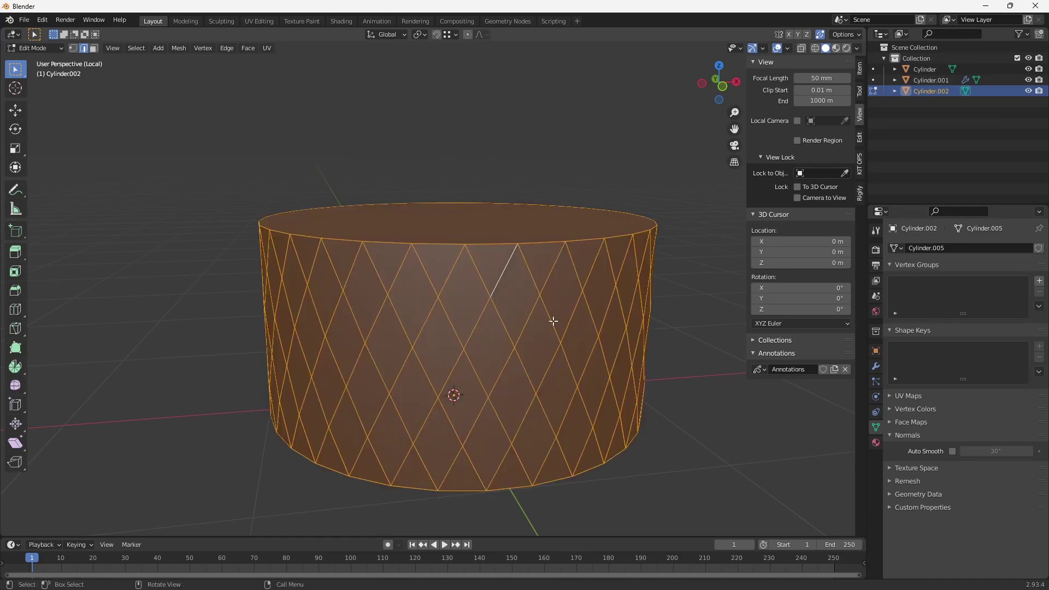
click(496, 280)
ctrl+shift+click(400, 460)
scroll(509, 350, down, 2)
click(518, 269)
ctrl+shift+click(443, 416)
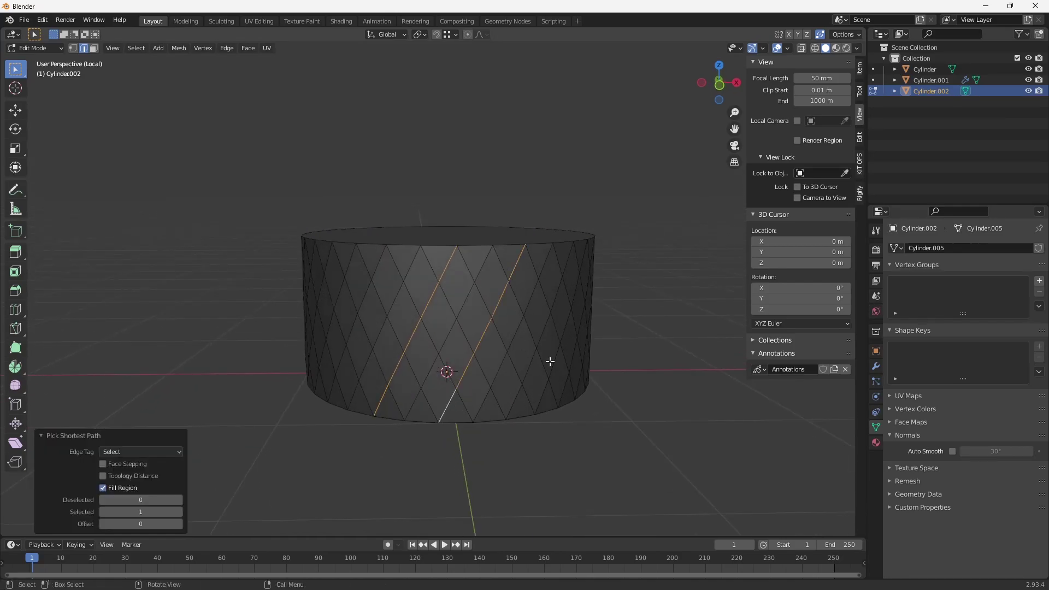
middle_drag(517, 323, 481, 327)
shift+click(492, 288)
ctrl+shift+click(428, 412)
Continue around the cylinder's side, adding every second parallel diagonal edge path to the selection
middle_drag(526, 345, 434, 298)
shift+click(501, 310)
ctrl+shift+click(434, 429)
shift+click(481, 283)
ctrl+shift+click(419, 417)
shift+click(451, 315)
ctrl+shift+click(392, 409)
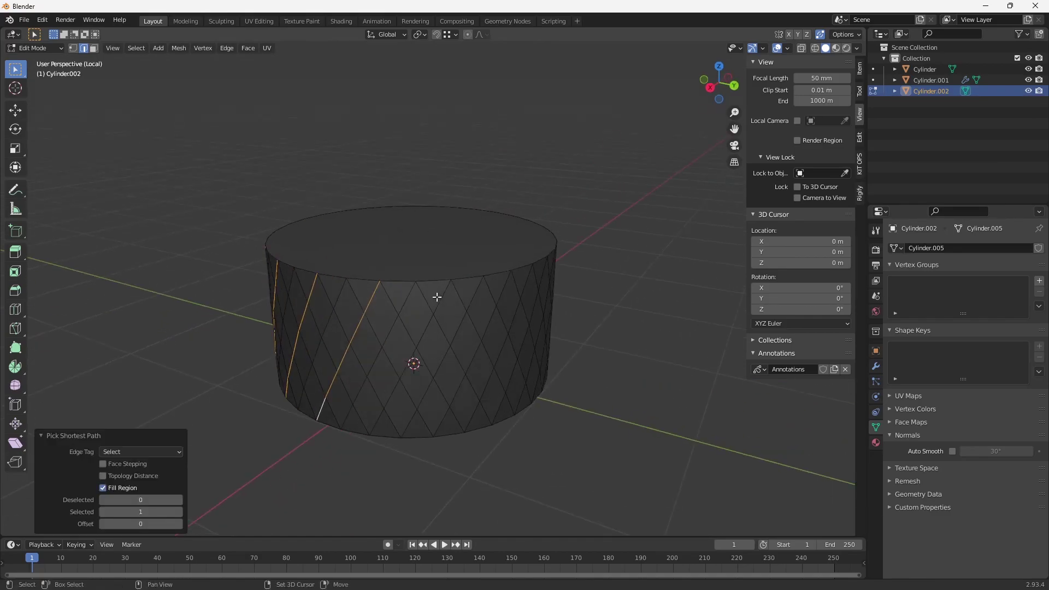
middle_drag(452, 394, 424, 288)
shift+click(435, 263)
ctrl+shift+click(368, 396)
middle_drag(457, 375, 438, 332)
shift+click(444, 285)
ctrl+shift+click(392, 409)
shift+click(457, 294)
ctrl+shift+click(398, 421)
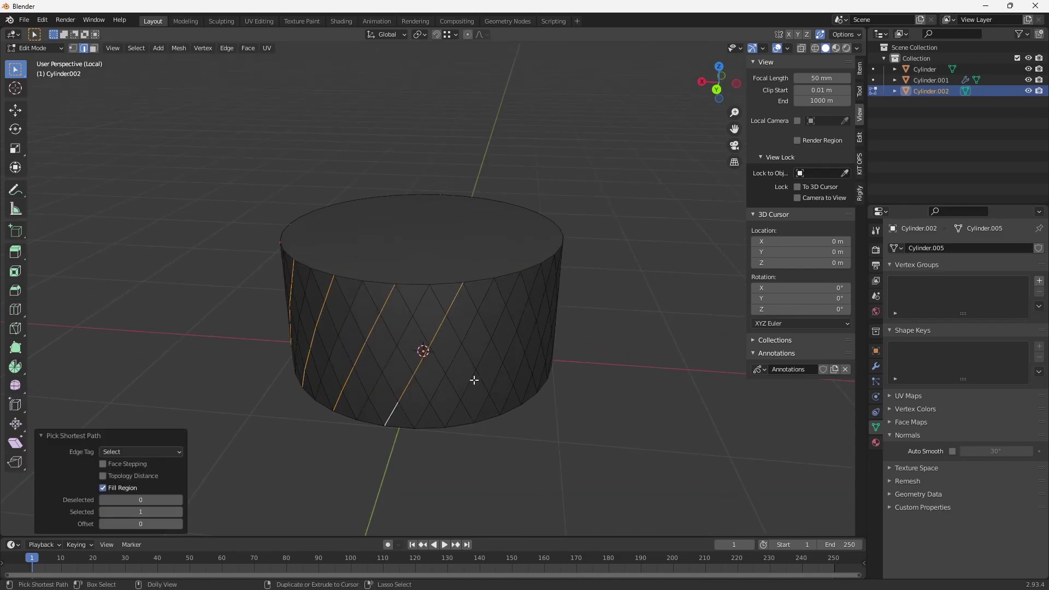
Complete the selection of alternate diagonal edge paths around the rest of the cylinder, undoing any wrong picks
middle_drag(468, 381, 461, 326)
key(ctrl+z)
ctrl+shift+click(410, 412)
middle_drag(410, 413, 459, 297)
key(ctrl+z)
ctrl+shift+click(405, 403)
middle_drag(405, 404, 467, 365)
key(ctrl+z)
ctrl+shift+click(457, 415)
middle_drag(457, 402, 471, 324)
key(ctrl+z)
ctrl+shift+click(440, 416)
middle_drag(440, 417, 487, 297)
key(ctrl+z)
ctrl+shift+click(459, 413)
key(ctrl+z)
ctrl+shift+click(440, 415)
scroll(523, 304, down, 3)
middle_drag(541, 352, 514, 339)
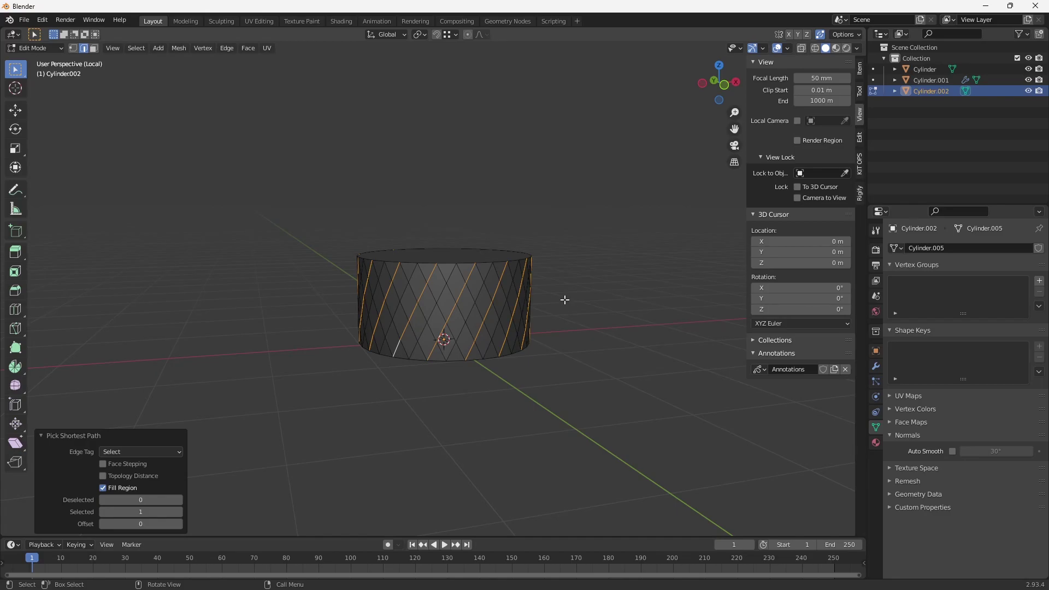
Scale the selected diagonal edge paths outward by about 1.14, excluding the Z axis, and inspect the slanted ridges in Object Mode
scroll(567, 294, up, 2)
middle_drag(569, 288, 592, 330)
scroll(593, 330, up, 1)
key(s)
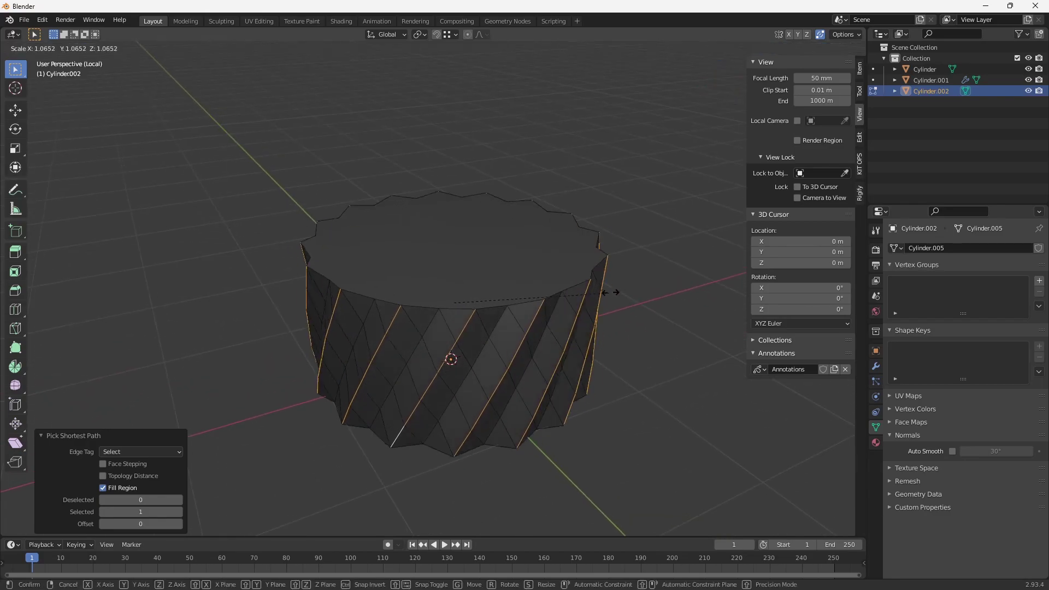
key(shift+z)
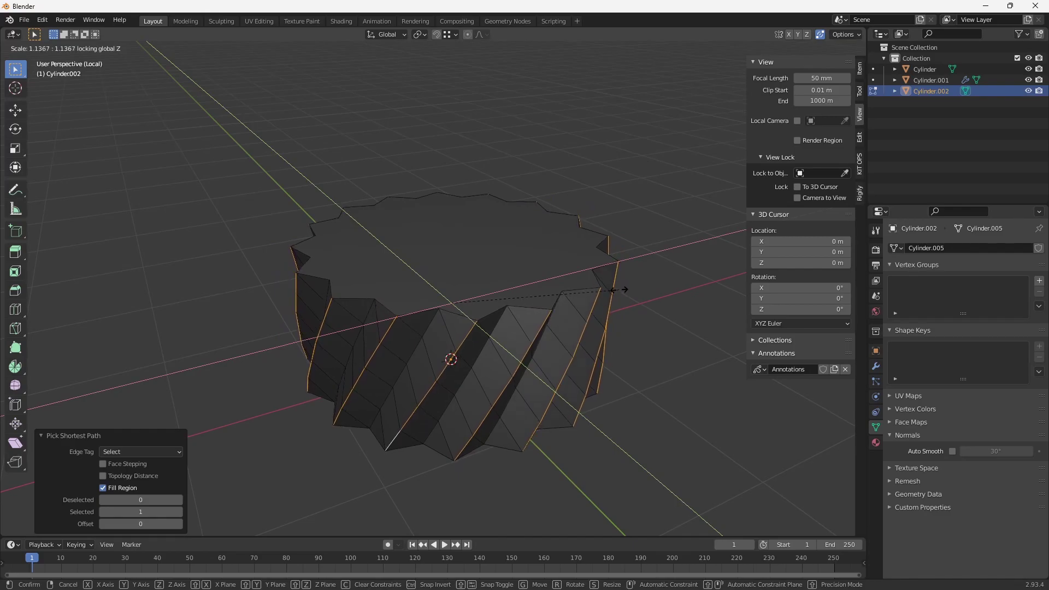
click(623, 290)
scroll(622, 372, down, 4)
key(Tab)
middle_drag(616, 359, 574, 333)
scroll(537, 313, up, 3)
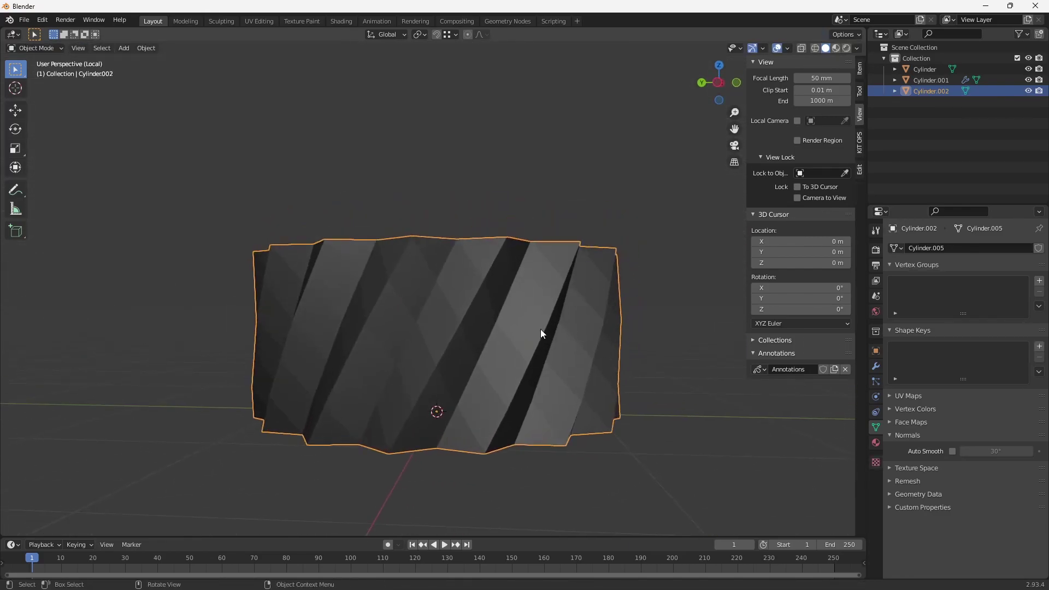
middle_drag(594, 283, 625, 272)
middle_drag(625, 272, 600, 281)
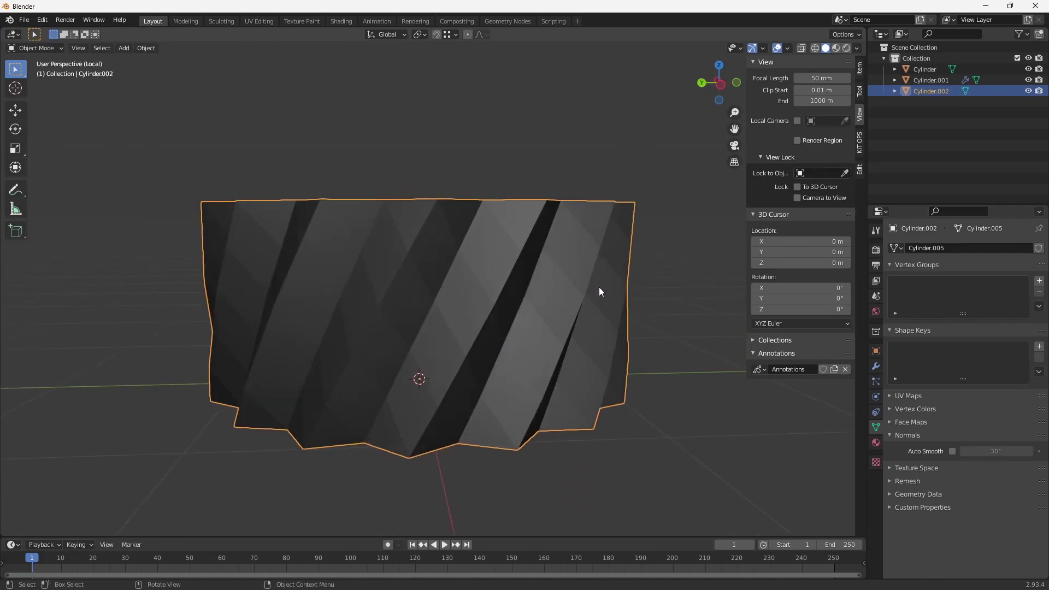
Enable Auto Smooth for the slanted-ridge cylinder's normals, shade it smooth and inspect the result
click(951, 451)
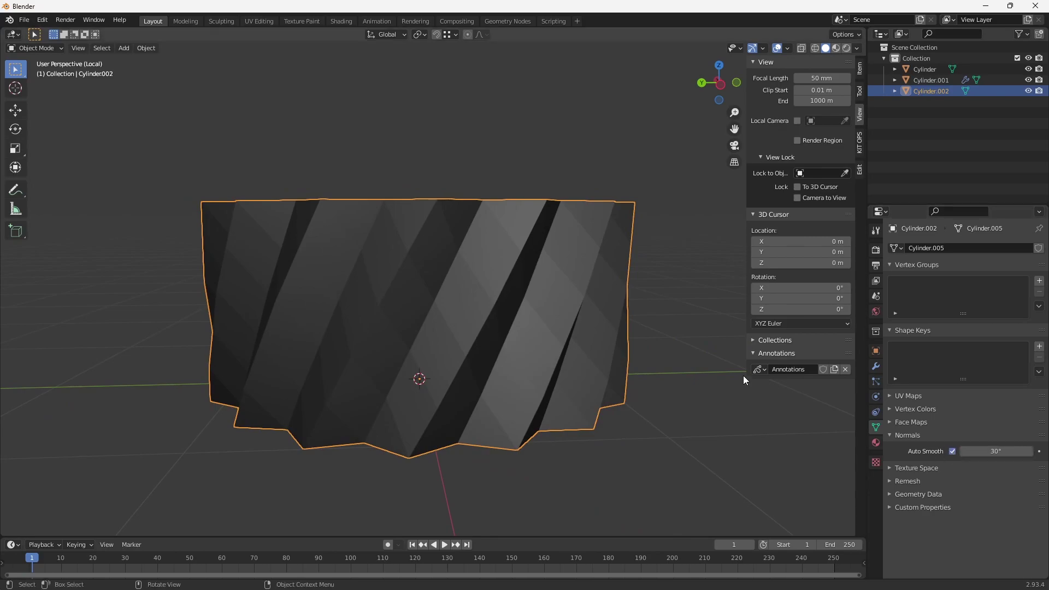
right_click(598, 369)
click(503, 304)
click(661, 298)
middle_drag(661, 297, 493, 307)
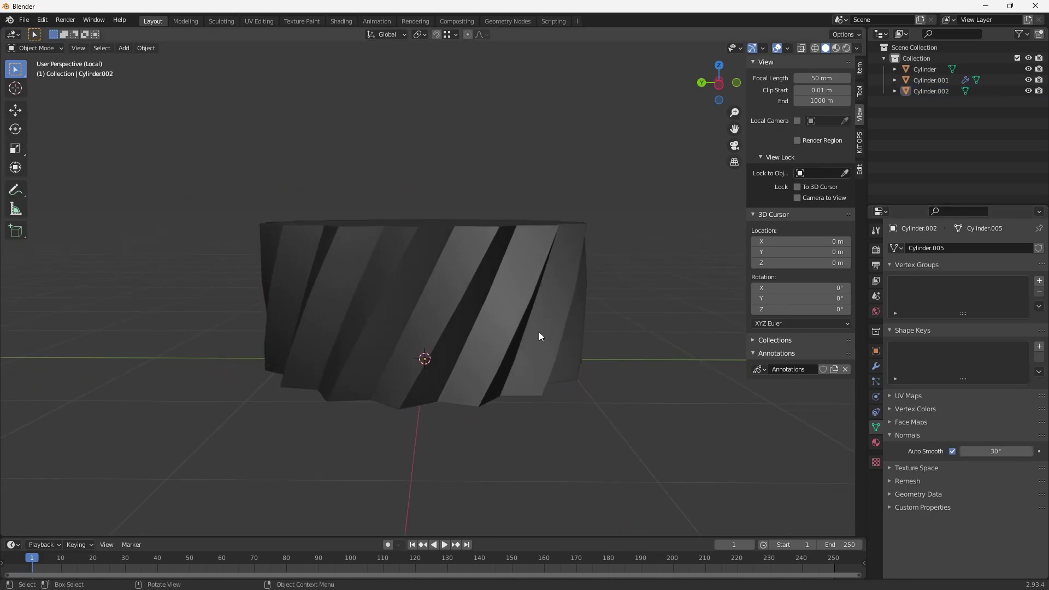
scroll(525, 306, up, 2)
mouse_move(579, 354)
middle_down()
mouse_move(537, 335)
mouse_move(581, 314)
mouse_move(578, 353)
middle_up()
scroll(580, 313, down, 2)
scroll(556, 321, up, 4)
middle_drag(560, 275, 535, 296)
Turn on snapping and move one top-rim ridge vertex down onto the next vertex along its diagonal ridge
key(Tab)
click(533, 282)
middle_drag(583, 351, 500, 267)
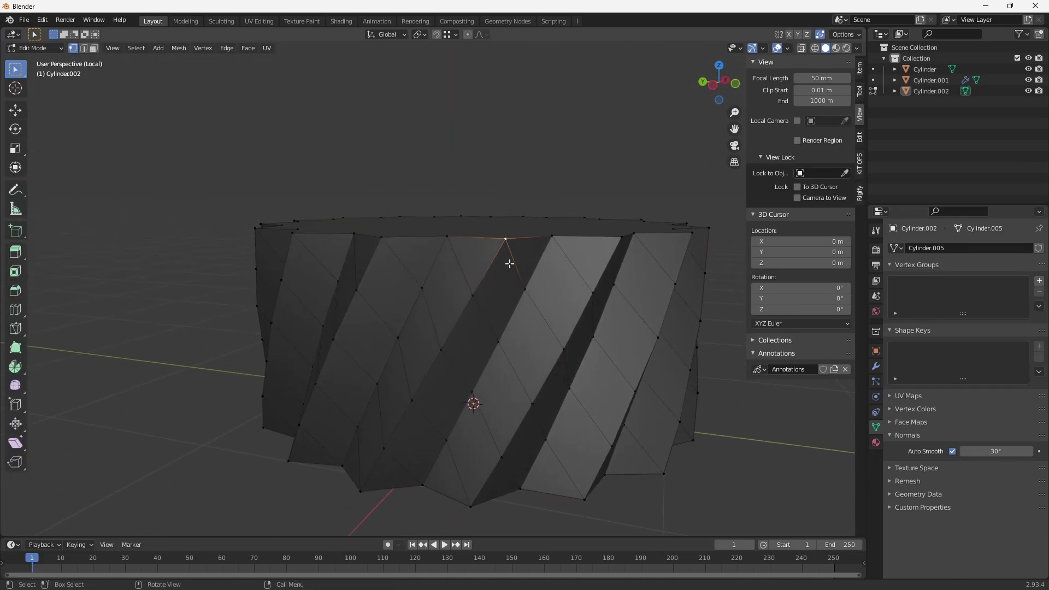
key(g)
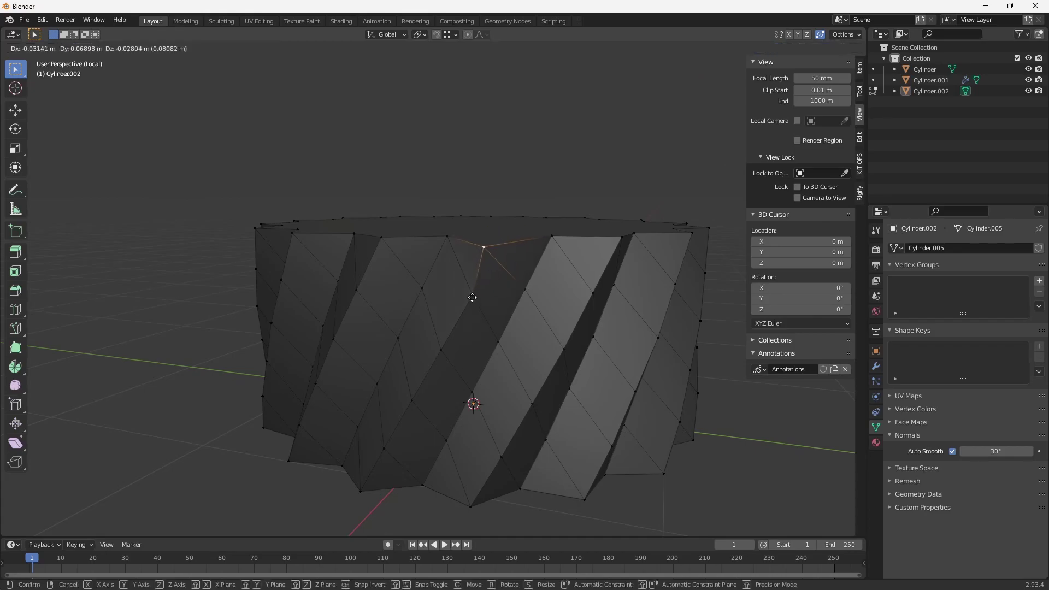
click(489, 294)
key(shift+Tab)
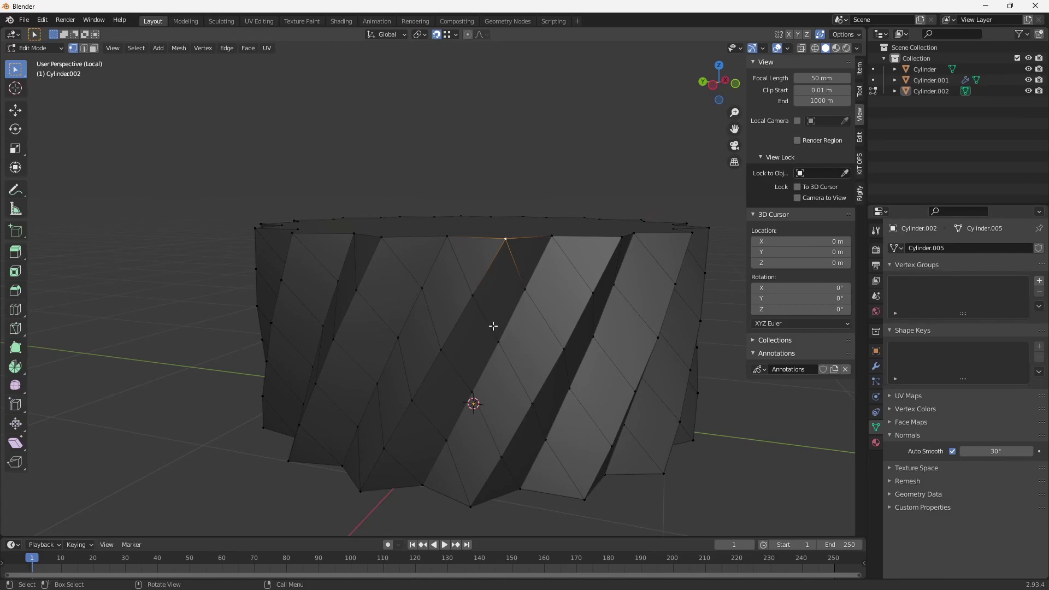
key(g)
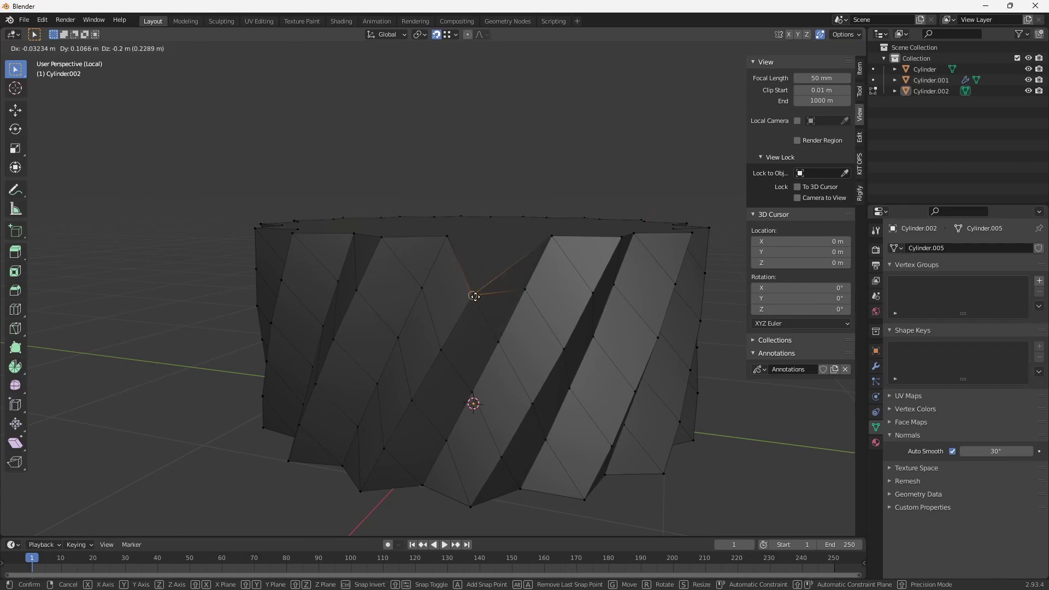
click(473, 293)
Snap the other top-rim ridge vertices around the cylinder down onto the next vertex along each ridge
middle_drag(539, 288, 608, 322)
key(g)
click(555, 316)
key(g)
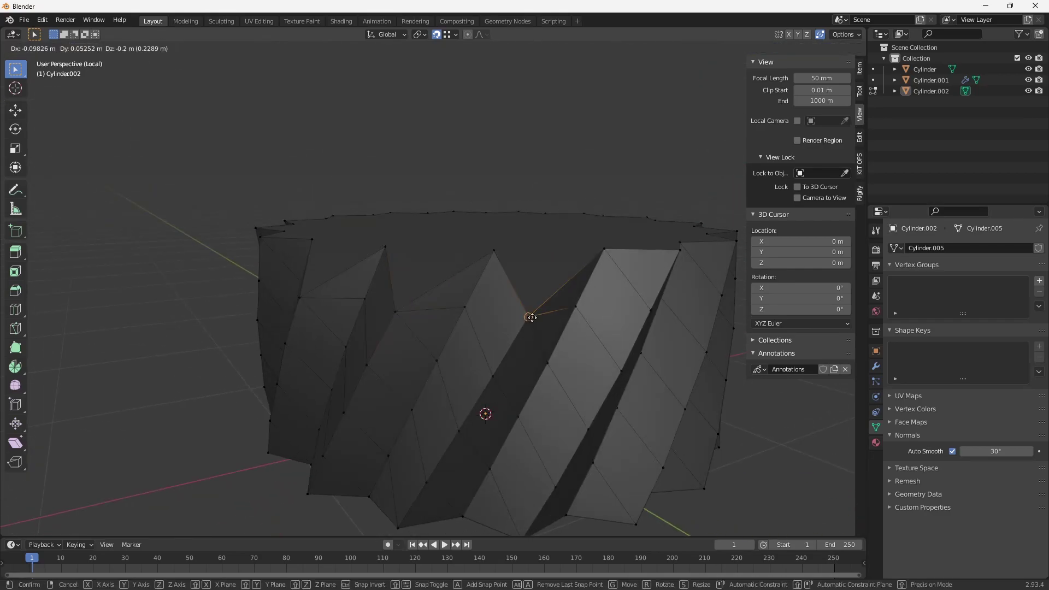
click(530, 317)
key(g)
click(651, 321)
middle_drag(651, 321, 611, 350)
middle_drag(604, 288, 530, 267)
click(474, 280)
key(g)
click(480, 375)
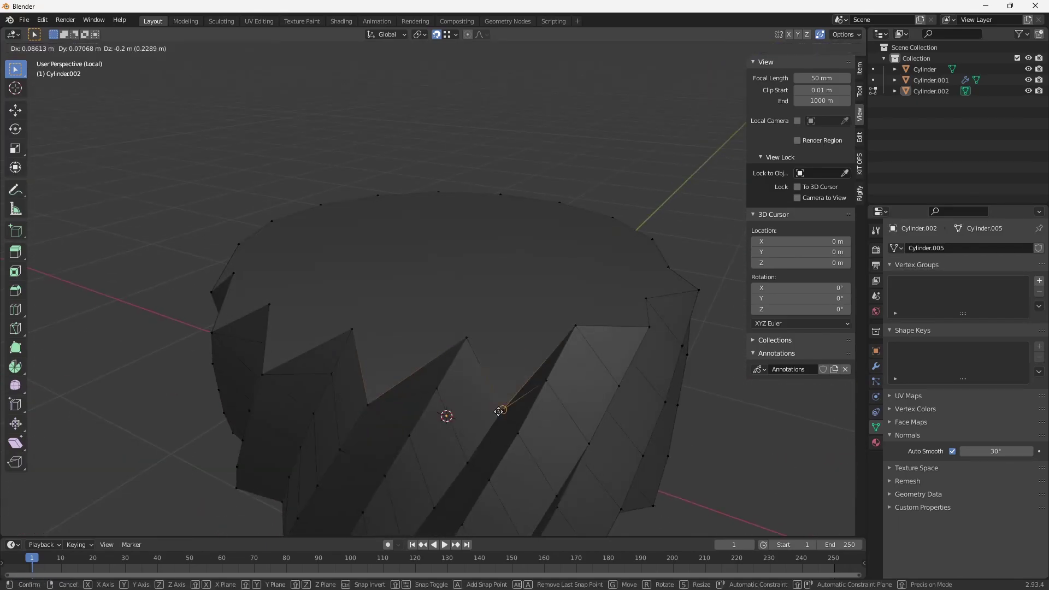
click(501, 408)
middle_drag(501, 408, 531, 343)
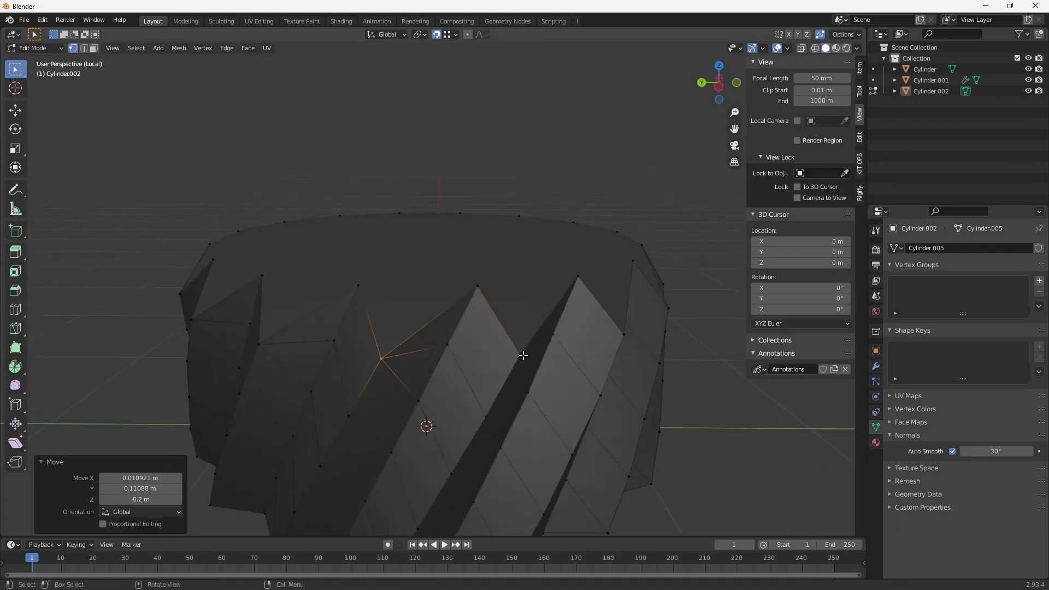
middle_drag(611, 430, 573, 353)
Knife-cut a closed loop across the top face, joining the remaining upper rim vertices between the lowered ridge ends
key(Tab)
key(Tab)
key(k)
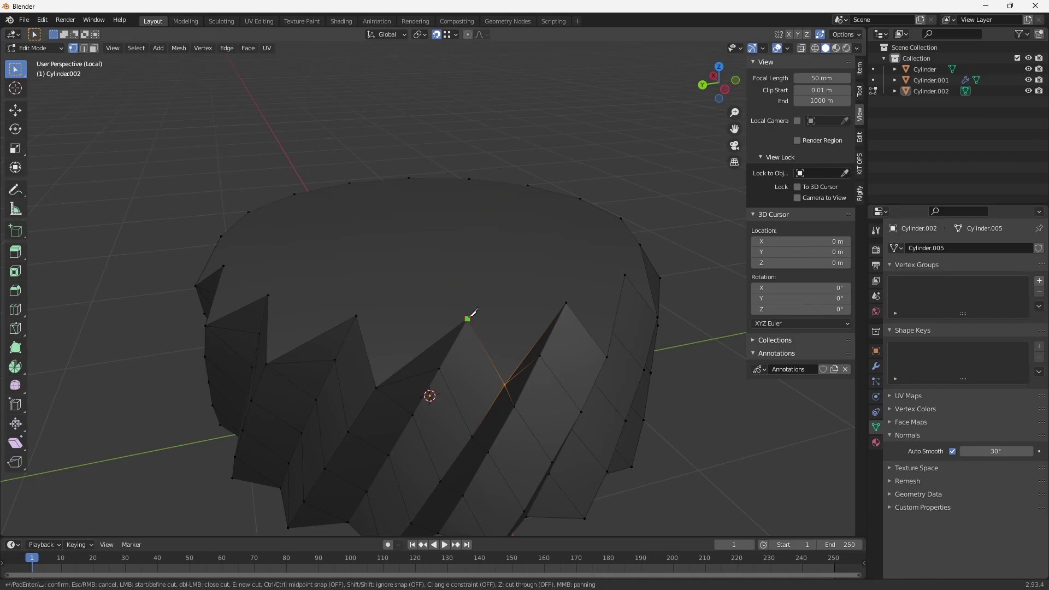
middle_drag(601, 318, 551, 363)
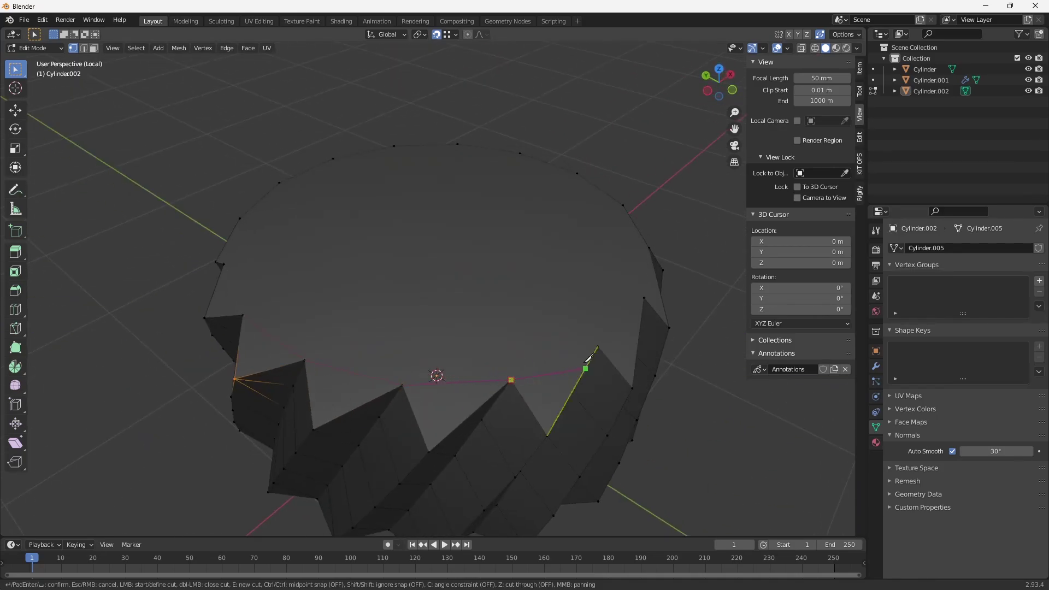
middle_drag(610, 349, 519, 405)
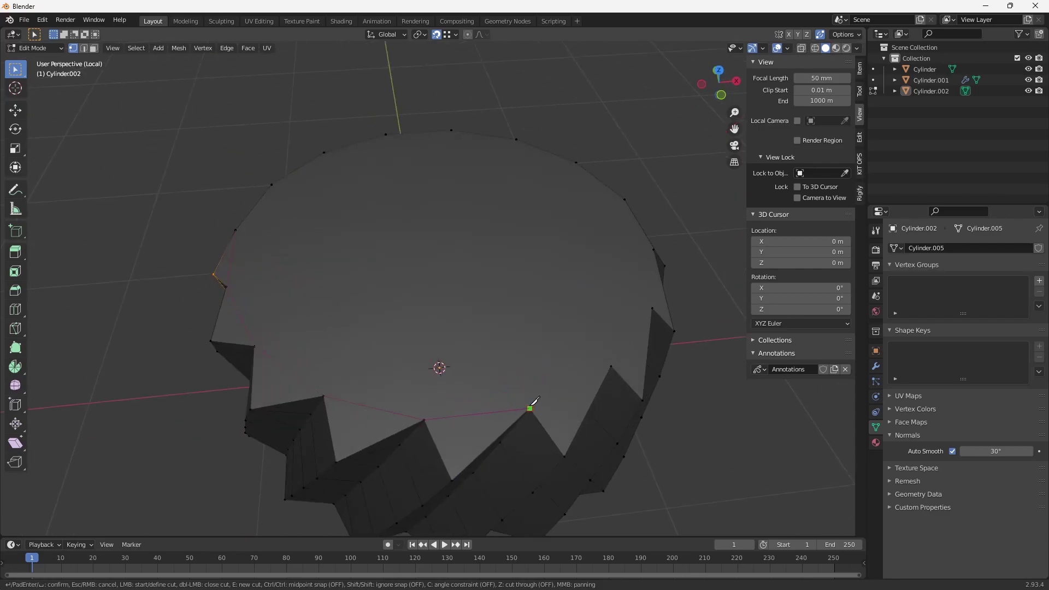
middle_drag(638, 344, 569, 422)
click(574, 415)
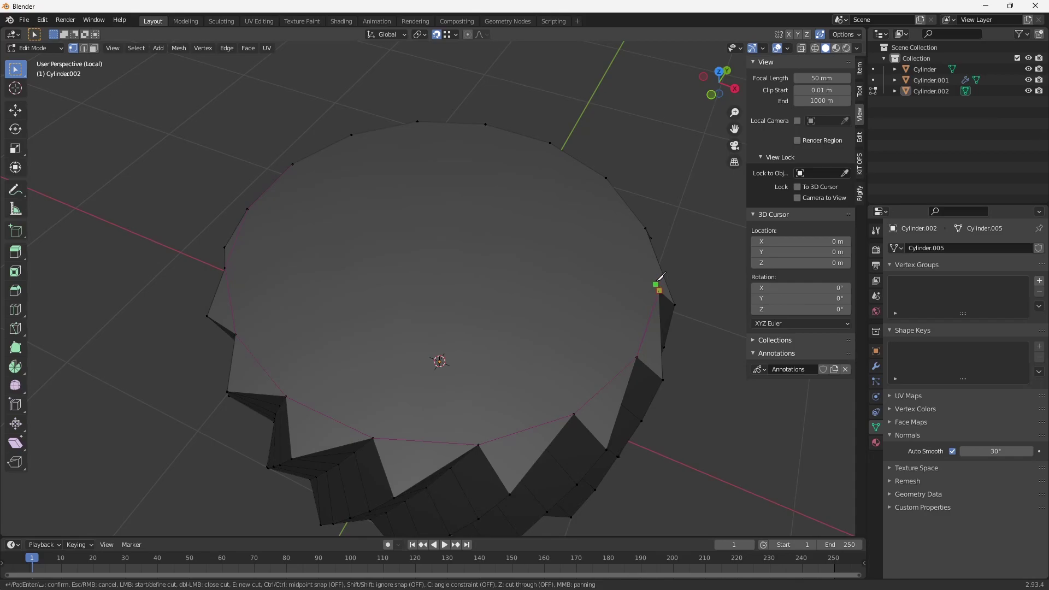
middle_drag(660, 306, 608, 412)
middle_drag(627, 193, 495, 326)
click(517, 303)
key(Return)
Snap the first bottom-rim ridge vertices up onto the next vertex along their ridges, undoing and redoing a wrong move
key(g)
click(474, 307)
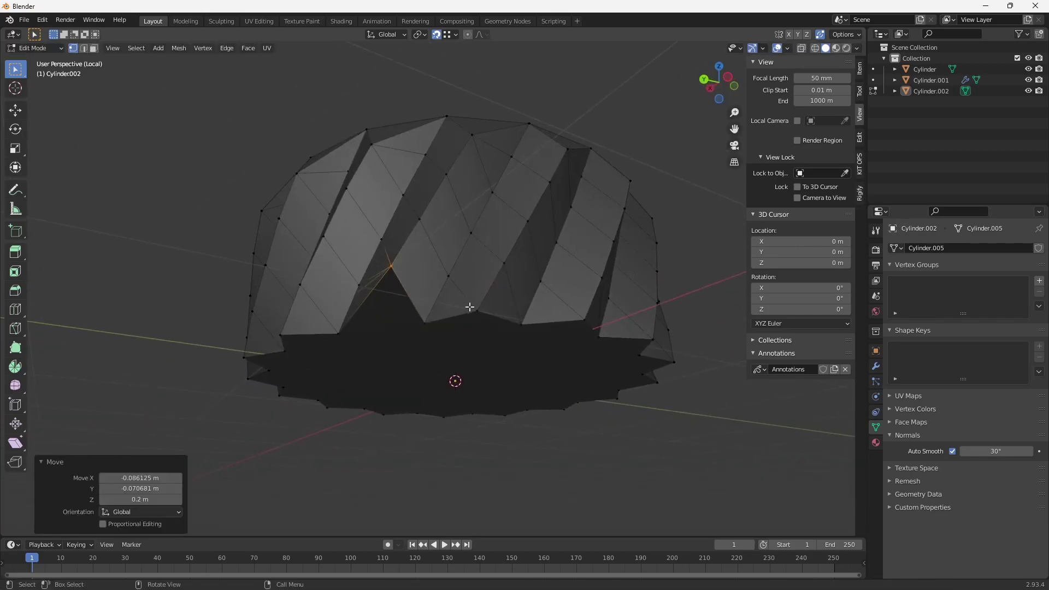
click(471, 317)
key(g)
click(502, 274)
key(ctrl+z)
key(g)
click(504, 264)
middle_drag(526, 273, 476, 318)
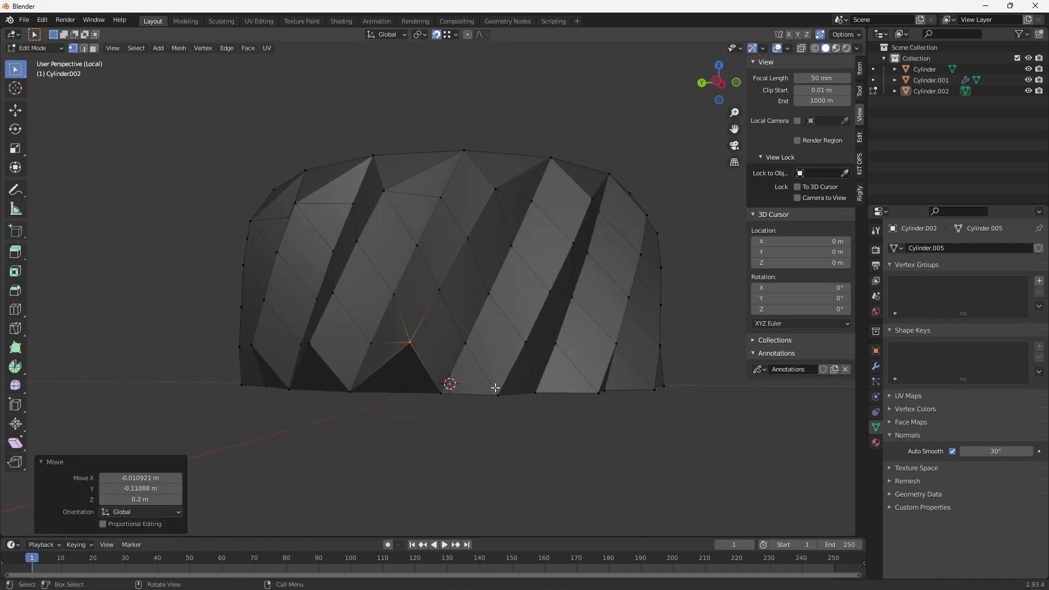
Continue around the bottom rim, snapping each remaining ridge vertex up onto the next vertex along its ridge
click(497, 382)
key(g)
click(501, 322)
middle_drag(522, 348, 547, 344)
key(g)
click(304, 327)
click(410, 381)
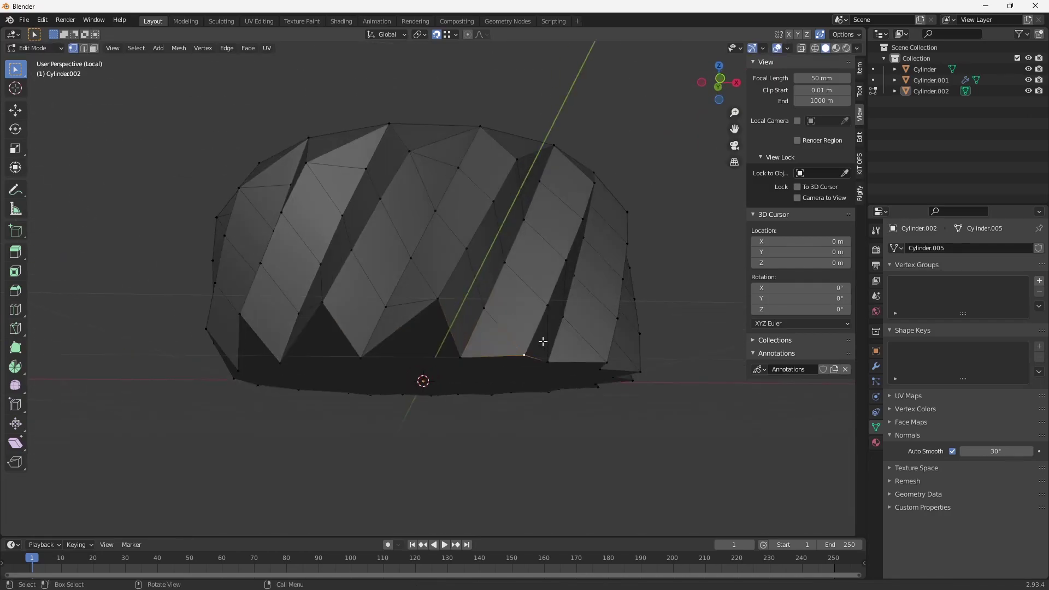
key(g)
click(527, 290)
middle_drag(528, 289, 464, 306)
click(463, 330)
key(g)
click(492, 271)
middle_drag(492, 271, 467, 295)
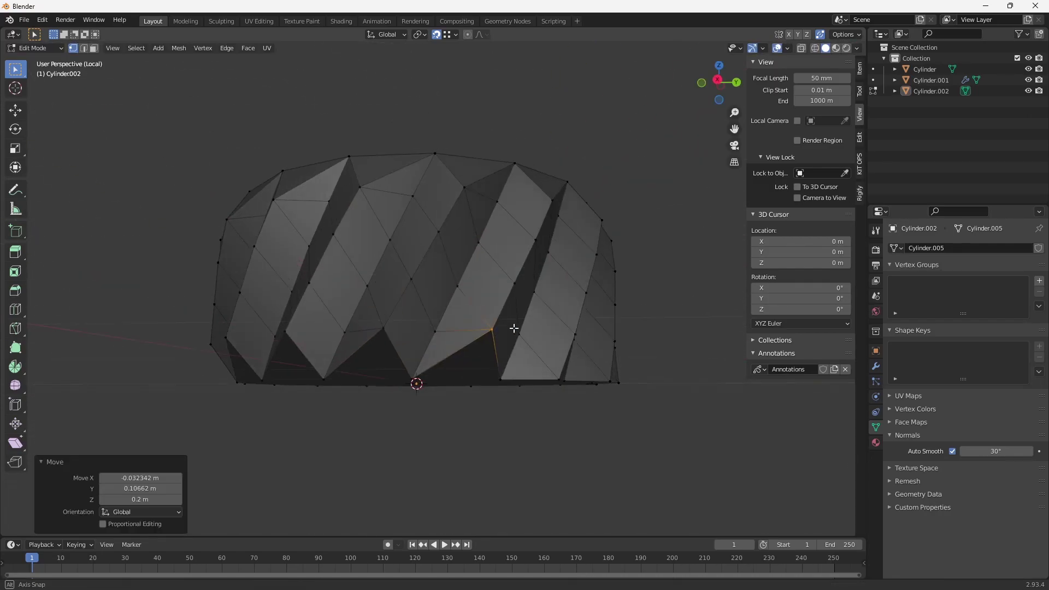
key(g)
click(526, 290)
click(473, 350)
key(g)
click(515, 305)
middle_drag(507, 327, 487, 308)
middle_drag(606, 437, 611, 335)
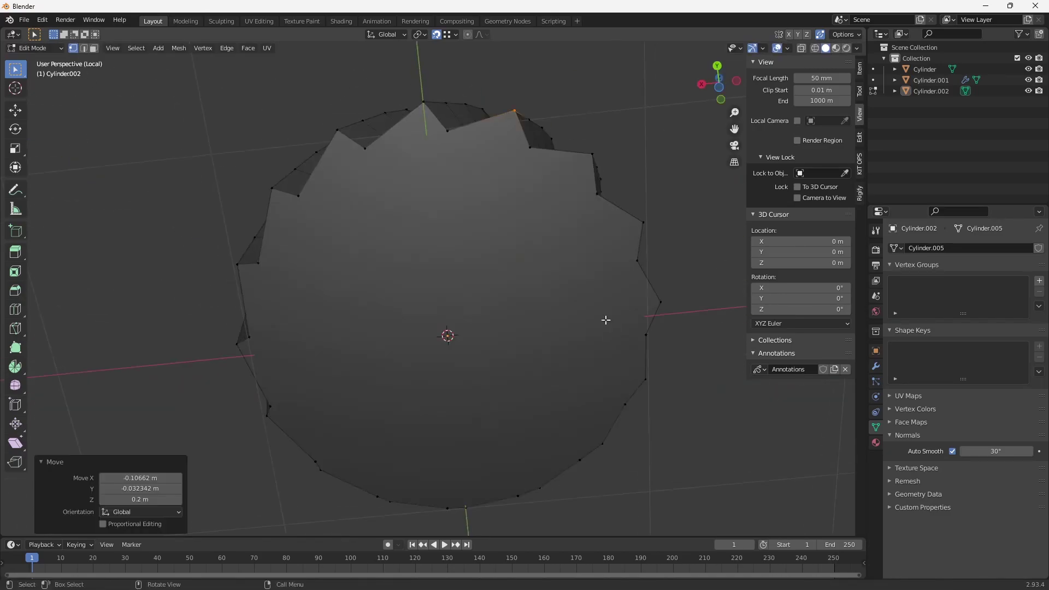
Knife-cut a closed loop across the bottom face, joining the rim vertices between the raised ridge ends
shift+middle_drag(492, 137, 529, 208)
key(k)
middle_drag(604, 233, 524, 351)
middle_drag(319, 278, 408, 300)
click(551, 164)
click(622, 165)
shift+middle_drag(623, 273, 490, 295)
click(565, 213)
key(Return)
Inset the flat circular top and bottom faces and delete the inner faces to open a hole through the cylinder
key(KP_7)
middle_drag(600, 291, 557, 297)
key(Tab)
key(Tab)
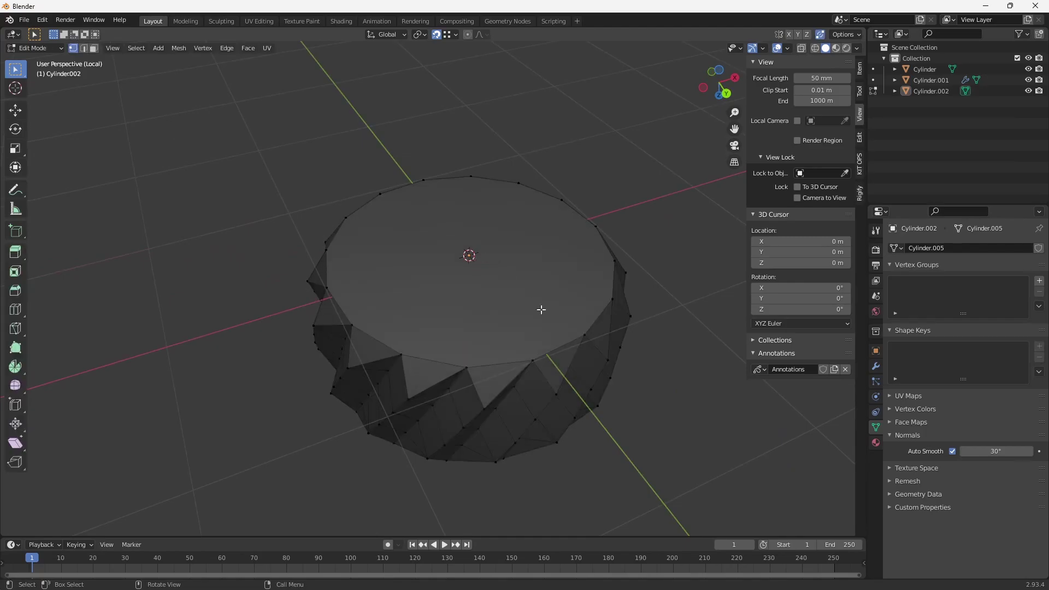
click(529, 307)
middle_drag(548, 306, 564, 353)
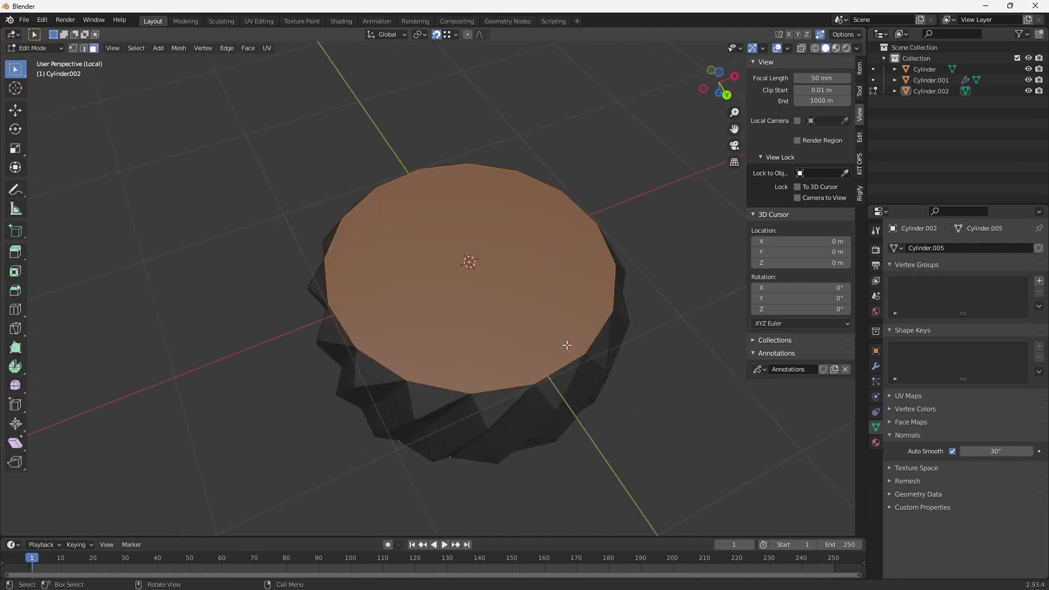
middle_drag(627, 304, 654, 290)
key(i)
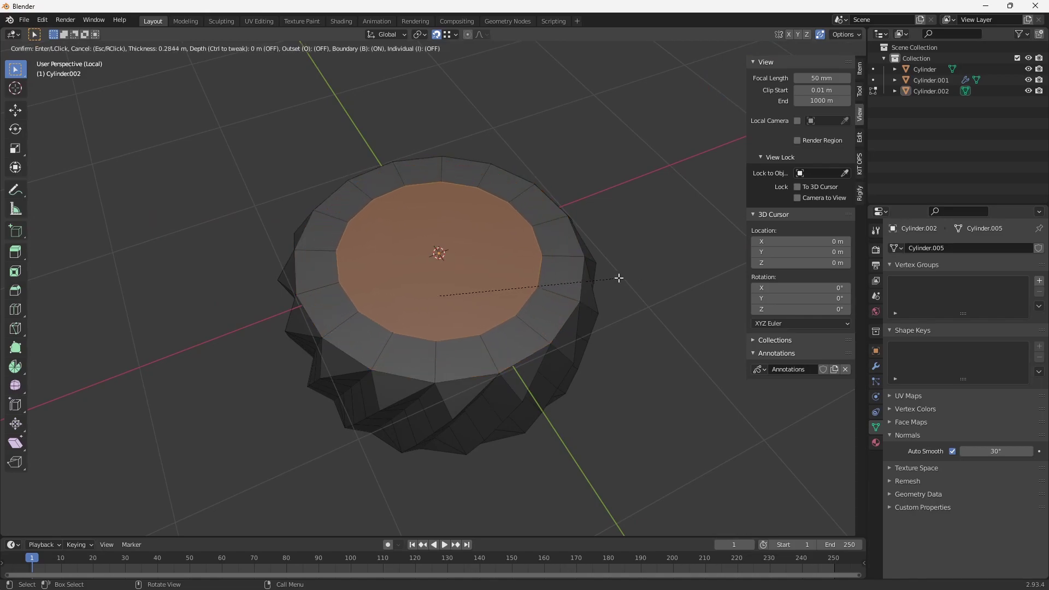
click(590, 289)
key(x)
key(f)
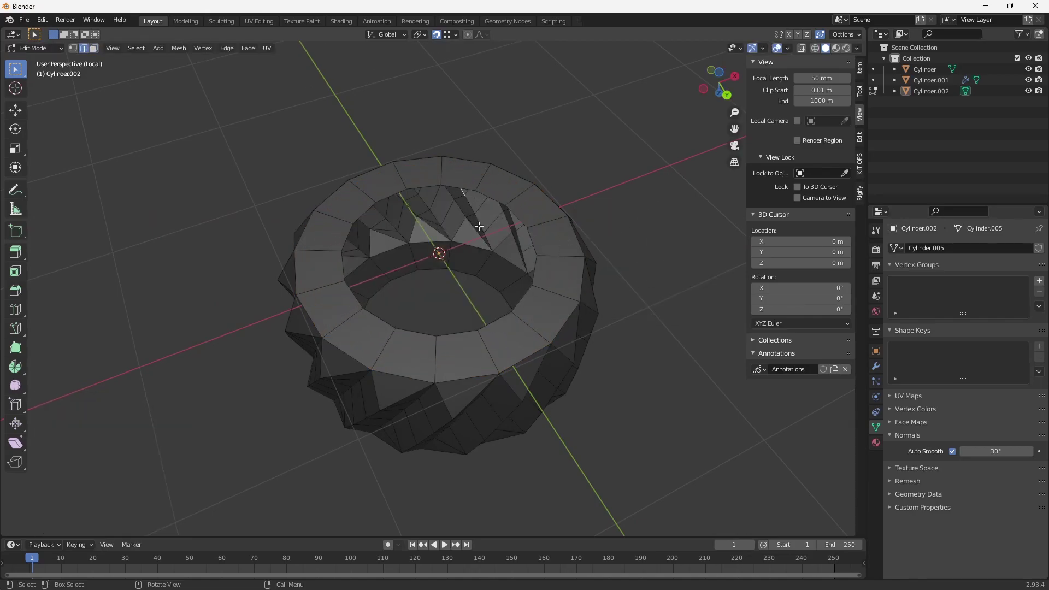
Fill faces between the top and bottom hole edges all the way around to build the inner wall
shift+click(457, 272)
key(f)
click(474, 245)
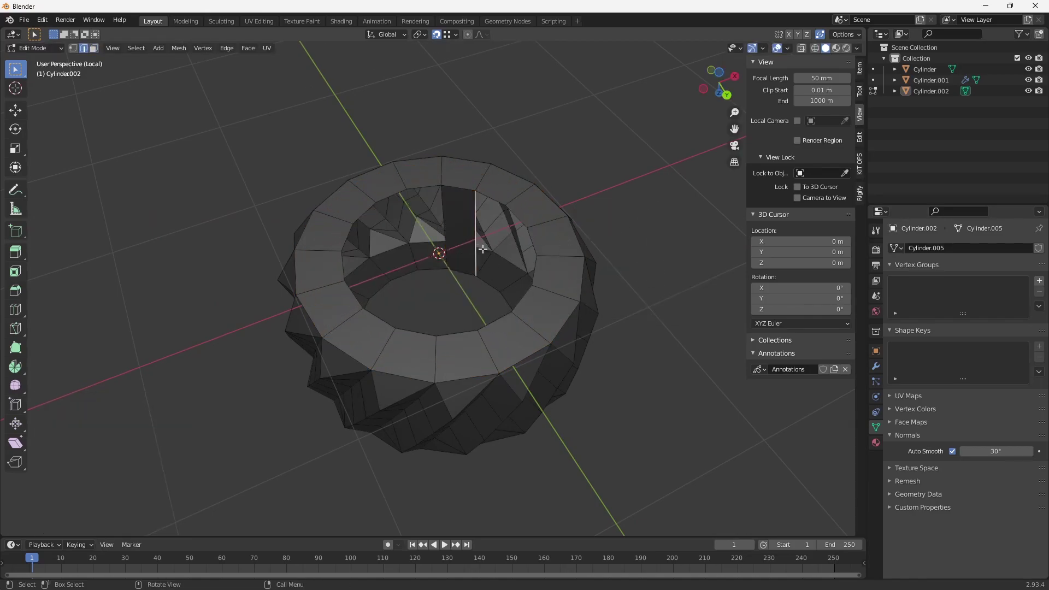
key(f)
key(f)
key(f)
key(f)
key(f)
key(f)
key(f)
key(f)
key(f)
key(f)
key(f)
key(f)
key(f)
key(f)
key(f)
key(Tab)
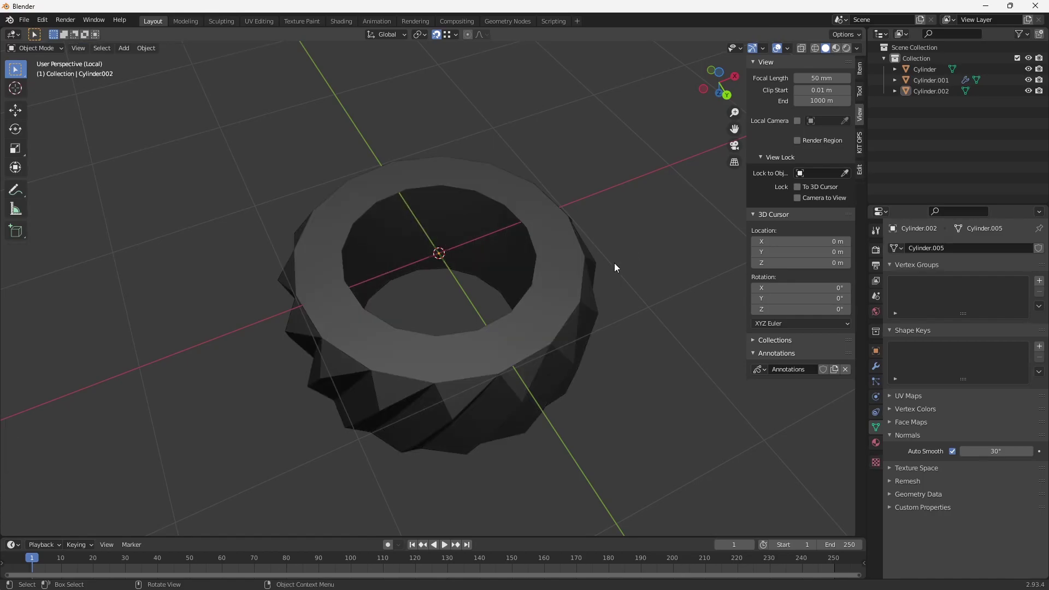
Leave local view and maximize the viewport to compare the three knurled cylinders side by side
mouse_move(595, 372)
middle_down()
mouse_move(677, 255)
mouse_move(642, 227)
mouse_move(603, 382)
middle_up()
scroll(603, 383, down, 4)
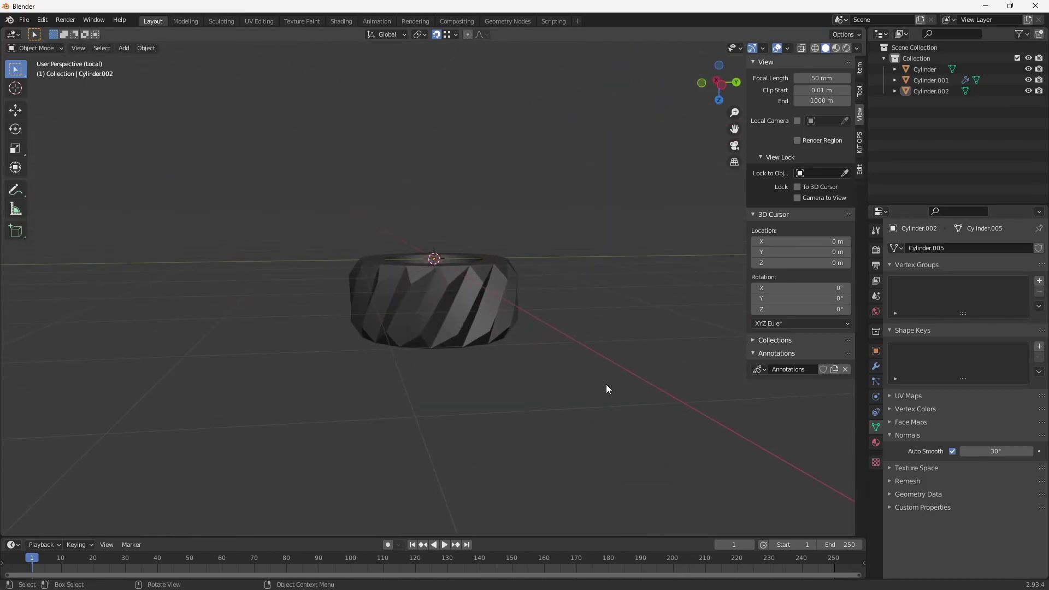
key(slash)
middle_drag(620, 428, 536, 371)
key(ctrl+space)
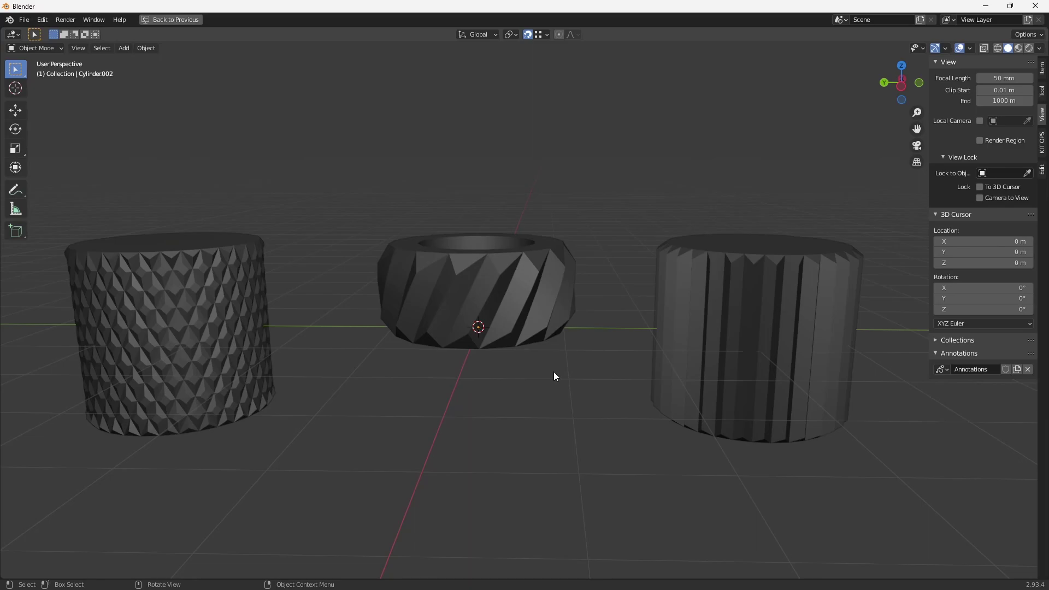